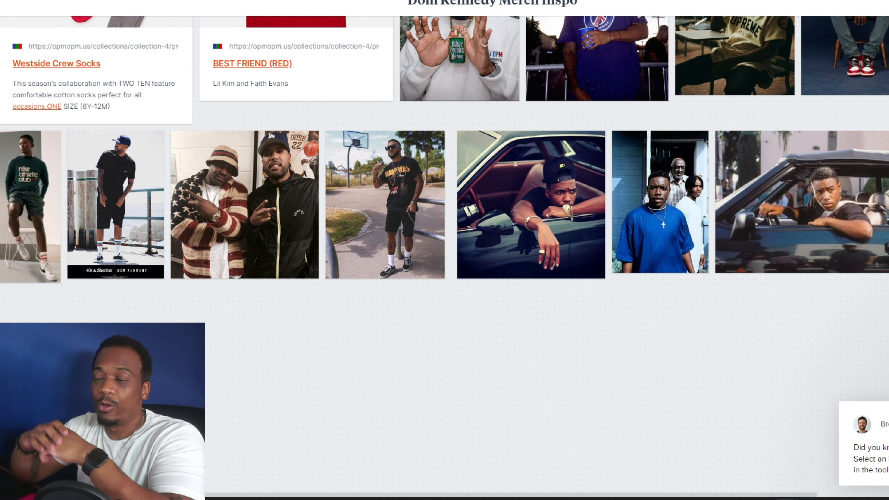
Examine the merch inspiration board's product, photo, colour and quote references.
{"action": "scroll", "coordinate": [368, 289], "scroll_direction": "down", "scroll_amount": 5}
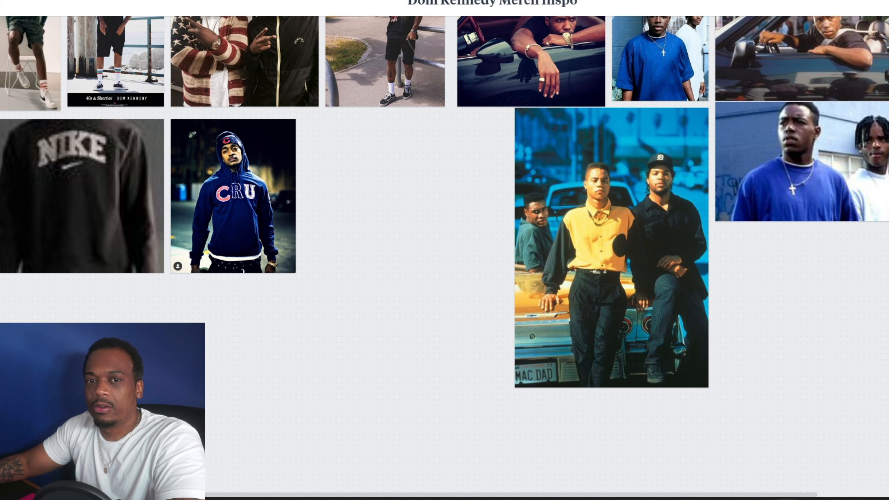
{"action": "scroll", "coordinate": [357, 135], "scroll_direction": "up", "scroll_amount": 5}
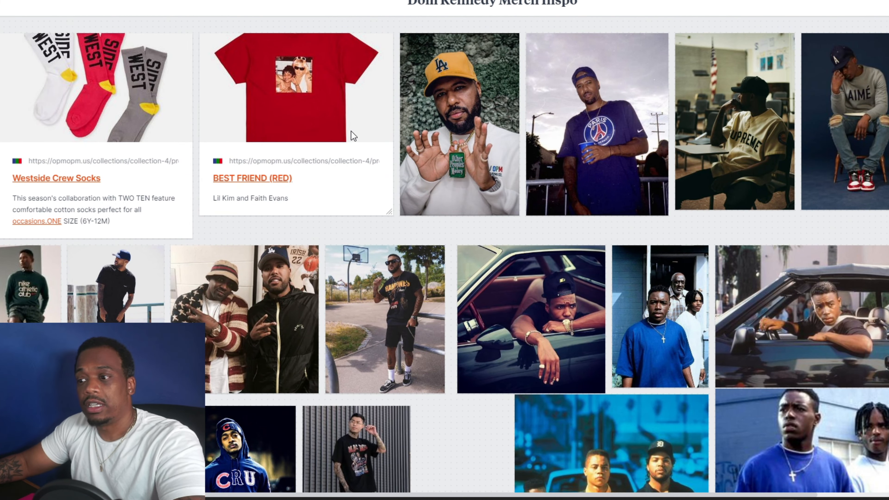
{"action": "scroll", "coordinate": [780, 155], "scroll_direction": "down", "scroll_amount": 3}
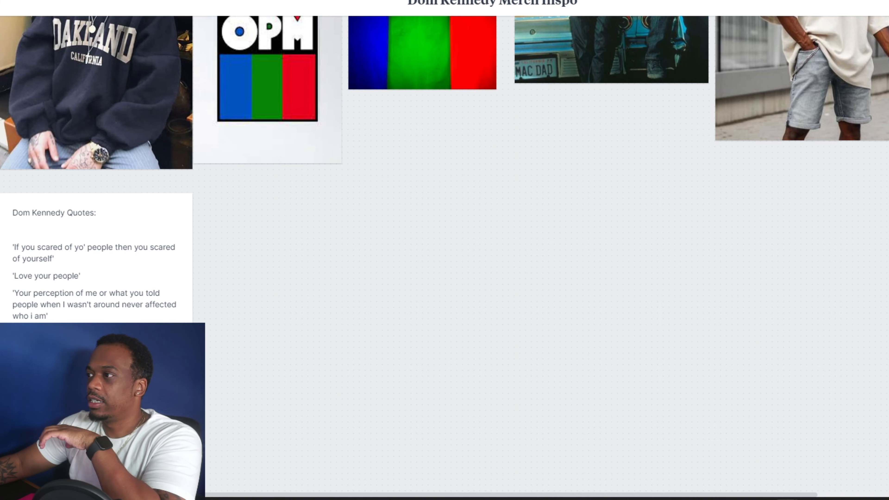
{"action": "scroll", "coordinate": [445, 257], "scroll_direction": "down", "scroll_amount": 5}
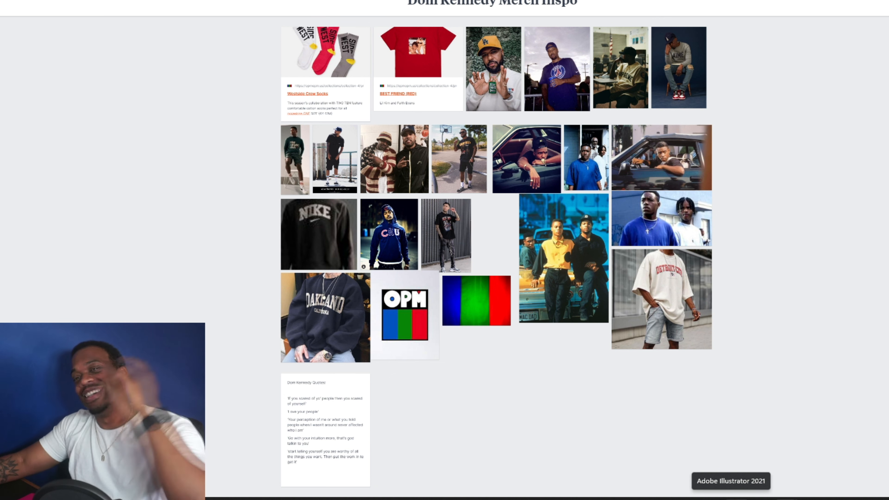
Switch to Adobe Illustrator, duplicate the NOTORIOUS text below itself, retype the copy as DOM and align it to the word's right end.
{"action": "left_click", "coordinate": [737, 498]}
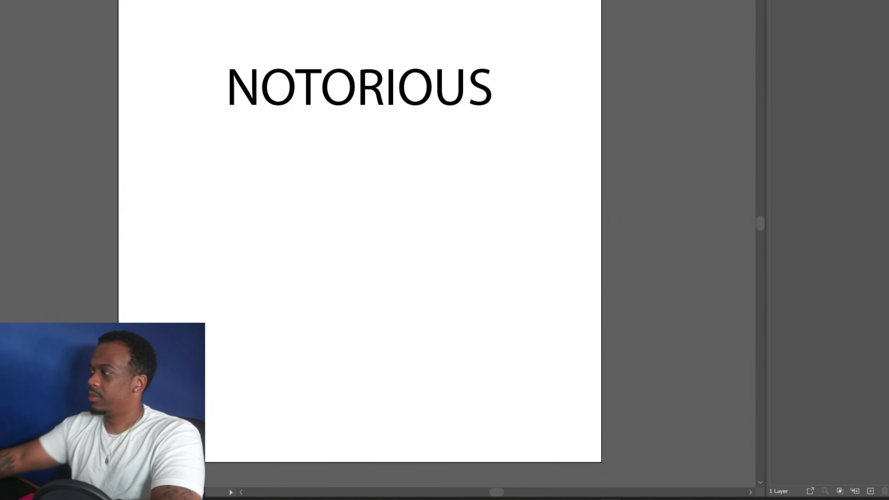
{"action": "left_click_drag", "start_coordinate": [383, 94], "coordinate": [382, 169], "text": "alt"}
{"action": "key", "text": "t"}
{"action": "left_click_drag", "start_coordinate": [232, 167], "coordinate": [541, 162]}
{"action": "type", "text": "DOM"}
{"action": "key", "text": "Escape"}
{"action": "left_click_drag", "start_coordinate": [280, 159], "coordinate": [433, 159]}
Match NOTORIOUS and DOM to the bold condensed lettering of the 86VZNS sample using the Eyedropper, and realign the two lines.
{"action": "left_click", "coordinate": [357, 89]}
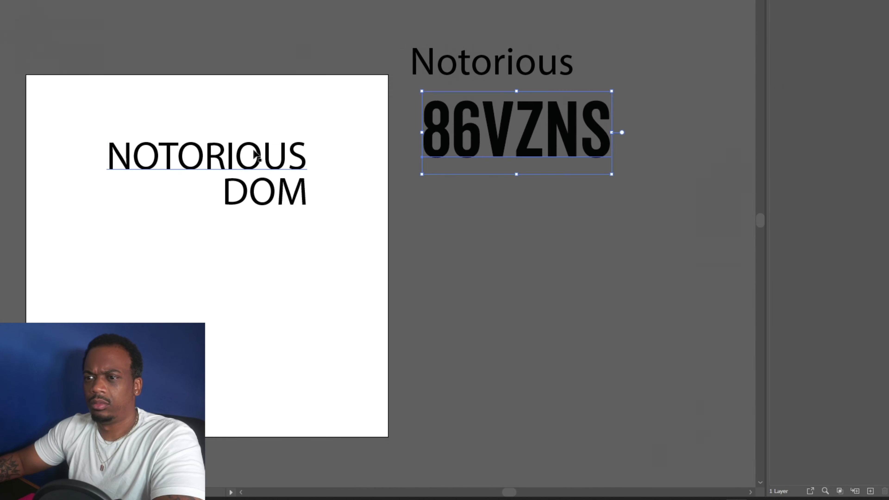
{"action": "left_click", "coordinate": [210, 137], "text": "alt"}
{"action": "left_click_drag", "start_coordinate": [350, 135], "coordinate": [305, 135]}
{"action": "left_click_drag", "start_coordinate": [162, 227], "coordinate": [245, 197]}
{"action": "key", "text": "i"}
{"action": "left_click", "coordinate": [305, 154]}
{"action": "key", "text": "v"}
{"action": "left_click_drag", "start_coordinate": [294, 210], "coordinate": [302, 241]}
Place a copy of the two-line NOTORIOUS DOM lettering above the artboard.
{"action": "left_click_drag", "start_coordinate": [135, 98], "coordinate": [325, 229]}
{"action": "left_click", "coordinate": [328, 242]}
{"action": "left_click", "coordinate": [308, 228]}
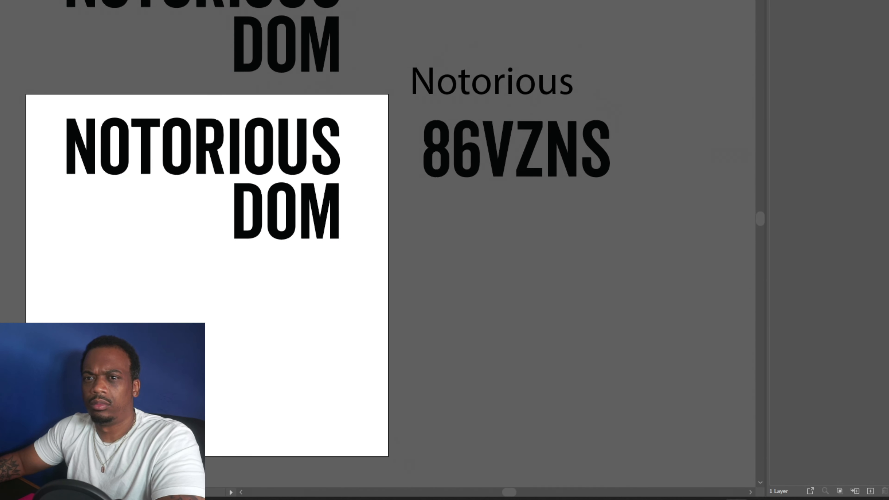
Replace the final S of the artboard's NOTORIOUS with a $ sign.
{"action": "left_click_drag", "start_coordinate": [340, 153], "coordinate": [312, 153]}
{"action": "type", "text": "$"}
{"action": "key", "text": "Escape"}
{"action": "left_click", "coordinate": [68, 227]}
Change the NOTORIOU$ text to title case.
{"action": "scroll", "coordinate": [68, 226], "scroll_direction": "up", "scroll_amount": 3}
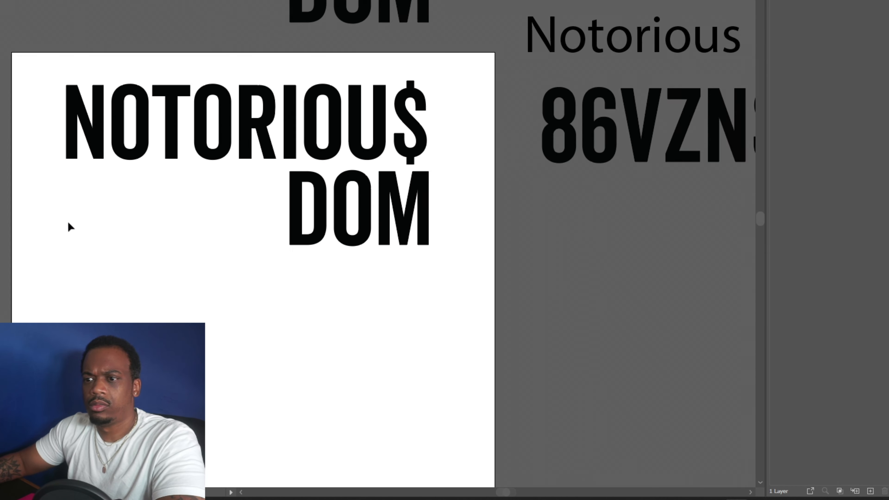
{"action": "scroll", "coordinate": [251, 252], "scroll_direction": "down", "scroll_amount": 1}
{"action": "left_click", "coordinate": [246, 140]}
{"action": "left_click", "coordinate": [70, 0]}
{"action": "mouse_move", "coordinate": [151, 94]}
{"action": "left_click", "coordinate": [266, 119]}
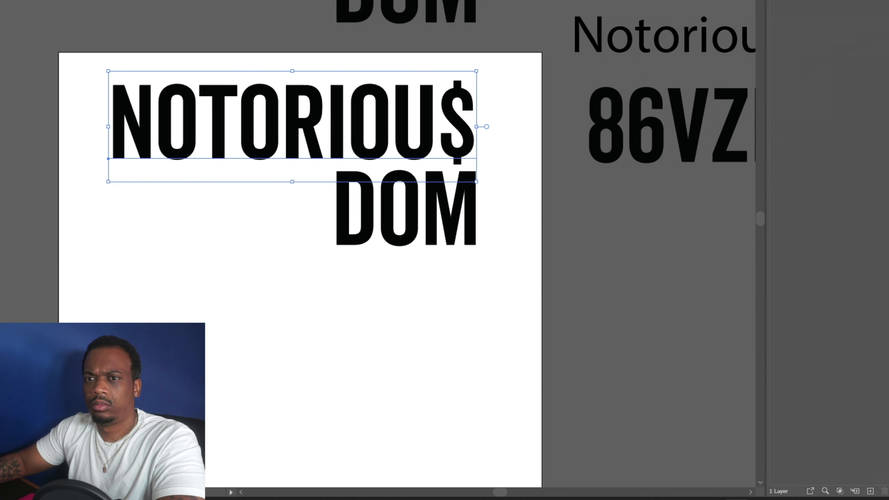
{"action": "double_click", "coordinate": [155, 119]}
{"action": "left_click_drag", "start_coordinate": [155, 119], "coordinate": [496, 118]}
{"action": "type", "text": "o"}
{"action": "key", "text": "ctrl+z"}
{"action": "key", "text": "Escape"}
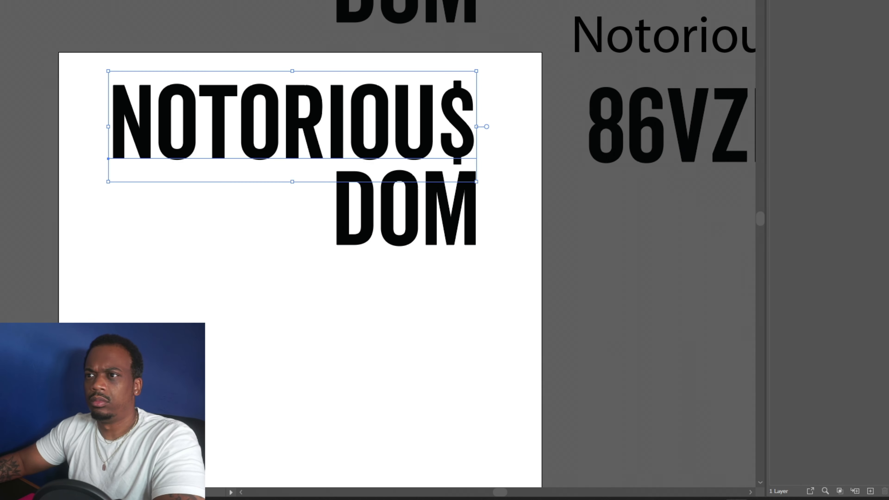
Preview the Notoriou$ text in different installed fonts and apply Segoe UI Emoji.
{"action": "left_click", "coordinate": [442, 1]}
{"action": "scroll", "coordinate": [459, 140], "scroll_direction": "down", "scroll_amount": 1}
{"action": "left_click", "coordinate": [228, 257]}
{"action": "scroll", "coordinate": [228, 257], "scroll_direction": "down", "scroll_amount": 2}
{"action": "left_click_drag", "start_coordinate": [509, 493], "coordinate": [520, 493]}
{"action": "left_click", "coordinate": [240, 199]}
{"action": "left_click", "coordinate": [443, 1]}
{"action": "scroll", "coordinate": [456, 266], "scroll_direction": "down", "scroll_amount": 3}
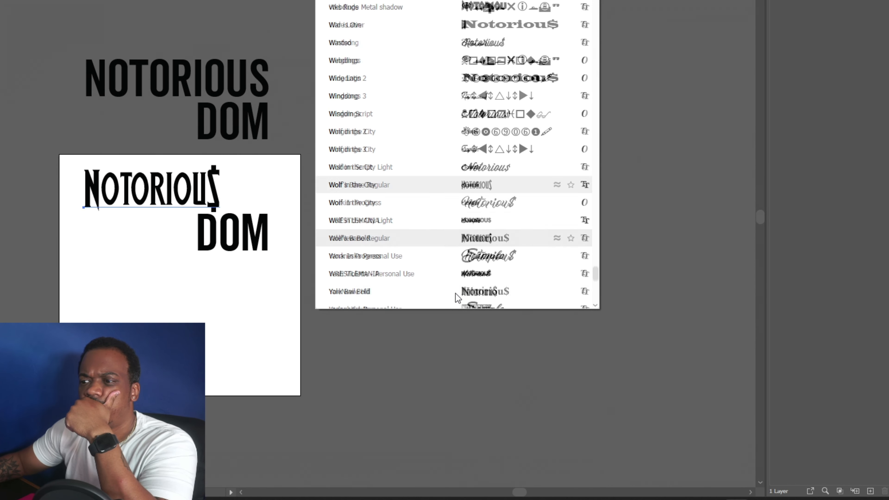
{"action": "scroll", "coordinate": [471, 267], "scroll_direction": "down", "scroll_amount": 2}
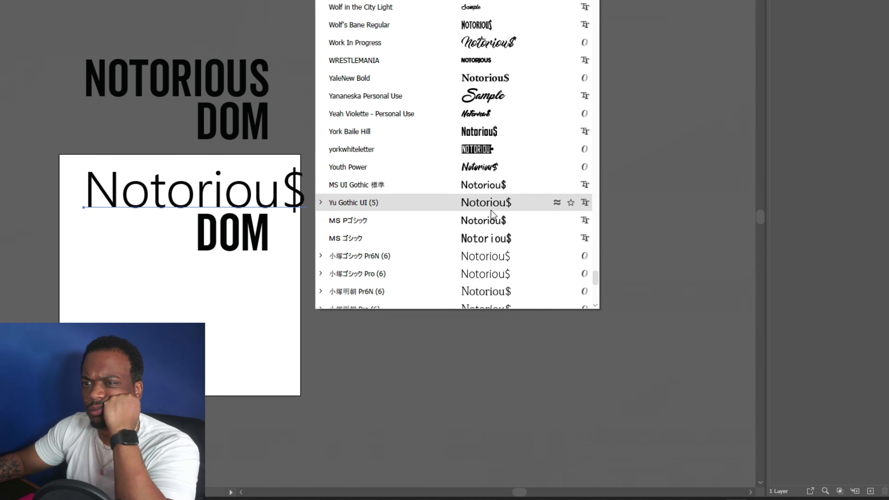
{"action": "scroll", "coordinate": [490, 242], "scroll_direction": "down", "scroll_amount": 5}
{"action": "scroll", "coordinate": [489, 245], "scroll_direction": "up", "scroll_amount": 20}
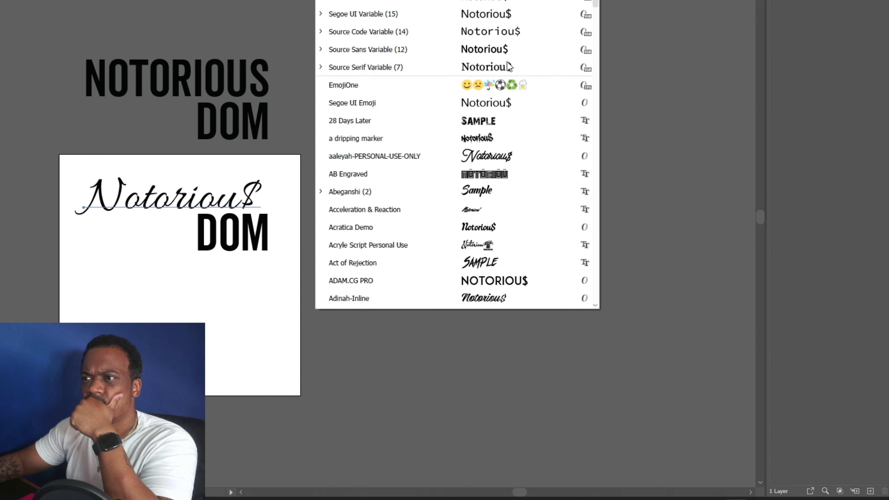
{"action": "scroll", "coordinate": [478, 154], "scroll_direction": "down", "scroll_amount": 5}
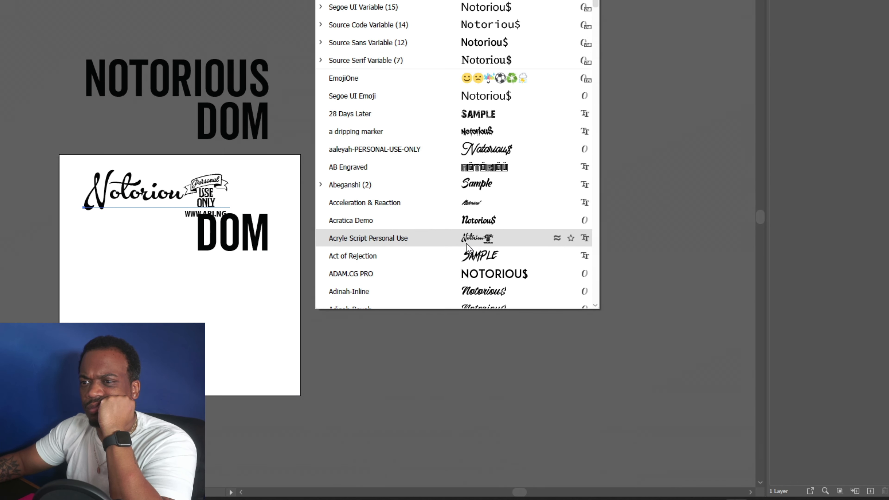
{"action": "left_click", "coordinate": [470, 96]}
Replace the $ with a lowercase s so the word reads Notorious, and deselect it.
{"action": "type", "text": "s"}
{"action": "left_click_drag", "start_coordinate": [312, 192], "coordinate": [256, 192]}
{"action": "key", "text": "Escape"}
{"action": "key", "text": "ctrl+shift+a"}
Draw a square beside the artboard, place two copies of it in a row and fill the first one light blue.
{"action": "key", "text": "m"}
{"action": "left_click_drag", "start_coordinate": [337, 259], "coordinate": [435, 354]}
{"action": "key", "text": "v"}
{"action": "left_click_drag", "start_coordinate": [383, 296], "coordinate": [485, 296]}
{"action": "left_click_drag", "start_coordinate": [472, 300], "coordinate": [571, 301]}
{"action": "left_click", "coordinate": [405, 313]}
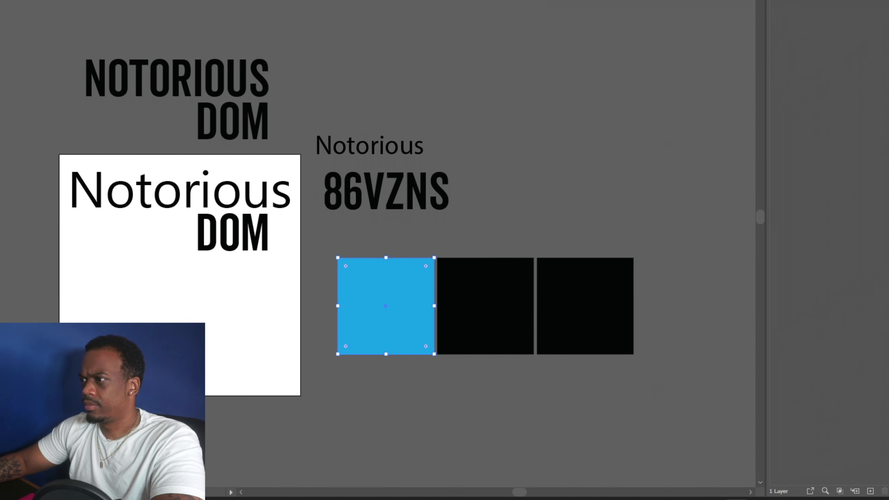
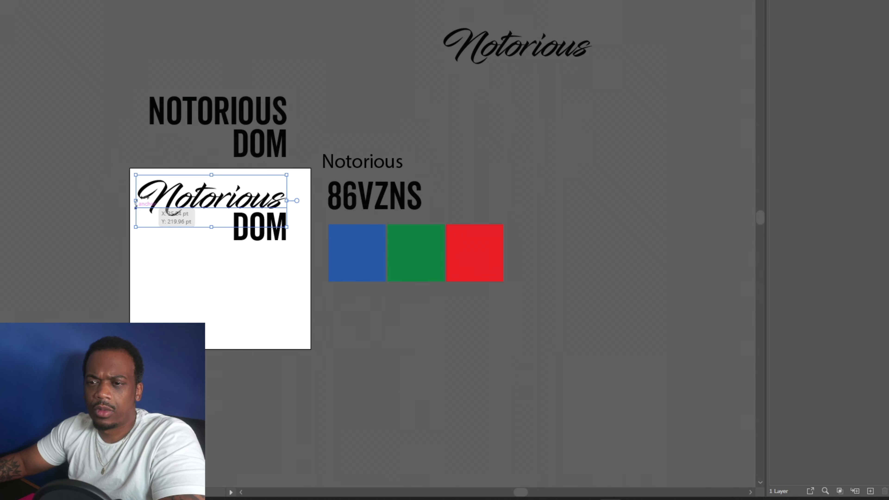
{"action": "scroll", "coordinate": [170, 203], "scroll_direction": "up", "scroll_amount": 3}
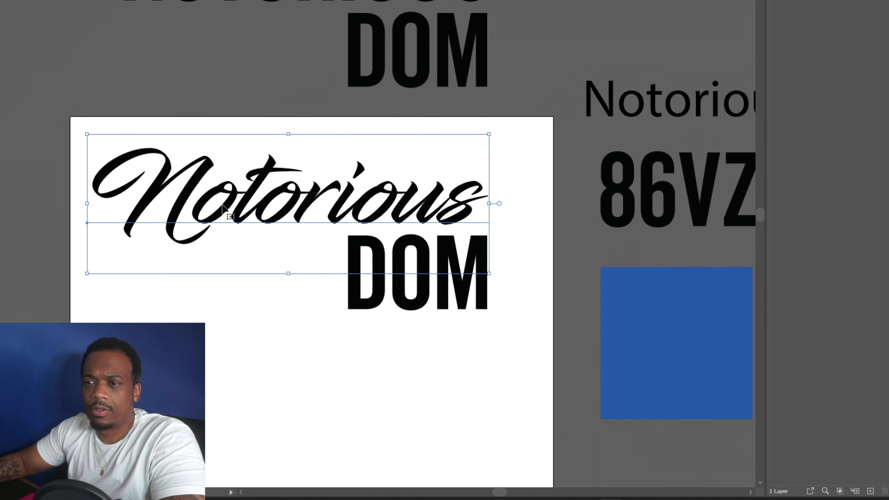
{"action": "scroll", "coordinate": [223, 207], "scroll_direction": "down", "scroll_amount": 1}
{"action": "scroll", "coordinate": [297, 190], "scroll_direction": "down", "scroll_amount": 1}
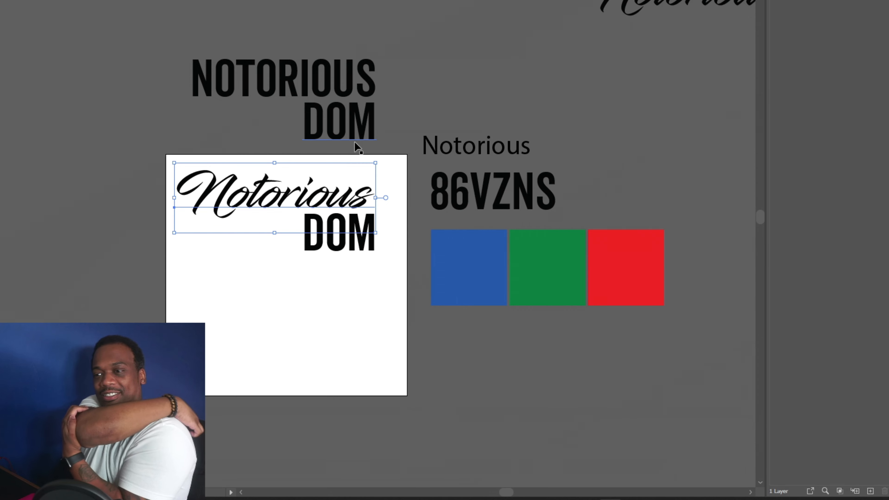
{"action": "scroll", "coordinate": [345, 102], "scroll_direction": "down", "scroll_amount": 1}
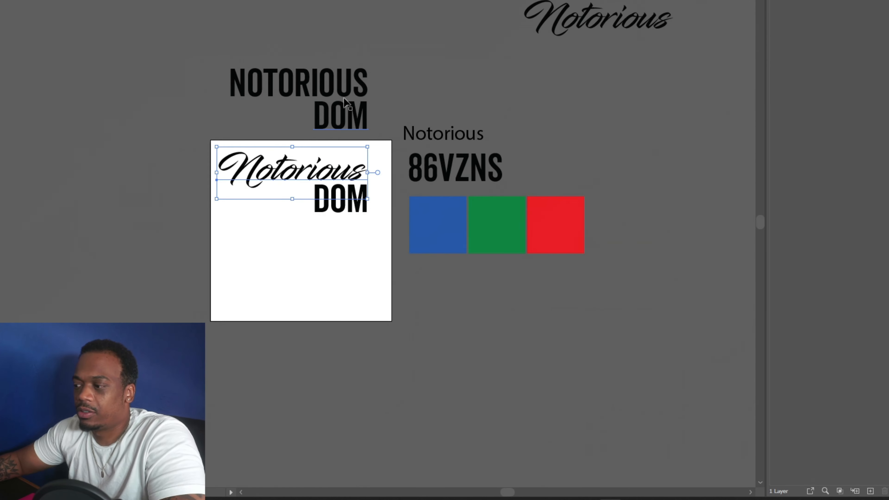
{"action": "scroll", "coordinate": [455, 122], "scroll_direction": "up", "scroll_amount": 1}
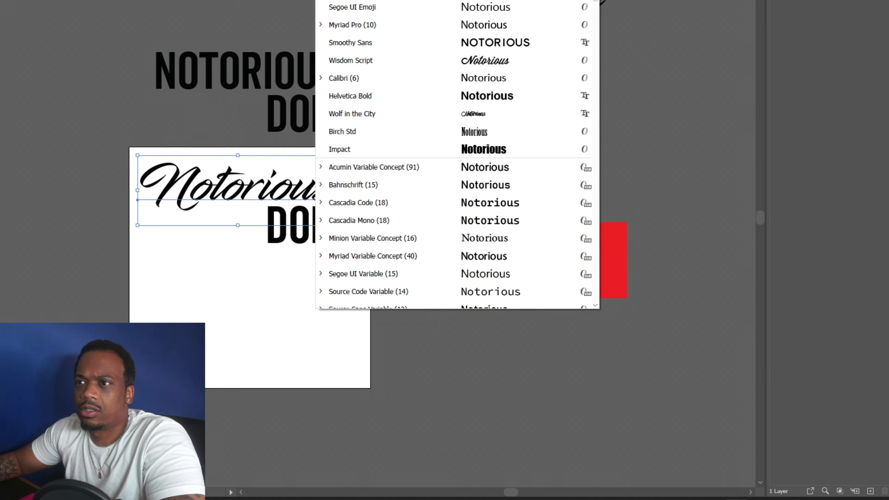
Try the CollegiateBlackFLF font in uppercase on the script Notorious text and adjust its size.
{"action": "scroll", "coordinate": [433, 145], "scroll_direction": "down", "scroll_amount": 8}
{"action": "type", "text": "coll"}
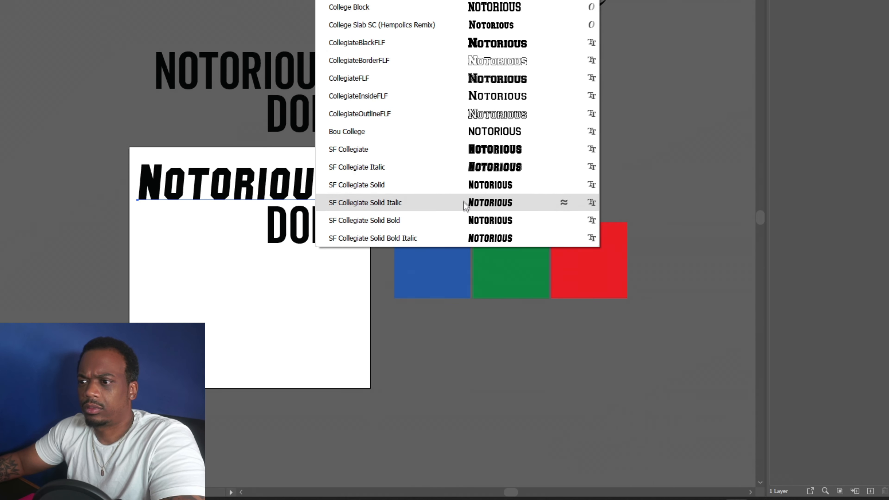
{"action": "left_click", "coordinate": [448, 42]}
{"action": "left_click", "coordinate": [70, 1]}
{"action": "mouse_move", "coordinate": [210, 94]}
{"action": "left_click", "coordinate": [272, 92]}
{"action": "left_click_drag", "start_coordinate": [459, 207], "coordinate": [363, 191]}
Undo the collegiate font, case and size changes to the Notorious text.
{"action": "scroll", "coordinate": [257, 190], "scroll_direction": "up", "scroll_amount": 2}
{"action": "key", "text": "ctrl+z"}
{"action": "key", "text": "ctrl+z"}
{"action": "key", "text": "ctrl+z"}
{"action": "key", "text": "ctrl+z"}
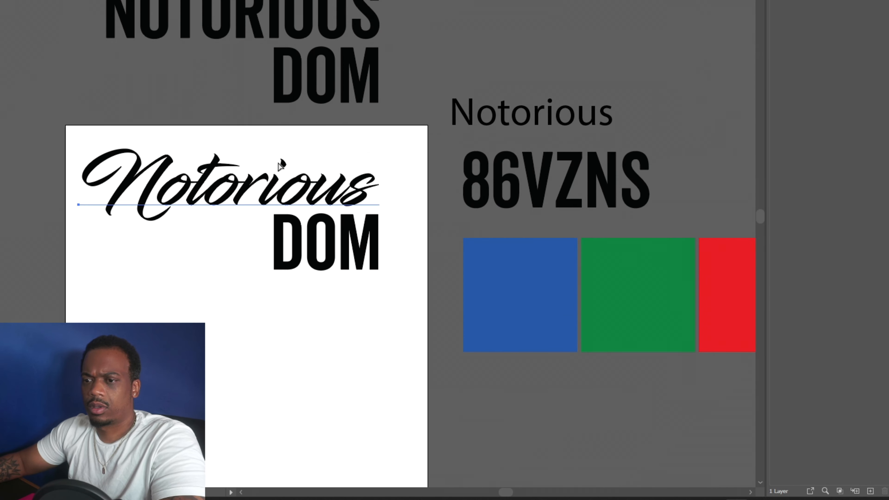
{"action": "key", "text": "ctrl+z"}
Set DOM in the College Block font, move it to the middle of the artboard and enlarge it.
{"action": "left_click", "coordinate": [435, 1]}
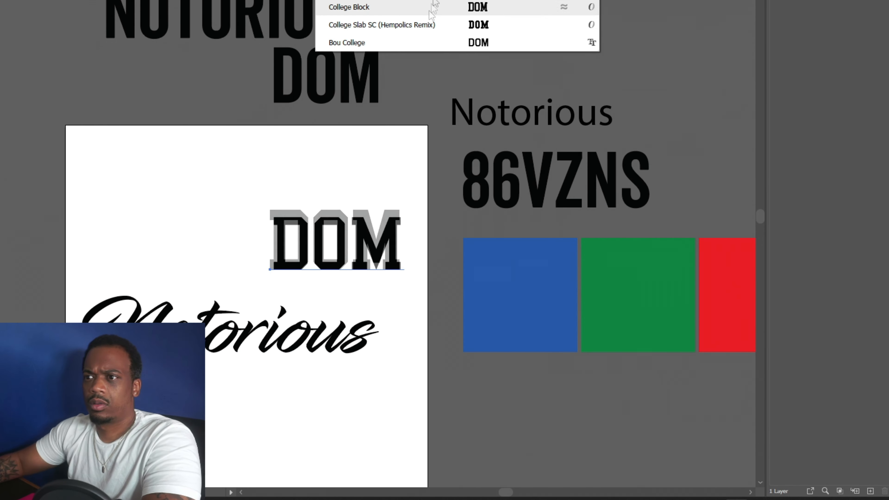
{"action": "left_click", "coordinate": [442, 5]}
{"action": "left_click_drag", "start_coordinate": [270, 251], "coordinate": [222, 251]}
{"action": "left_click_drag", "start_coordinate": [327, 246], "coordinate": [246, 205]}
{"action": "key", "text": "ctrl+z"}
{"action": "key", "text": "ctrl+z"}
{"action": "left_click_drag", "start_coordinate": [298, 245], "coordinate": [225, 207]}
{"action": "left_click_drag", "start_coordinate": [177, 259], "coordinate": [140, 288]}
Shrink the script Notorious, center it just above DOM and position both words mid-artboard.
{"action": "left_click_drag", "start_coordinate": [271, 335], "coordinate": [280, 154]}
{"action": "left_click_drag", "start_coordinate": [240, 209], "coordinate": [245, 160]}
{"action": "left_click_drag", "start_coordinate": [119, 168], "coordinate": [252, 147]}
{"action": "left_click", "coordinate": [447, 2]}
{"action": "left_click", "coordinate": [132, 157]}
{"action": "left_click_drag", "start_coordinate": [132, 155], "coordinate": [245, 210]}
{"action": "left_click_drag", "start_coordinate": [228, 210], "coordinate": [227, 283]}
{"action": "left_click", "coordinate": [225, 365]}
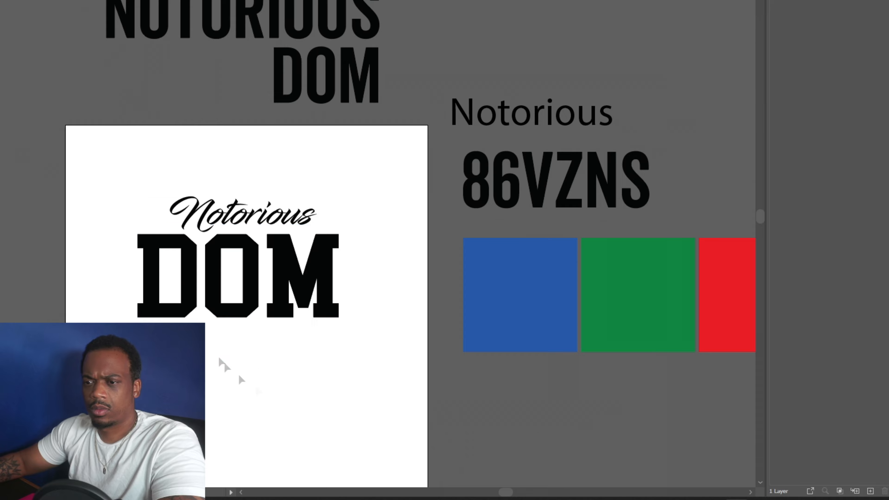
Convert the script Notorious to outlines and thicken its letters with a black stroke.
{"action": "scroll", "coordinate": [169, 311], "scroll_direction": "up", "scroll_amount": 2}
{"action": "scroll", "coordinate": [339, 125], "scroll_direction": "down", "scroll_amount": 2}
{"action": "left_click", "coordinate": [364, 118]}
{"action": "scroll", "coordinate": [326, 130], "scroll_direction": "up", "scroll_amount": 2}
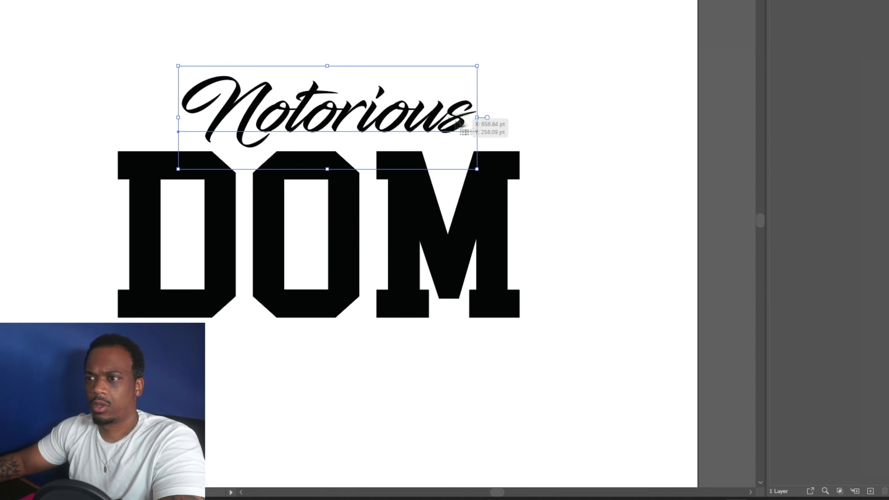
{"action": "key", "text": "ctrl+shift+o"}
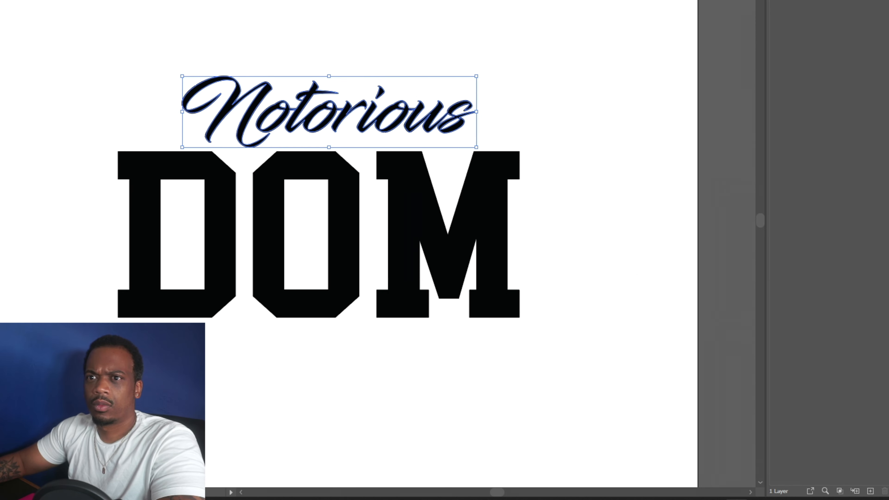
{"action": "left_click", "coordinate": [82, 15]}
{"action": "left_click", "coordinate": [224, 115]}
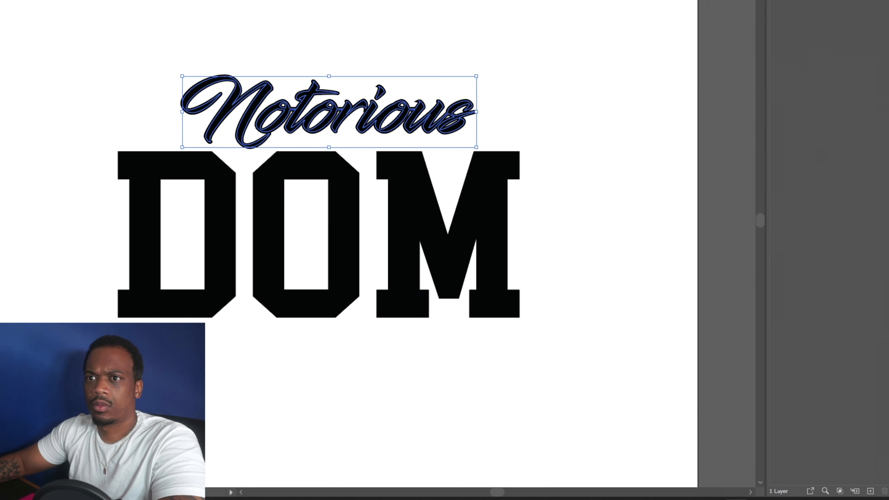
{"action": "left_click", "coordinate": [156, 75]}
Draw a slanted straight line through the final s of Notorious to form a dollar sign.
{"action": "scroll", "coordinate": [490, 129], "scroll_direction": "up", "scroll_amount": 3}
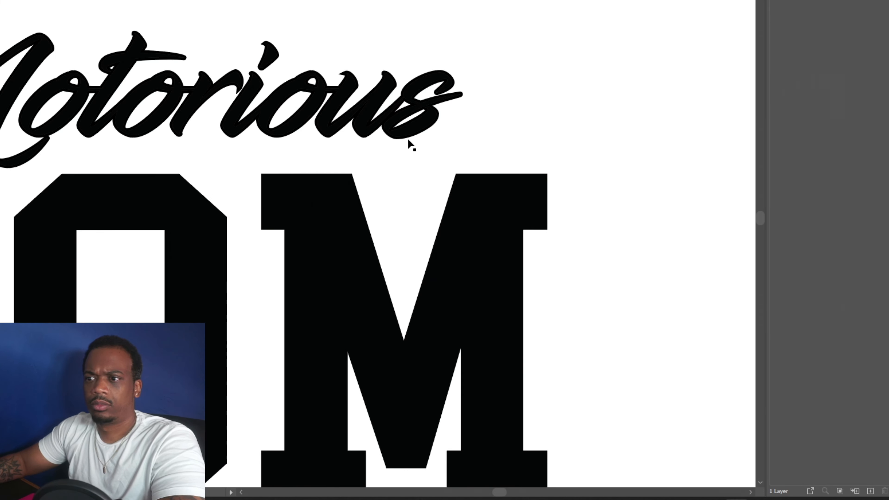
{"action": "left_click", "coordinate": [342, 105]}
{"action": "left_click", "coordinate": [480, 111]}
{"action": "left_click_drag", "start_coordinate": [467, 13], "coordinate": [386, 158]}
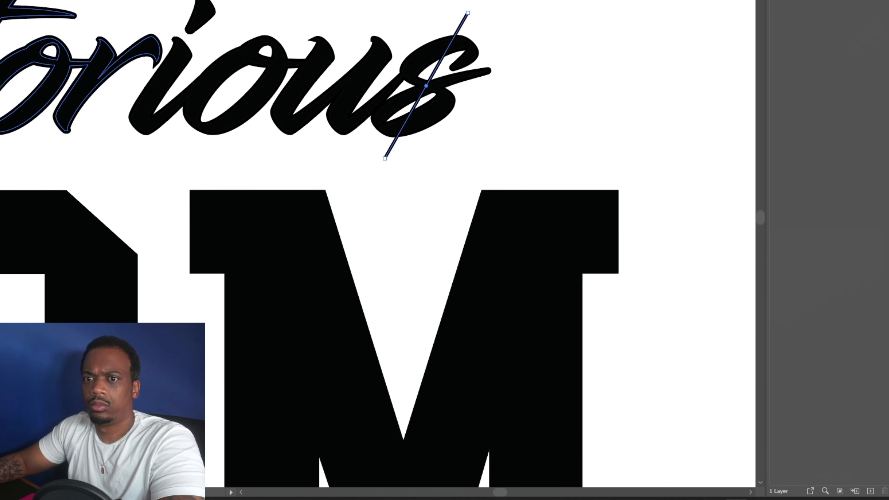
{"action": "left_click", "coordinate": [602, 22]}
{"action": "left_click", "coordinate": [617, 65]}
{"action": "scroll", "coordinate": [615, 67], "scroll_direction": "down", "scroll_amount": 4}
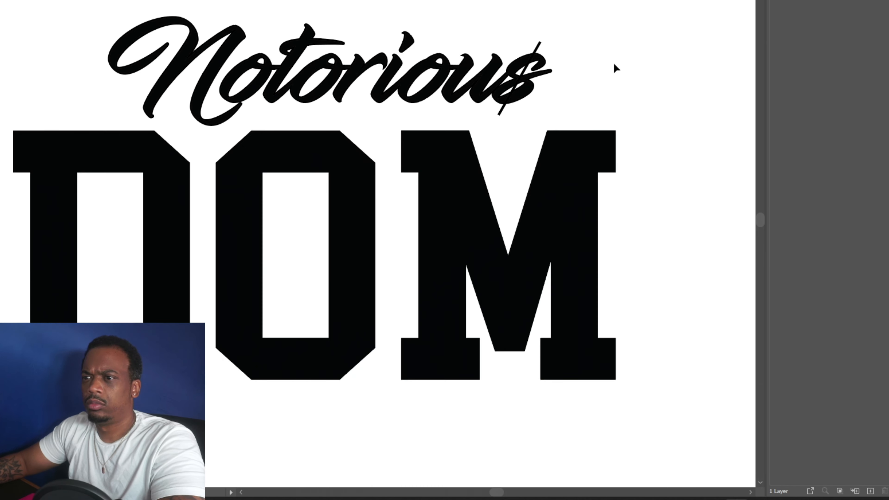
Give the slanted line through the s tapered ends and adjust its stroke weight.
{"action": "scroll", "coordinate": [613, 54], "scroll_direction": "up", "scroll_amount": 5}
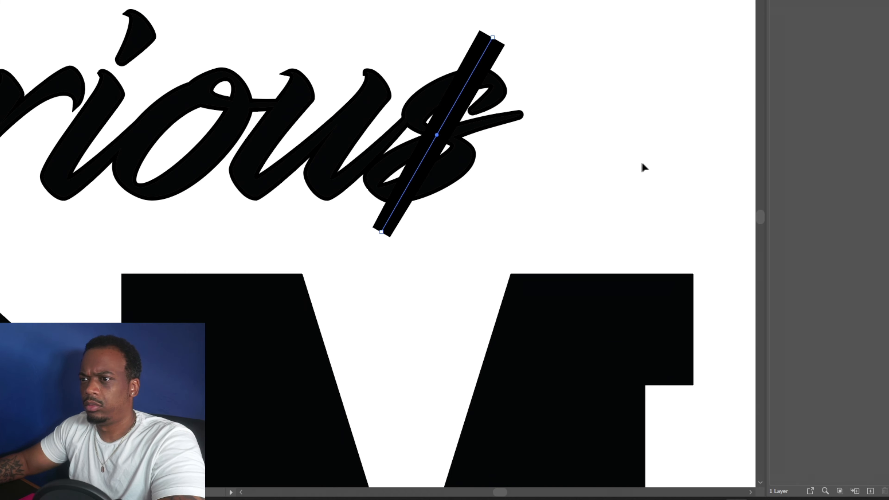
{"action": "left_click", "coordinate": [649, 197]}
{"action": "scroll", "coordinate": [621, 160], "scroll_direction": "down", "scroll_amount": 4}
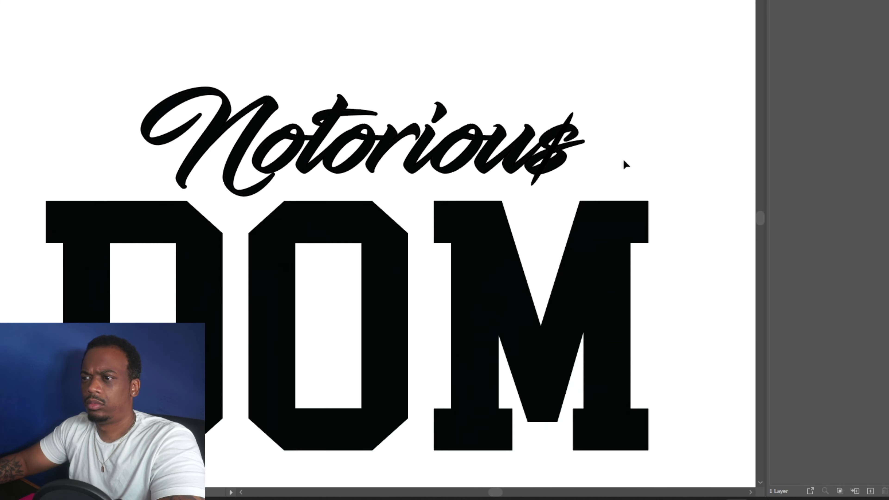
{"action": "scroll", "coordinate": [576, 160], "scroll_direction": "up", "scroll_amount": 4}
{"action": "left_click", "coordinate": [525, 102]}
{"action": "left_click", "coordinate": [154, 0]}
{"action": "left_click", "coordinate": [135, 32]}
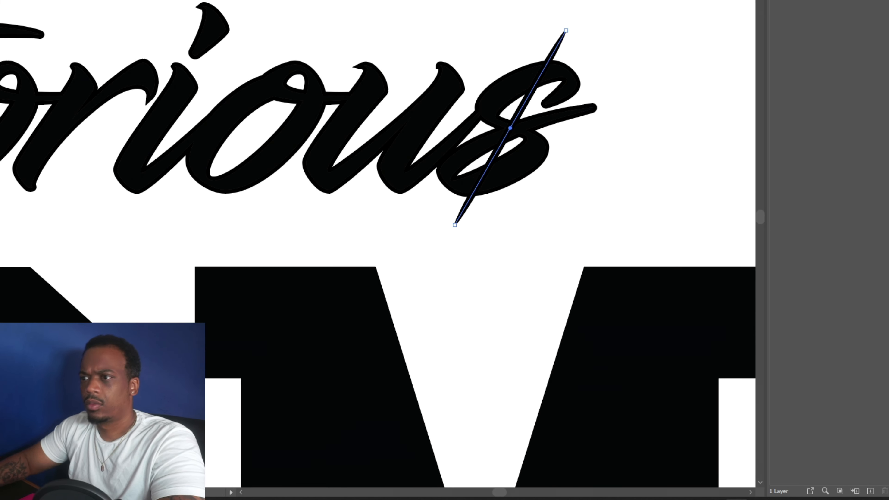
{"action": "key", "text": "ctrl+z"}
Duplicate the tapered line slightly beside the original so the dollar sign has two parallel strokes.
{"action": "left_click", "coordinate": [692, 149]}
{"action": "scroll", "coordinate": [692, 149], "scroll_direction": "down", "scroll_amount": 2}
{"action": "scroll", "coordinate": [570, 112], "scroll_direction": "up", "scroll_amount": 2}
{"action": "mouse_move", "coordinate": [569, 112]}
{"action": "left_mouse_down"}
{"action": "mouse_move", "coordinate": [553, 112]}
{"action": "mouse_move", "coordinate": [580, 113]}
{"action": "left_mouse_up"}
{"action": "left_click", "coordinate": [562, 113], "text": "shift"}
{"action": "left_click", "coordinate": [699, 194]}
{"action": "scroll", "coordinate": [699, 193], "scroll_direction": "down", "scroll_amount": 4}
Select the Notoriou$ and DOM lettering, sample an appearance with the Eyedropper and move the artwork upward.
{"action": "left_click_drag", "start_coordinate": [388, 97], "coordinate": [714, 189]}
{"action": "left_click", "coordinate": [587, 250], "text": "shift"}
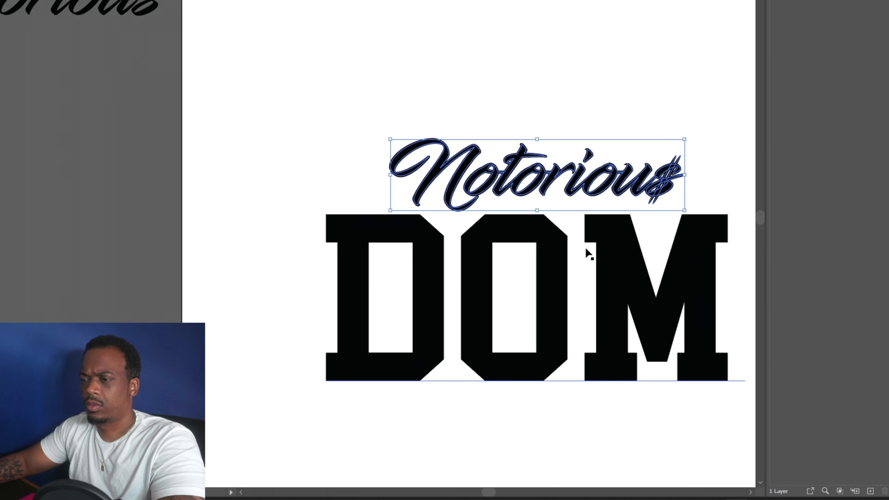
{"action": "left_click", "coordinate": [587, 250]}
{"action": "key", "text": "ctrl+minus"}
{"action": "key", "text": "ctrl+minus"}
{"action": "key", "text": "i"}
{"action": "left_click", "coordinate": [335, 372]}
{"action": "key", "text": "v"}
{"action": "left_click_drag", "start_coordinate": [401, 346], "coordinate": [477, 61]}
{"action": "scroll", "coordinate": [354, 363], "scroll_direction": "down", "scroll_amount": 2}
{"action": "scroll", "coordinate": [366, 352], "scroll_direction": "up", "scroll_amount": 3}
Change the solid DOM lettering to an outlined college style and move it with the Notoriou$ script to the blank artboard area.
{"action": "left_click_drag", "start_coordinate": [436, 157], "coordinate": [437, 158]}
{"action": "left_click", "coordinate": [42, 1]}
{"action": "left_click", "coordinate": [91, 64]}
{"action": "left_click", "coordinate": [734, 367]}
{"action": "left_click_drag", "start_coordinate": [288, 132], "coordinate": [194, 132]}
{"action": "left_click_drag", "start_coordinate": [125, 184], "coordinate": [356, 276]}
{"action": "left_click_drag", "start_coordinate": [260, 235], "coordinate": [405, 134]}
{"action": "left_click_drag", "start_coordinate": [283, 123], "coordinate": [365, 123]}
{"action": "left_click", "coordinate": [414, 216]}
{"action": "scroll", "coordinate": [382, 198], "scroll_direction": "up", "scroll_amount": 2}
{"action": "left_click", "coordinate": [297, 78]}
{"action": "left_click", "coordinate": [501, 83]}
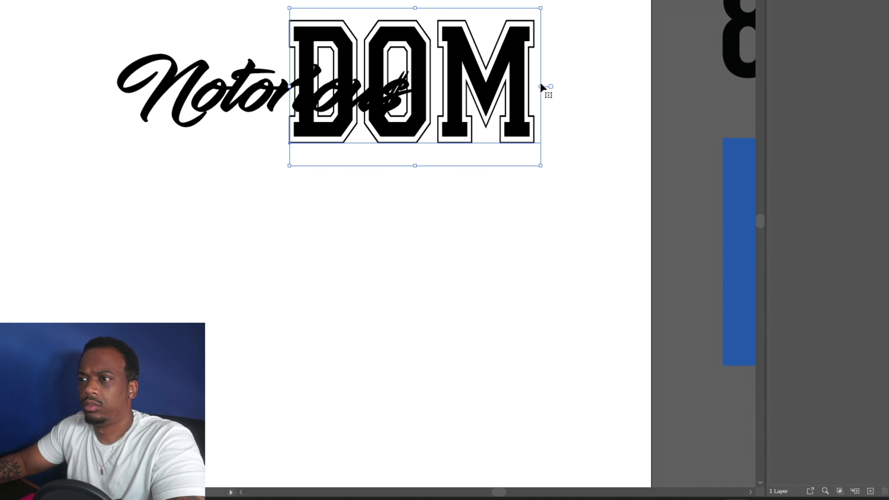
Add a period after each letter to make D.O.M. and position it with the Notoriou$ script overlapping its upper edge.
{"action": "left_click_drag", "start_coordinate": [541, 82], "coordinate": [560, 83]}
{"action": "left_click", "coordinate": [107, 69]}
{"action": "type", "text": "."}
{"action": "key", "text": "Right"}
{"action": "type", "text": "."}
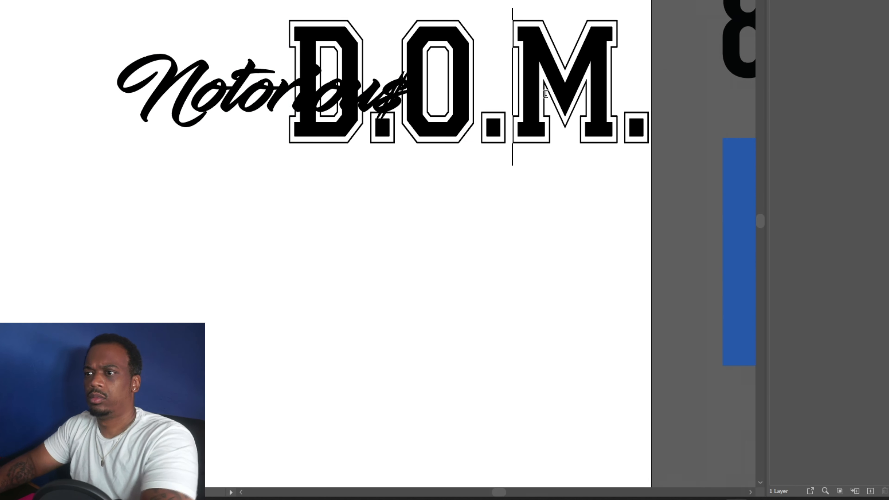
{"action": "left_click_drag", "start_coordinate": [560, 82], "coordinate": [463, 237]}
{"action": "left_click_drag", "start_coordinate": [346, 84], "coordinate": [430, 164]}
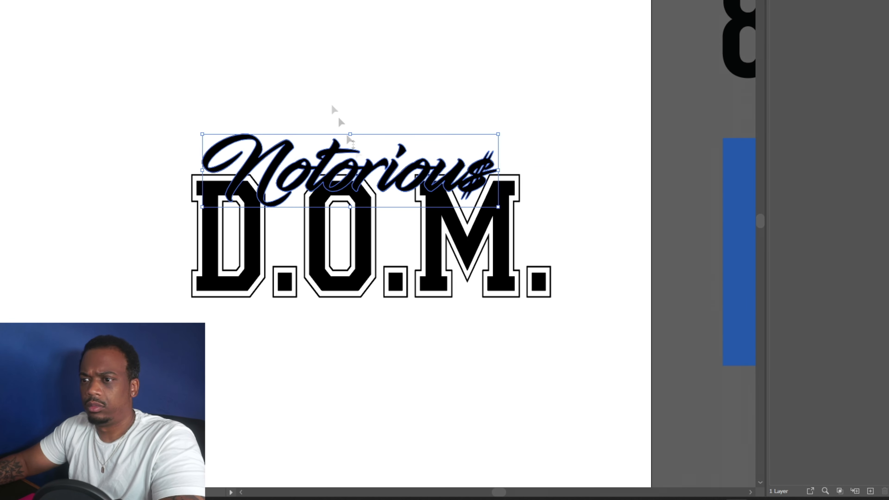
Apply Offset Path to the Notoriou$ script with an offset of 5, mitre joins and a mitre limit of 2.
{"action": "left_click", "coordinate": [259, 236]}
{"action": "left_click", "coordinate": [495, 209]}
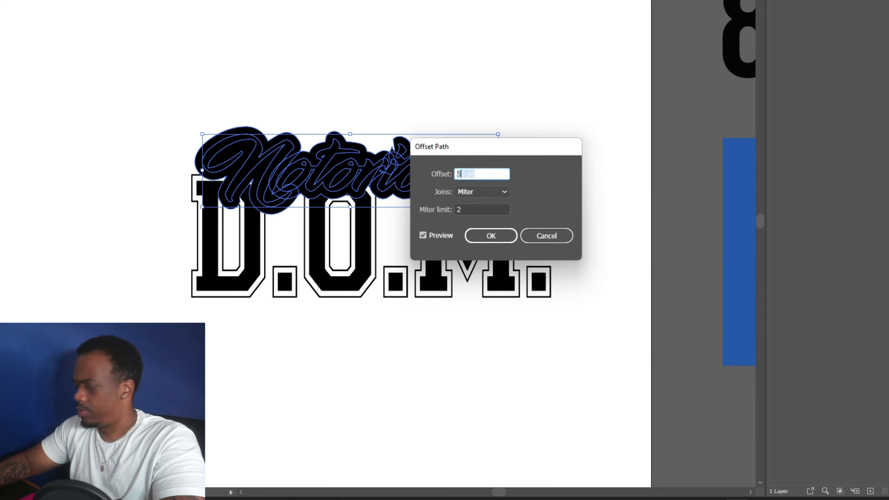
{"action": "type", "text": "5"}
{"action": "left_click", "coordinate": [476, 209]}
{"action": "left_click", "coordinate": [492, 235]}
{"action": "left_click", "coordinate": [591, 148]}
Arrange the offset shape behind the Notoriou$ script as a white border separating it from D.O.M.
{"action": "left_click_drag", "start_coordinate": [458, 251], "coordinate": [476, 271]}
{"action": "key", "text": "ctrl+z"}
{"action": "right_click", "coordinate": [458, 164]}
{"action": "left_click", "coordinate": [477, 263]}
{"action": "left_click", "coordinate": [397, 227]}
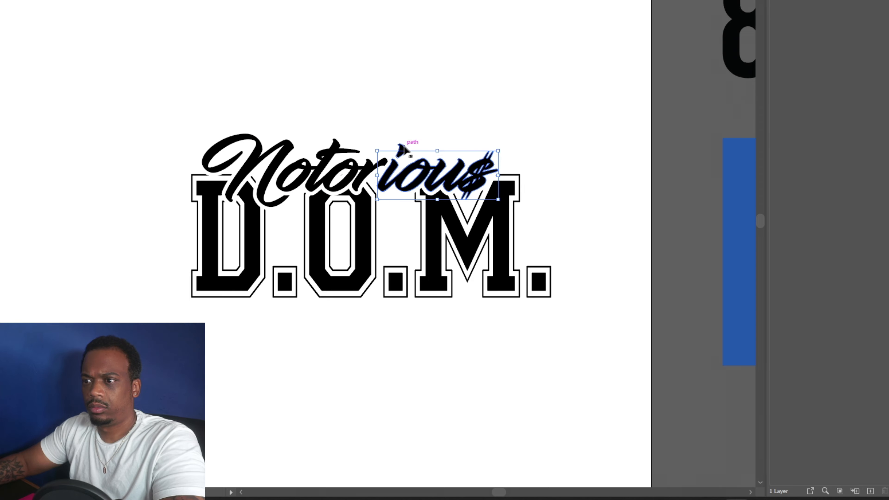
Group the Notoriou$ letter shapes and place the script back over the upper edge of D.O.M.
{"action": "left_click", "coordinate": [267, 185], "text": "shift"}
{"action": "key", "text": "ctrl+g"}
{"action": "left_click_drag", "start_coordinate": [311, 168], "coordinate": [362, 31]}
{"action": "left_click_drag", "start_coordinate": [162, 123], "coordinate": [529, 206]}
{"action": "left_click_drag", "start_coordinate": [439, 46], "coordinate": [388, 183]}
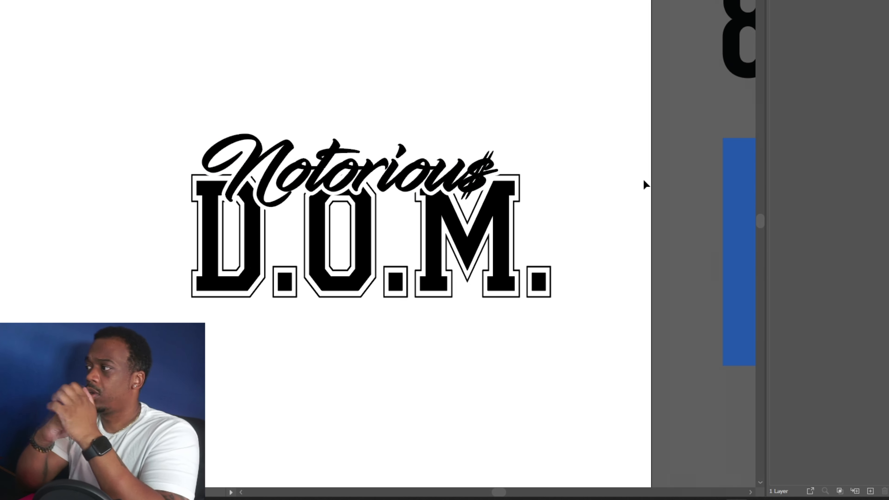
{"action": "left_click_drag", "start_coordinate": [477, 170], "coordinate": [477, 170]}
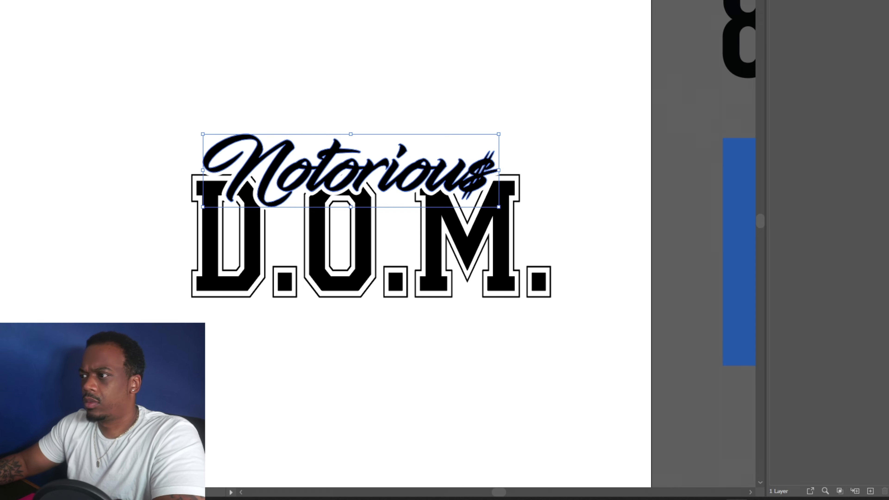
Colour the D.O.M. lettering and its outlines blue, and duplicate the lockup below the original.
{"action": "left_click", "coordinate": [589, 209]}
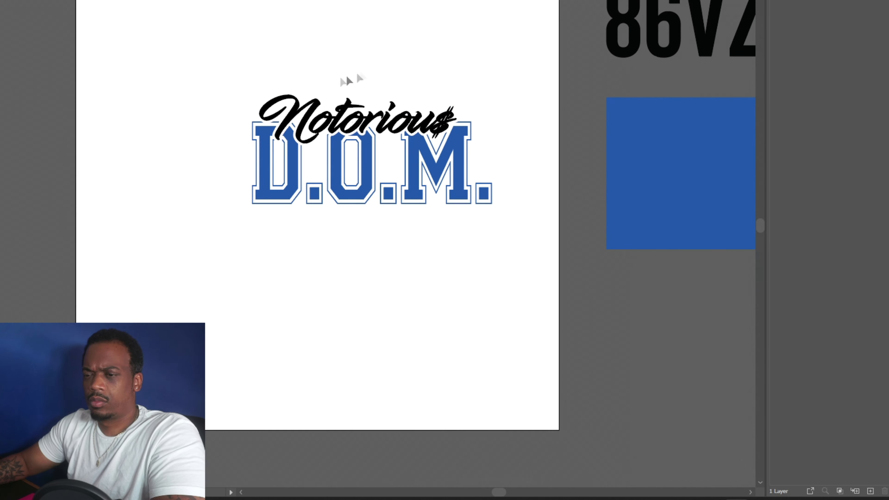
{"action": "scroll", "coordinate": [170, 191], "scroll_direction": "up", "scroll_amount": 2}
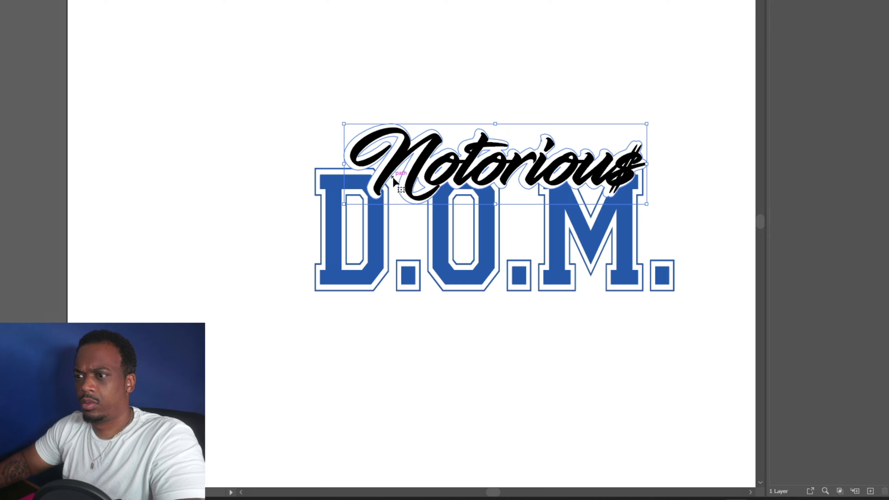
{"action": "left_click_drag", "start_coordinate": [493, 226], "coordinate": [494, 285]}
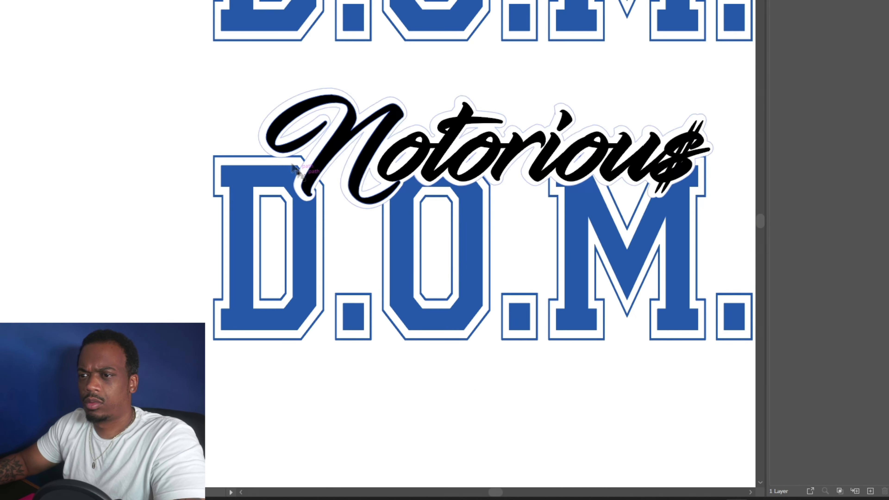
Move the duplicate's D.O.M. lettering down clear of the Notoriou$ script and select the script's surrounding outline.
{"action": "left_click_drag", "start_coordinate": [296, 170], "coordinate": [337, 338]}
{"action": "left_click", "coordinate": [267, 160]}
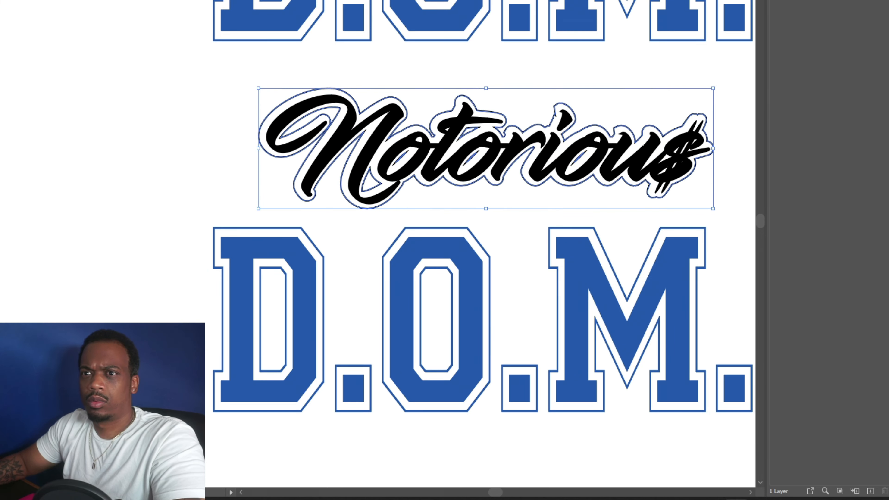
{"action": "left_click", "coordinate": [80, 4]}
{"action": "left_click_drag", "start_coordinate": [381, 126], "coordinate": [379, 124]}
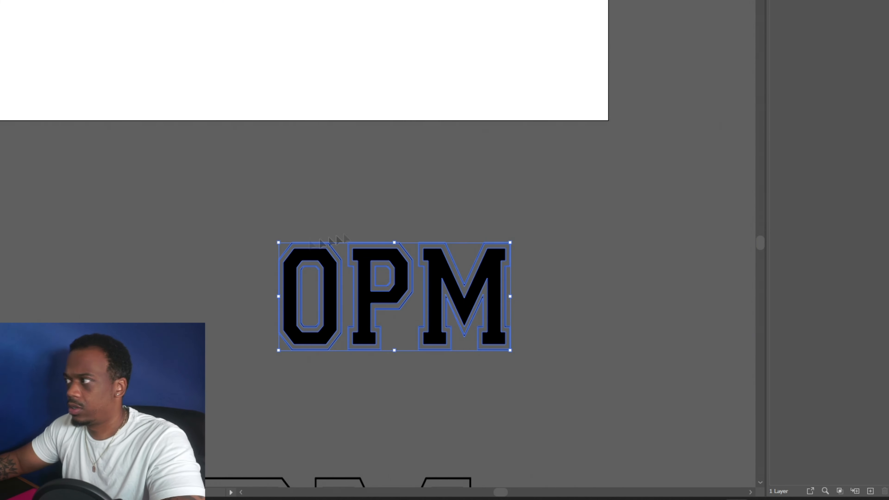
Offset the paths of the outlined OPM lettering below the artboard and unite the offset shapes into one silhouette.
{"action": "key", "text": "alt+o"}
{"action": "mouse_move", "coordinate": [175, 191]}
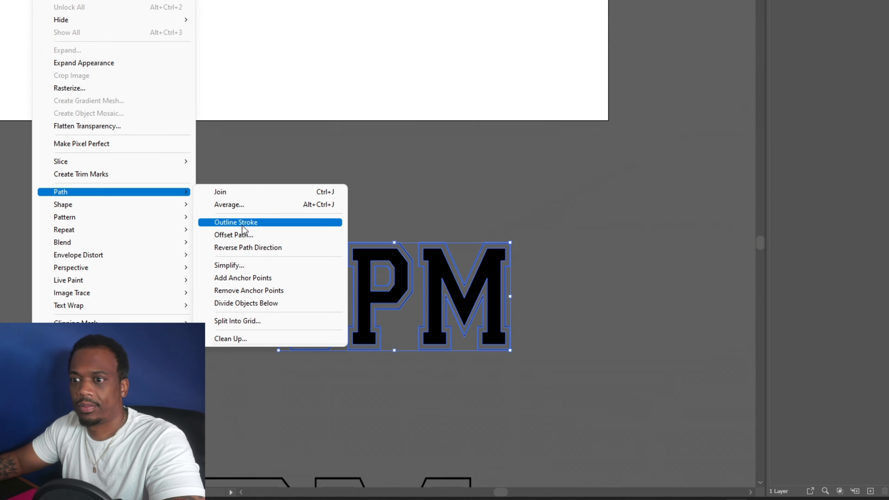
{"action": "left_click", "coordinate": [242, 234]}
{"action": "left_click", "coordinate": [490, 238]}
{"action": "right_click", "coordinate": [435, 292]}
{"action": "left_click", "coordinate": [455, 366]}
{"action": "left_click", "coordinate": [457, 374]}
{"action": "left_click", "coordinate": [437, 352]}
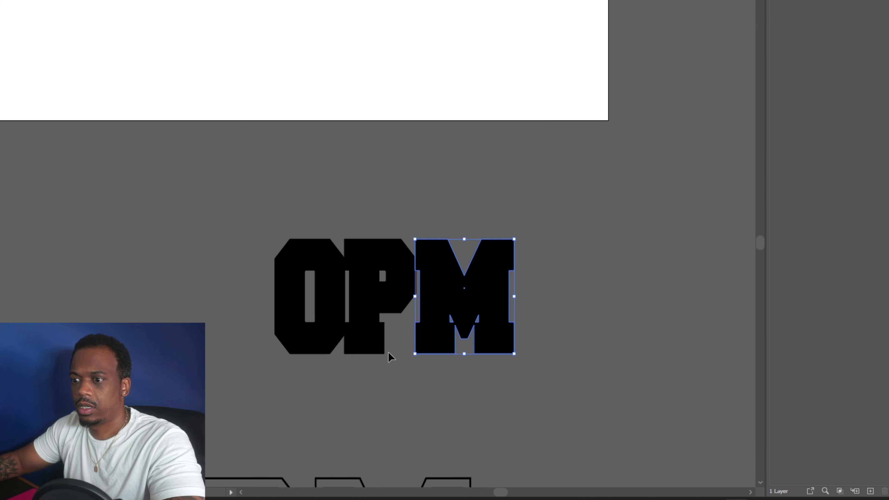
{"action": "key", "text": "ctrl+4"}
Arrange the OPM silhouette behind the letters as a black backing and make the letters and their outline white.
{"action": "right_click", "coordinate": [504, 355]}
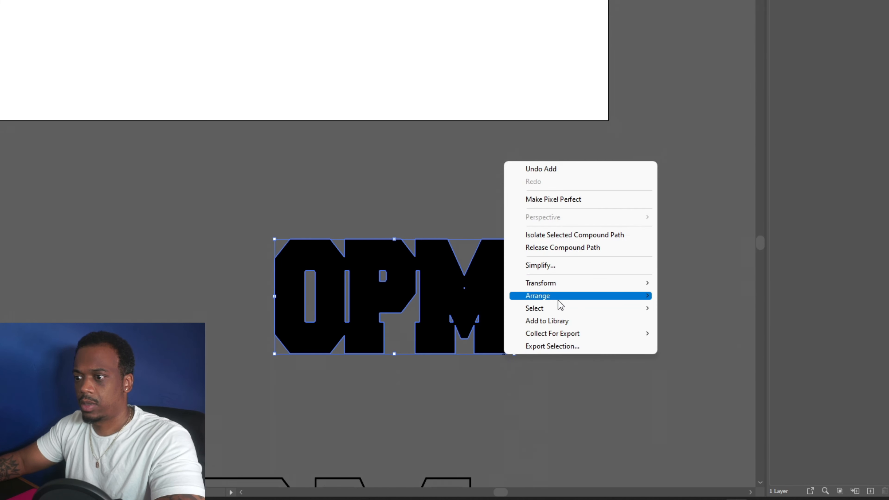
{"action": "mouse_move", "coordinate": [559, 298]}
{"action": "left_click", "coordinate": [683, 333]}
{"action": "left_click", "coordinate": [382, 279]}
{"action": "left_click", "coordinate": [382, 279]}
{"action": "key", "text": "d"}
{"action": "left_click", "coordinate": [605, 381]}
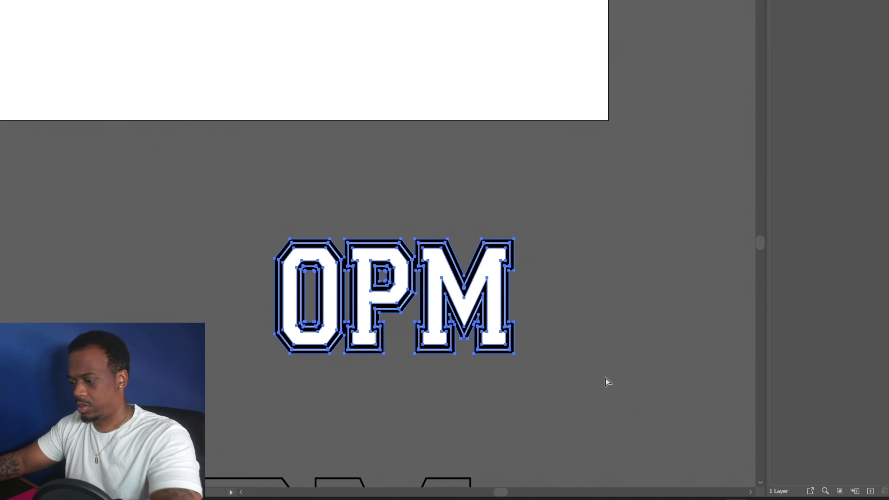
Place the layered flat OPM lettering at the artboard's lower edge, below the arched OPM design, and select all its parts.
{"action": "left_click_drag", "start_coordinate": [375, 219], "coordinate": [376, 400]}
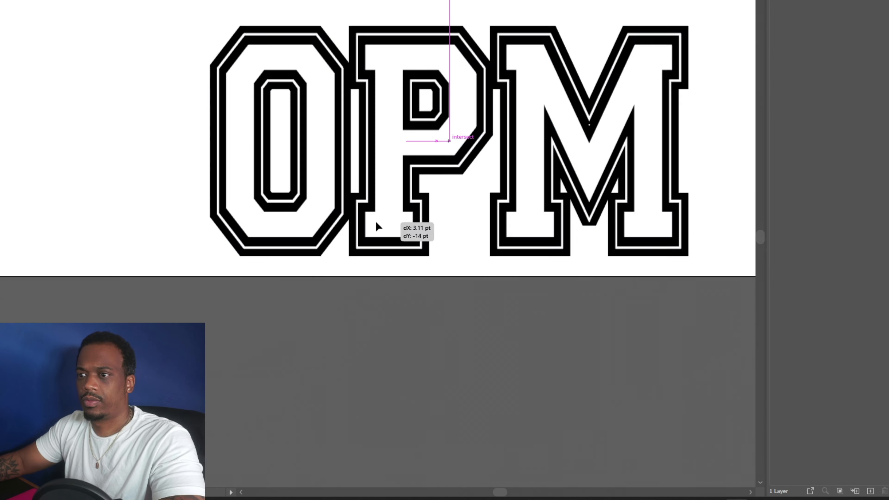
{"action": "key", "text": "ctrl+z"}
{"action": "left_click", "coordinate": [402, 252]}
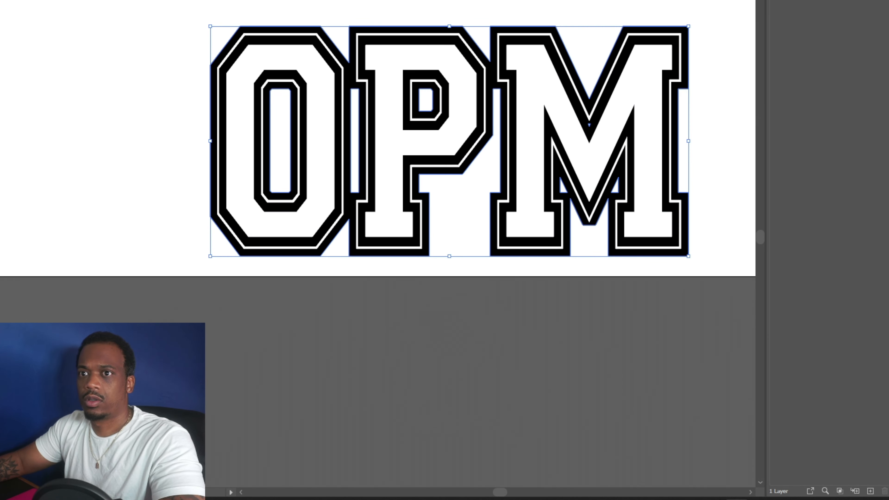
{"action": "left_click", "coordinate": [40, 60]}
{"action": "scroll", "coordinate": [142, 247], "scroll_direction": "down", "scroll_amount": 2}
{"action": "mouse_move", "coordinate": [147, 242]}
{"action": "left_mouse_down"}
{"action": "mouse_move", "coordinate": [186, 201]}
{"action": "mouse_move", "coordinate": [435, 195]}
{"action": "left_mouse_up"}
{"action": "left_click", "coordinate": [165, 310]}
{"action": "scroll", "coordinate": [164, 305], "scroll_direction": "down", "scroll_amount": 1}
{"action": "left_click_drag", "start_coordinate": [116, 199], "coordinate": [372, 293]}
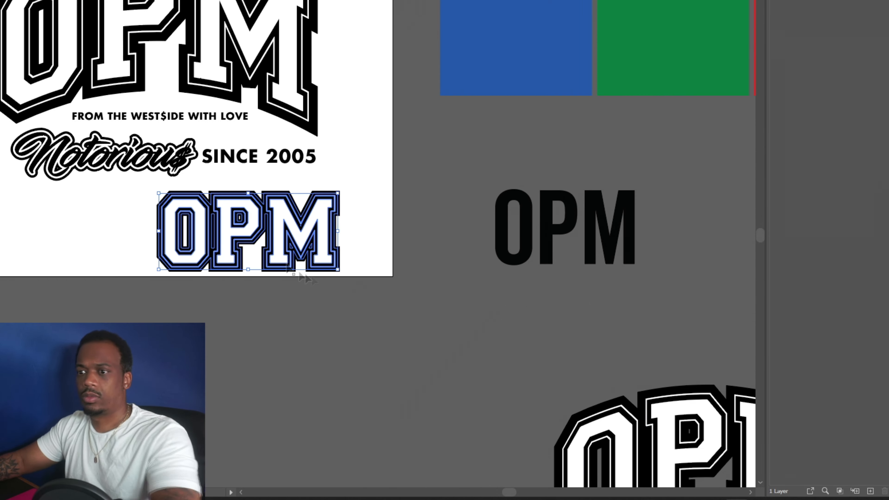
Move the flat OPM lettering to the blank area at the artboard's upper edge, above the arched OPM.
{"action": "scroll", "coordinate": [314, 282], "scroll_direction": "up", "scroll_amount": 3}
{"action": "scroll", "coordinate": [259, 310], "scroll_direction": "down", "scroll_amount": 2}
{"action": "left_click_drag", "start_coordinate": [244, 138], "coordinate": [503, 34]}
{"action": "left_click_drag", "start_coordinate": [291, 331], "coordinate": [187, 141]}
{"action": "left_click", "coordinate": [129, 189]}
{"action": "scroll", "coordinate": [127, 235], "scroll_direction": "up", "scroll_amount": 2}
Place a small copy of the outlined Notoriou$ script over the upper edge of the flat OPM's O.
{"action": "left_click_drag", "start_coordinate": [196, 360], "coordinate": [287, 393]}
{"action": "left_click_drag", "start_coordinate": [262, 376], "coordinate": [390, 84]}
{"action": "left_click_drag", "start_coordinate": [455, 101], "coordinate": [298, 111]}
{"action": "left_click_drag", "start_coordinate": [319, 77], "coordinate": [125, 33]}
{"action": "key", "text": "ctrl+z"}
{"action": "key", "text": "ctrl+z"}
{"action": "key", "text": "ctrl+z"}
{"action": "scroll", "coordinate": [80, 20], "scroll_direction": "up", "scroll_amount": 4}
{"action": "left_click_drag", "start_coordinate": [324, 98], "coordinate": [275, 84]}
{"action": "left_click_drag", "start_coordinate": [225, 58], "coordinate": [244, 66]}
{"action": "left_click", "coordinate": [283, 4]}
Rework the small Notoriou$ copy's layers into black lettering with a white border and a black outer outline.
{"action": "scroll", "coordinate": [190, 176], "scroll_direction": "down", "scroll_amount": 1}
{"action": "left_click", "coordinate": [175, 92]}
{"action": "key", "text": "Delete"}
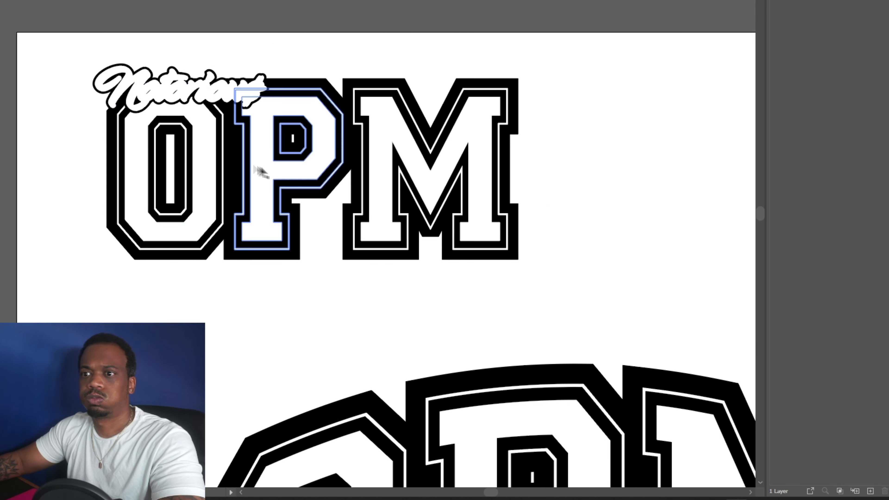
{"action": "key", "text": "ctrl+z"}
{"action": "scroll", "coordinate": [79, 108], "scroll_direction": "up", "scroll_amount": 2}
{"action": "left_click", "coordinate": [140, 108]}
{"action": "key", "text": "Delete"}
{"action": "left_click", "coordinate": [147, 102]}
{"action": "key", "text": "shift+x"}
{"action": "left_click", "coordinate": [40, 137]}
{"action": "key", "text": "ctrl+z"}
{"action": "key", "text": "ctrl+z"}
{"action": "left_click", "coordinate": [39, 137]}
Tilt the Notoriou$ script upward and fit it diagonally across the upper corner of the flat OPM's O and P.
{"action": "scroll", "coordinate": [24, 149], "scroll_direction": "down", "scroll_amount": 2}
{"action": "left_click_drag", "start_coordinate": [228, 114], "coordinate": [231, 115]}
{"action": "left_click", "coordinate": [252, 129], "text": "shift"}
{"action": "left_click_drag", "start_coordinate": [239, 134], "coordinate": [303, 151]}
{"action": "left_click_drag", "start_coordinate": [250, 111], "coordinate": [233, 83]}
{"action": "left_click", "coordinate": [62, 157]}
{"action": "left_click_drag", "start_coordinate": [41, 78], "coordinate": [238, 95]}
{"action": "left_click_drag", "start_coordinate": [292, 128], "coordinate": [294, 88]}
{"action": "left_click_drag", "start_coordinate": [228, 75], "coordinate": [215, 99]}
{"action": "left_click_drag", "start_coordinate": [288, 114], "coordinate": [302, 115]}
{"action": "left_click", "coordinate": [310, 102]}
Place the SINCE 2005 text beneath the flat OPM lettering, aligned with the M's outer edge.
{"action": "scroll", "coordinate": [229, 107], "scroll_direction": "down", "scroll_amount": 3}
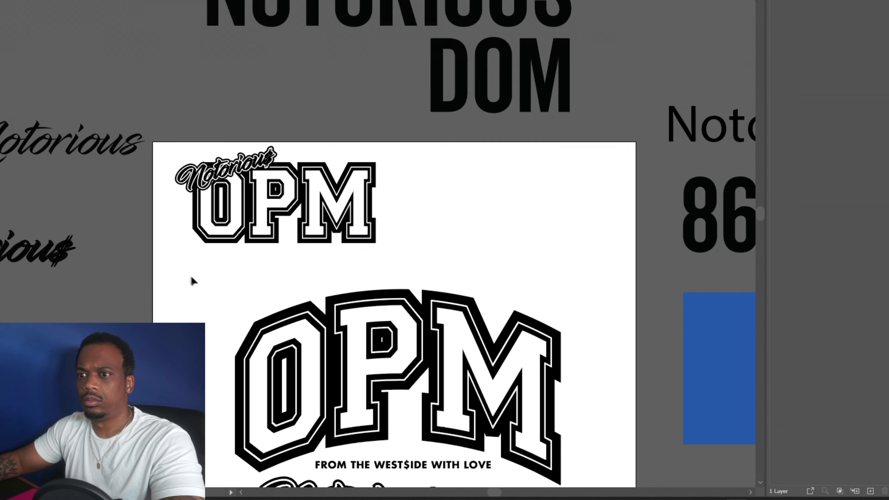
{"action": "scroll", "coordinate": [192, 280], "scroll_direction": "down", "scroll_amount": 3}
{"action": "left_click_drag", "start_coordinate": [514, 385], "coordinate": [342, 133]}
{"action": "scroll", "coordinate": [318, 134], "scroll_direction": "up", "scroll_amount": 4}
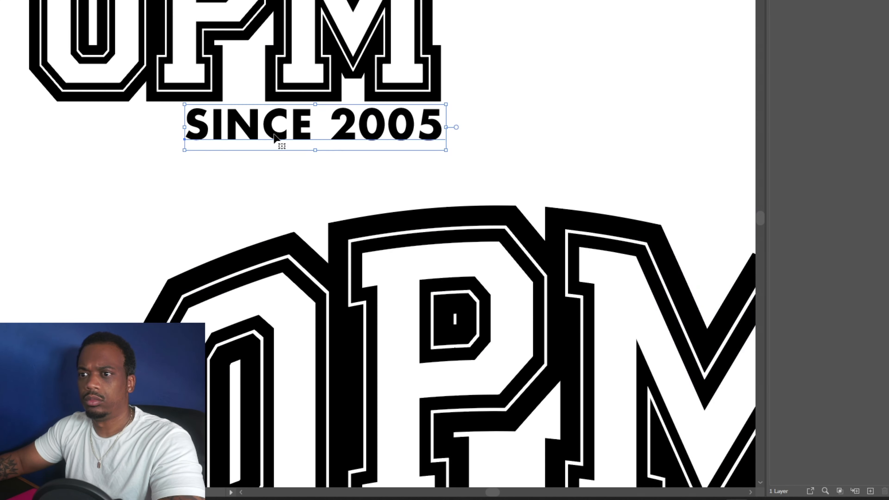
{"action": "key", "text": "t"}
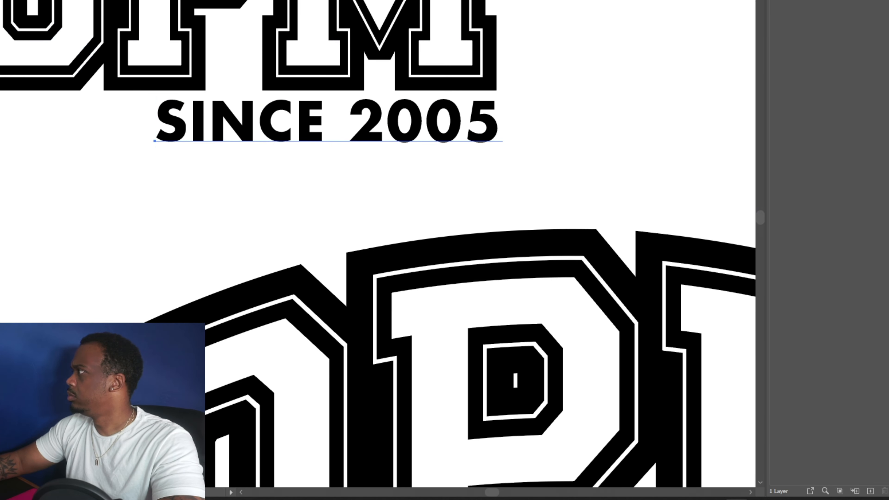
{"action": "key", "text": "v"}
{"action": "left_click", "coordinate": [121, 180]}
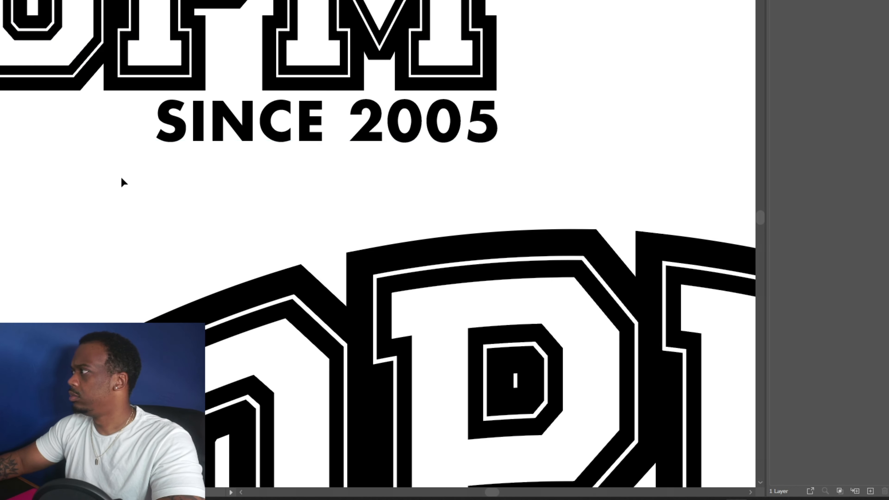
Set SINCE 2005 in a condensed bold typeface and scale it up slightly to span the M's width.
{"action": "scroll", "coordinate": [121, 180], "scroll_direction": "down", "scroll_amount": 4}
{"action": "scroll", "coordinate": [29, 120], "scroll_direction": "up", "scroll_amount": 3}
{"action": "scroll", "coordinate": [164, 182], "scroll_direction": "up", "scroll_amount": 2}
{"action": "left_click", "coordinate": [342, 239]}
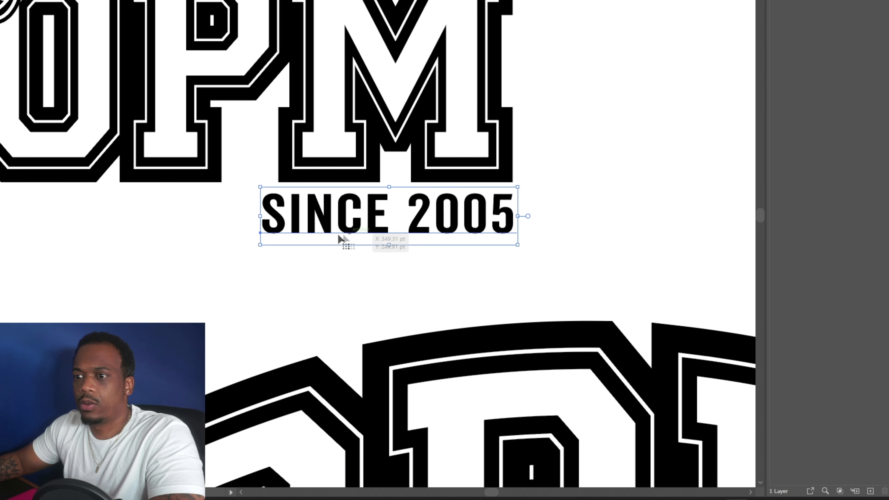
{"action": "left_click_drag", "start_coordinate": [260, 245], "coordinate": [247, 245]}
{"action": "left_click", "coordinate": [219, 264]}
{"action": "scroll", "coordinate": [219, 264], "scroll_direction": "down", "scroll_amount": 2}
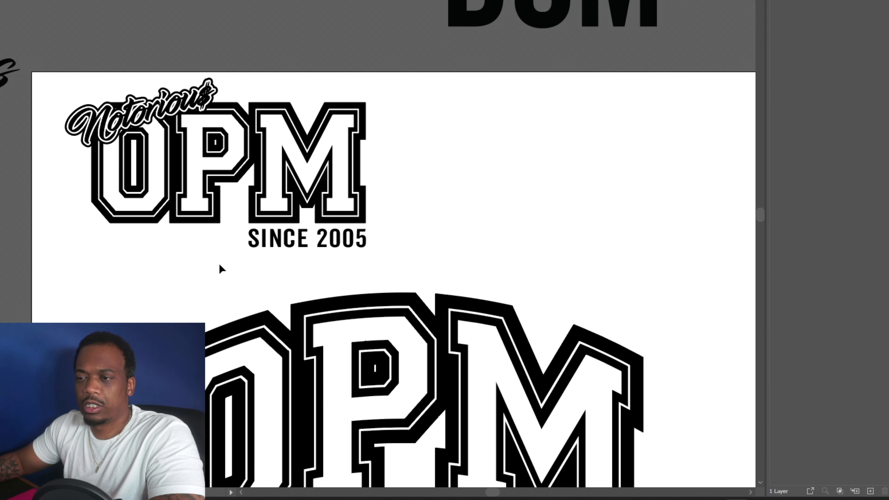
Rotate SINCE 2005 by 90 degrees and fit it vertically along the outer side of the M.
{"action": "scroll", "coordinate": [92, 279], "scroll_direction": "up", "scroll_amount": 2}
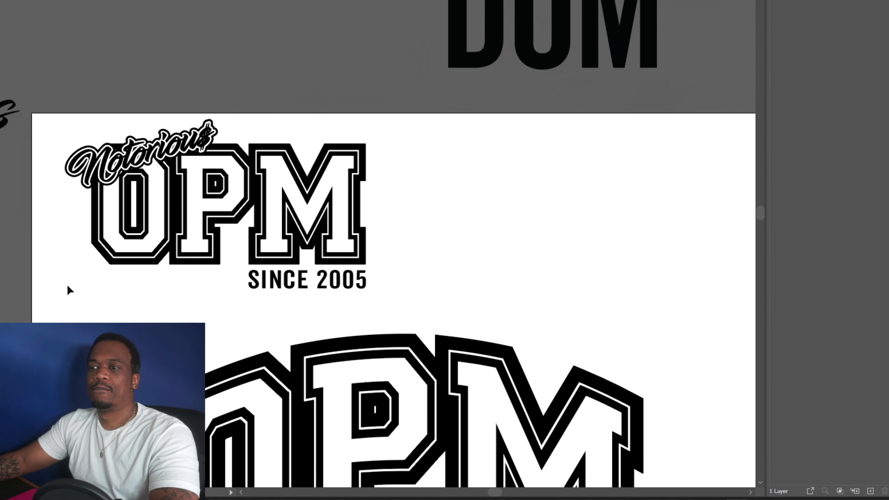
{"action": "scroll", "coordinate": [67, 285], "scroll_direction": "up", "scroll_amount": 2}
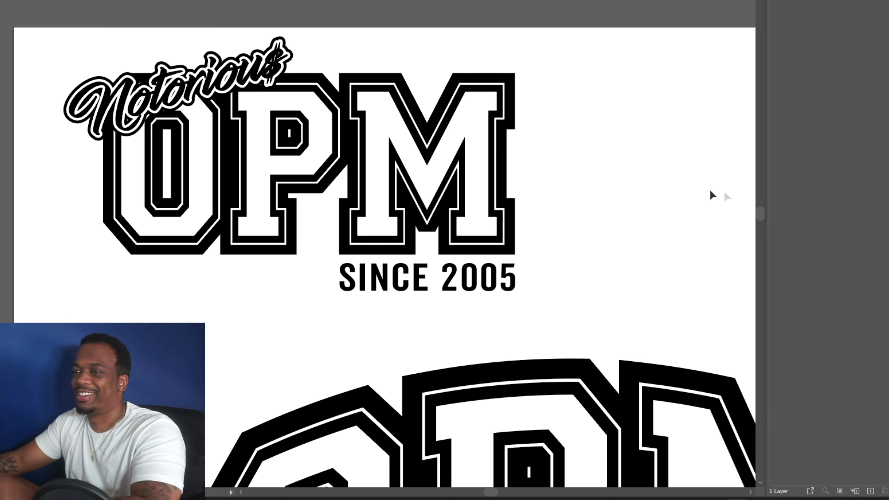
{"action": "left_click_drag", "start_coordinate": [455, 298], "coordinate": [639, 102]}
{"action": "left_click_drag", "start_coordinate": [705, 110], "coordinate": [592, 200]}
{"action": "left_click_drag", "start_coordinate": [595, 127], "coordinate": [528, 196]}
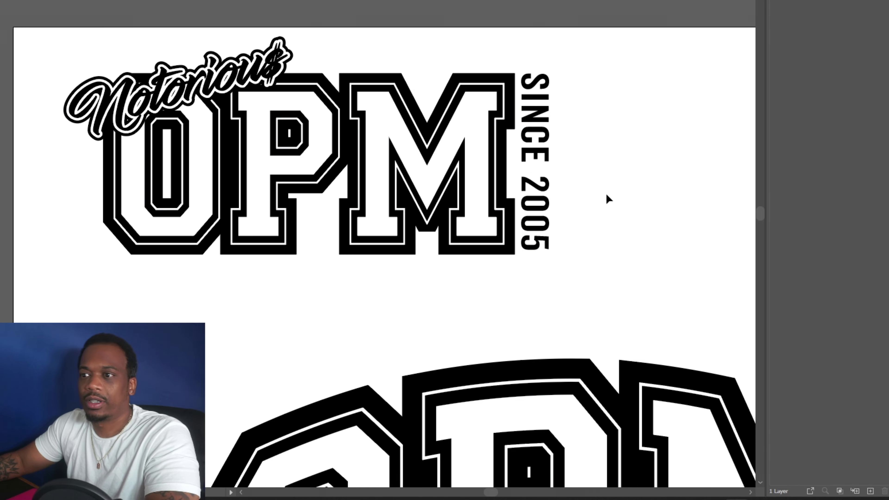
Fill the tilted Notoriou$ script lettering with red.
{"action": "key", "text": "ctrl+minus"}
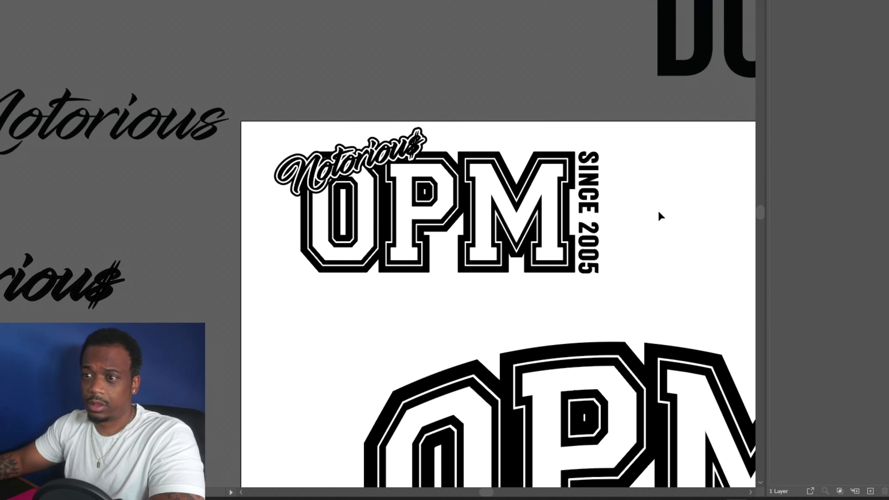
{"action": "scroll", "coordinate": [446, 168], "scroll_direction": "up", "scroll_amount": 3}
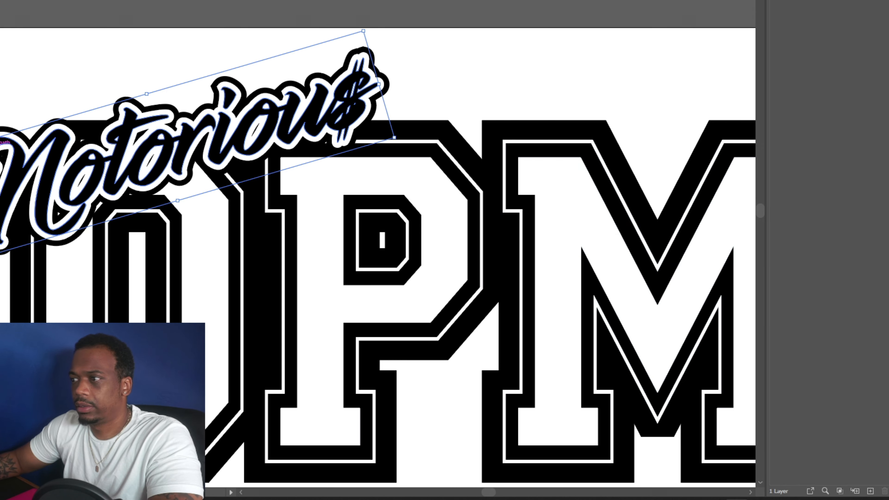
{"action": "scroll", "coordinate": [566, 43], "scroll_direction": "down", "scroll_amount": 2}
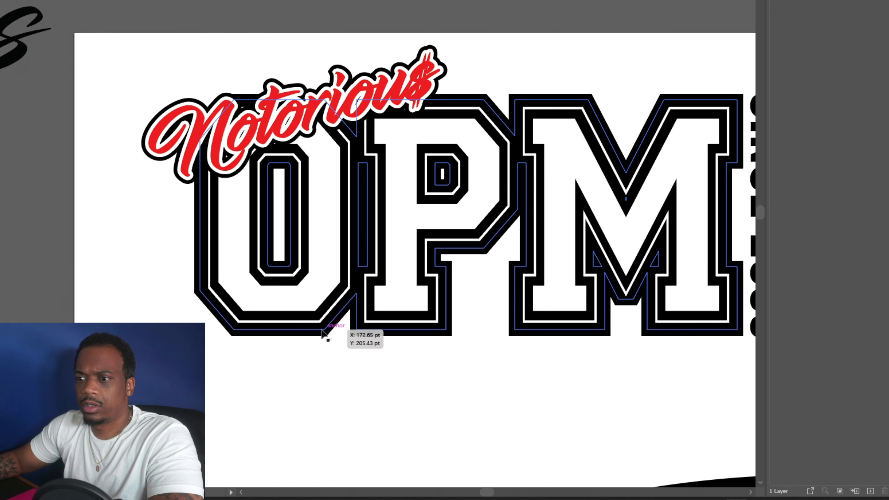
{"action": "left_click", "coordinate": [318, 338]}
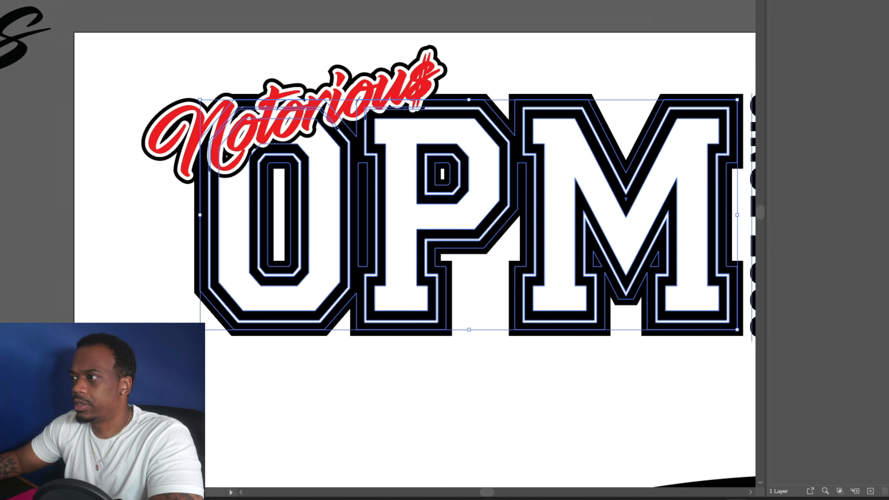
{"action": "key", "text": "ctrl+z"}
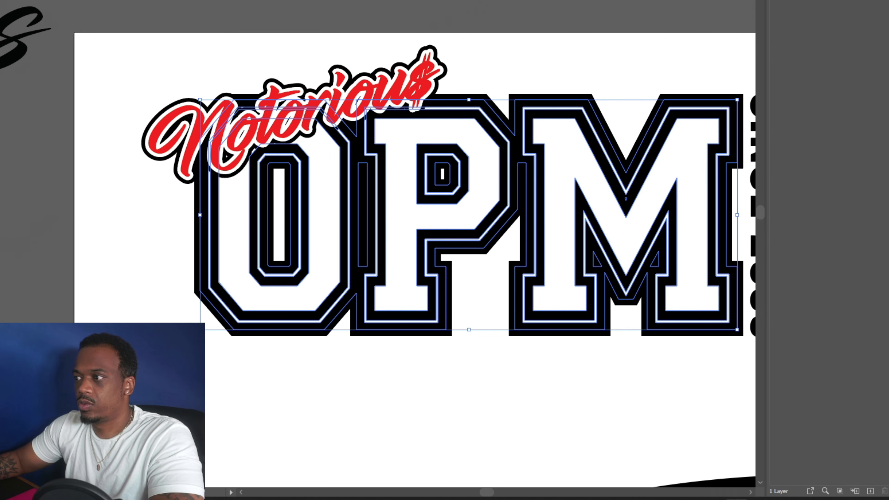
{"action": "left_click", "coordinate": [490, 394]}
{"action": "key", "text": "ctrl+z"}
{"action": "left_click", "coordinate": [263, 423]}
{"action": "scroll", "coordinate": [262, 424], "scroll_direction": "down", "scroll_amount": 2}
{"action": "scroll", "coordinate": [336, 428], "scroll_direction": "down", "scroll_amount": 4}
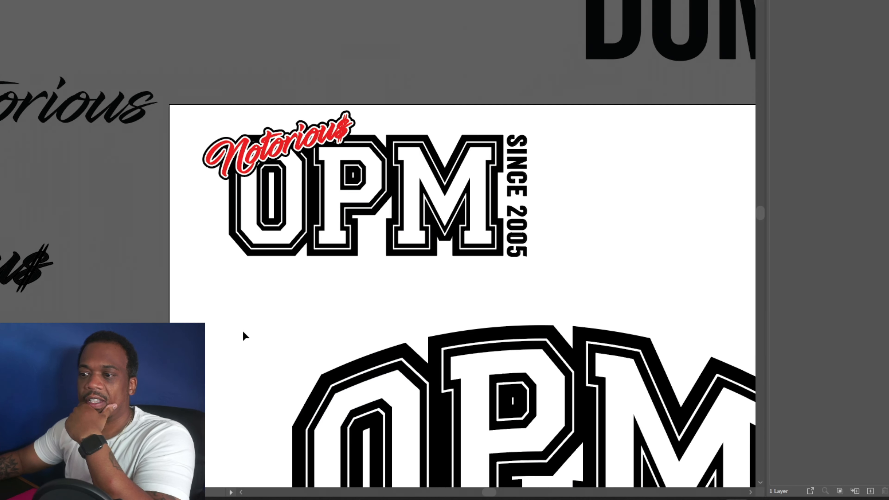
{"action": "scroll", "coordinate": [244, 326], "scroll_direction": "down", "scroll_amount": 1}
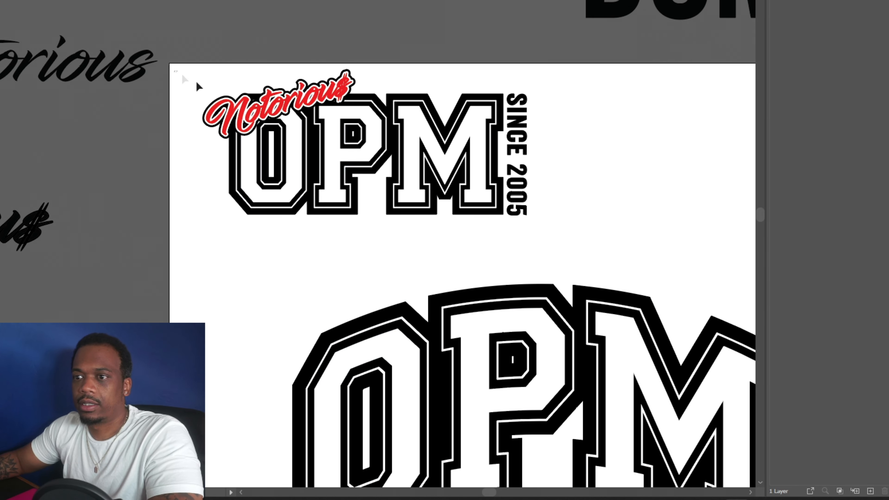
{"action": "left_click_drag", "start_coordinate": [176, 71], "coordinate": [577, 242]}
{"action": "left_click", "coordinate": [619, 219]}
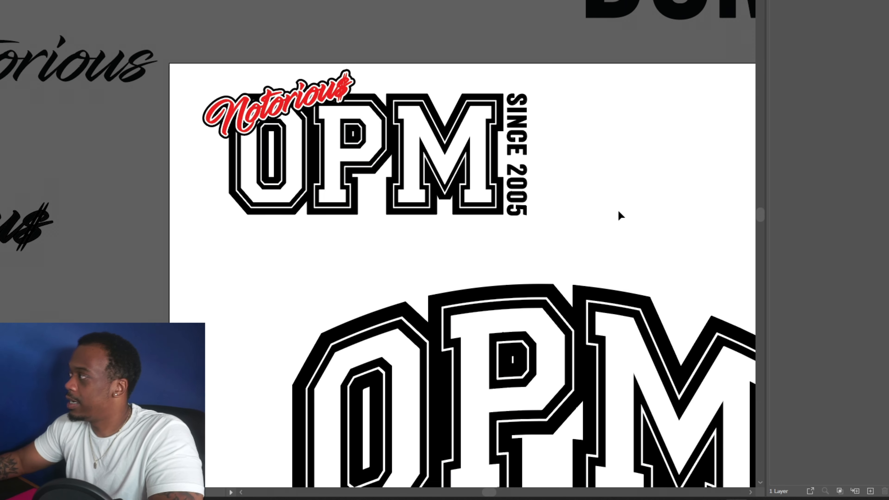
{"action": "key", "text": "ctrl+0"}
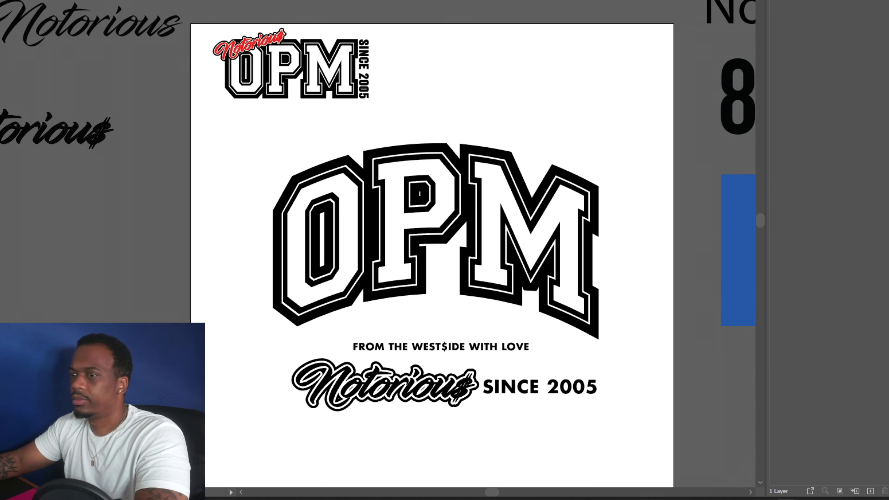
Change the year in the vertical text beside the small OPM lettering to 2010.
{"action": "scroll", "coordinate": [285, 78], "scroll_direction": "up", "scroll_amount": 3}
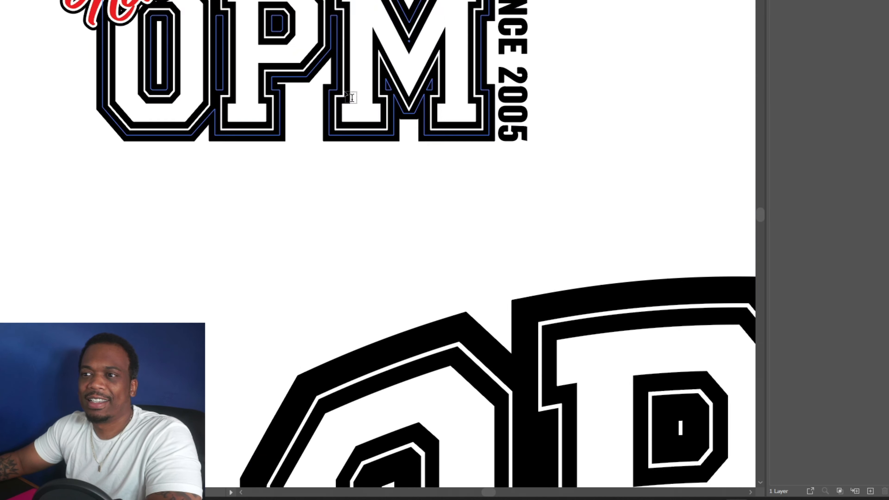
{"action": "left_click_drag", "start_coordinate": [507, 105], "coordinate": [548, 157]}
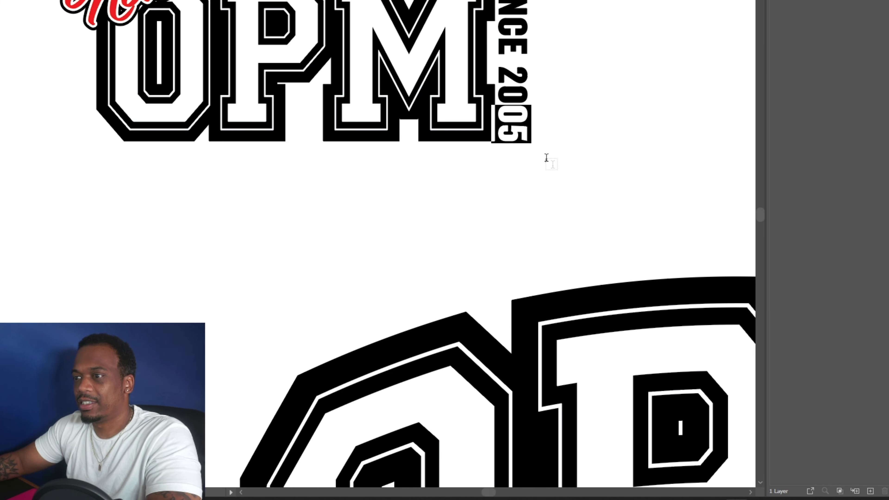
{"action": "type", "text": "10"}
{"action": "scroll", "coordinate": [293, 86], "scroll_direction": "up", "scroll_amount": 3}
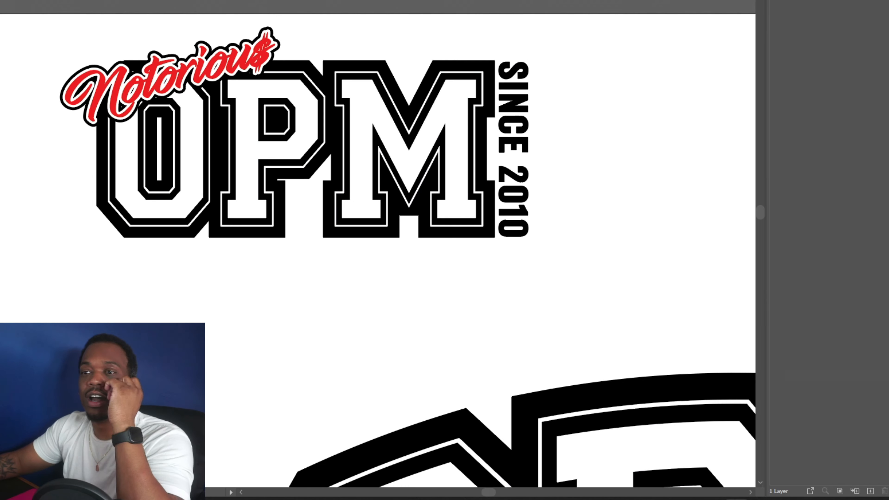
Return the tilted Notoriou$ script lettering to black by undoing its red fill.
{"action": "left_click", "coordinate": [154, 99]}
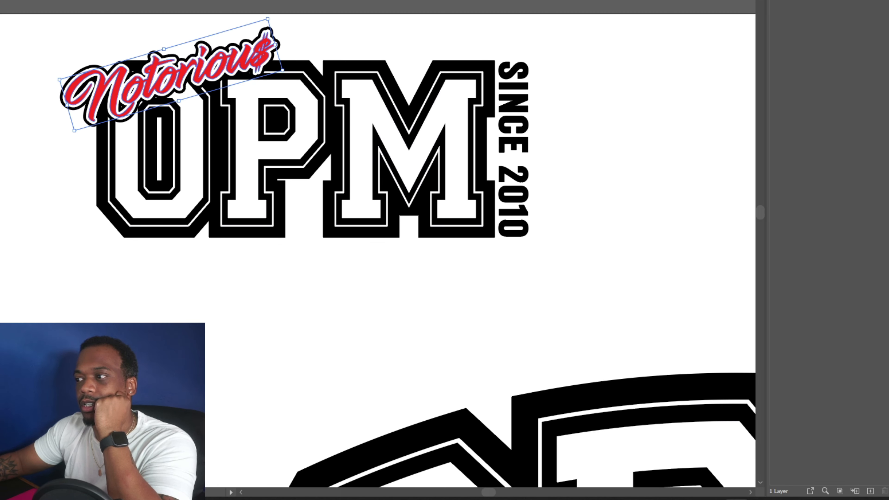
{"action": "key", "text": "ctrl+z"}
{"action": "left_click", "coordinate": [665, 218]}
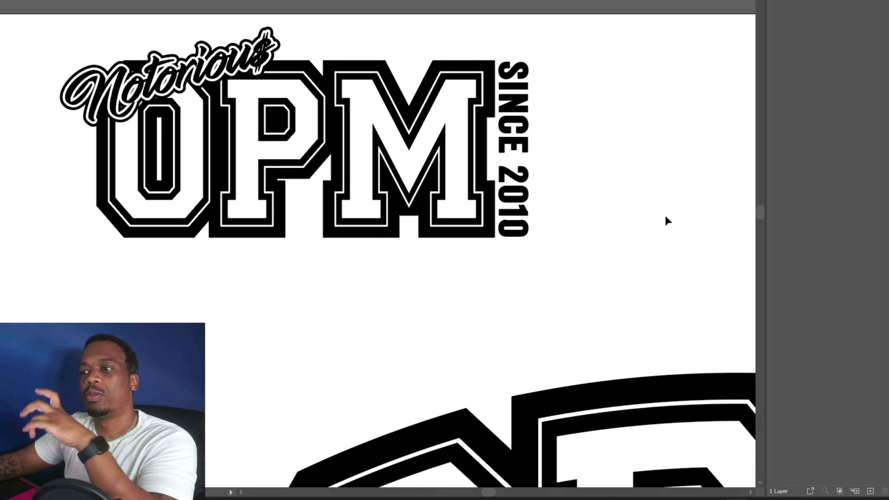
Set the vertical SINCE 2010 text in Futura Heavy BT.
{"action": "left_click", "coordinate": [521, 175]}
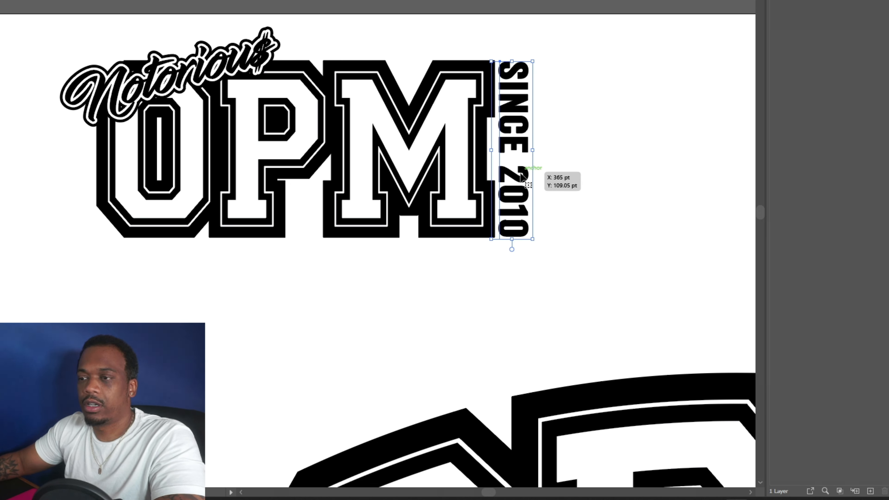
{"action": "type", "text": "futura"}
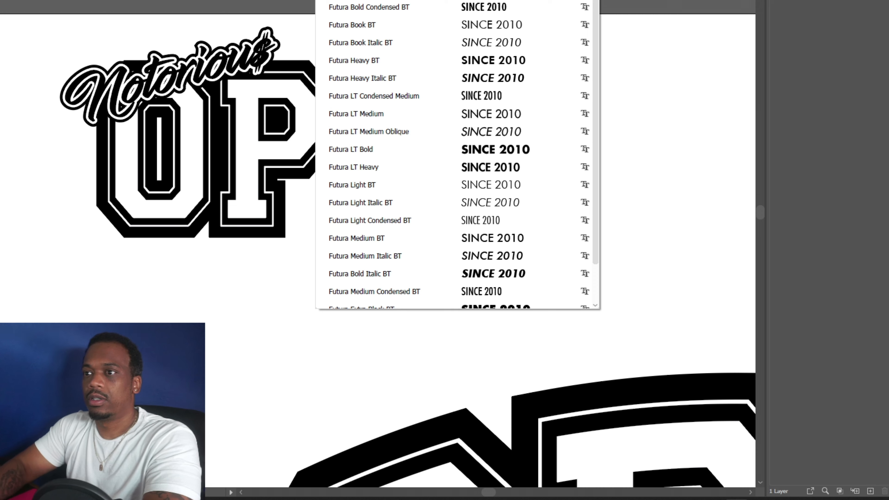
{"action": "left_click", "coordinate": [417, 60]}
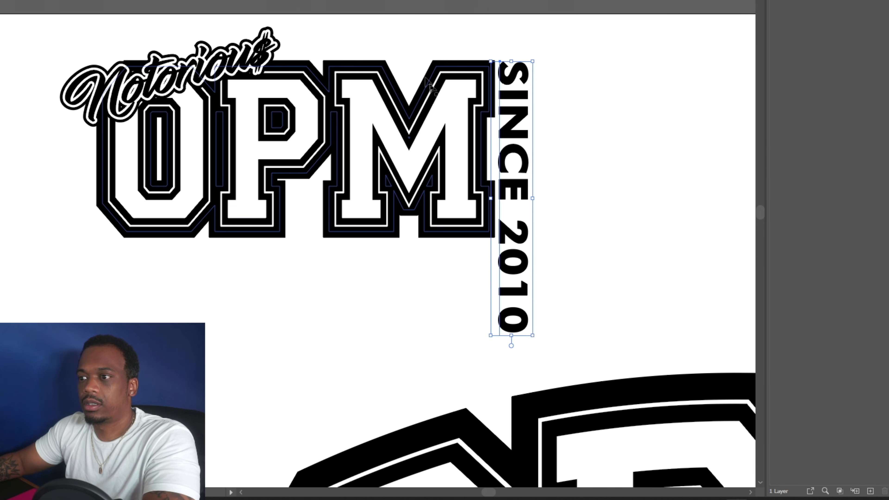
Scale the vertical SINCE 2010 text down and tighten its letter spacing alongside the M.
{"action": "left_click_drag", "start_coordinate": [532, 335], "coordinate": [521, 294]}
{"action": "key", "text": "alt+Left"}
{"action": "key", "text": "alt+Left"}
{"action": "key", "text": "alt+Left"}
{"action": "key", "text": "alt+Left"}
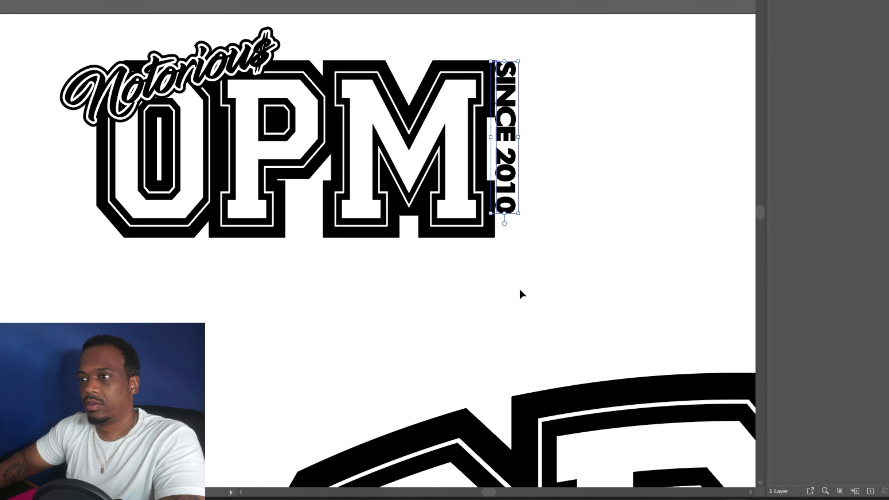
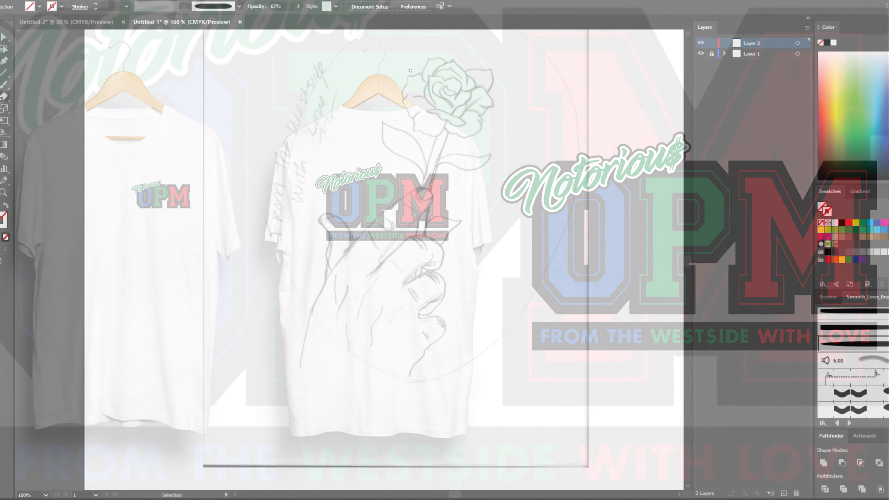
Trace the thumb's outline on the hand sketch with a tapered brush stroke.
{"action": "scroll", "coordinate": [335, 281], "scroll_direction": "up", "scroll_amount": 2}
{"action": "mouse_move", "coordinate": [322, 145]}
{"action": "left_mouse_down"}
{"action": "mouse_move", "coordinate": [371, 180]}
{"action": "mouse_move", "coordinate": [305, 159]}
{"action": "mouse_move", "coordinate": [325, 208]}
{"action": "mouse_move", "coordinate": [328, 262]}
{"action": "left_mouse_up"}
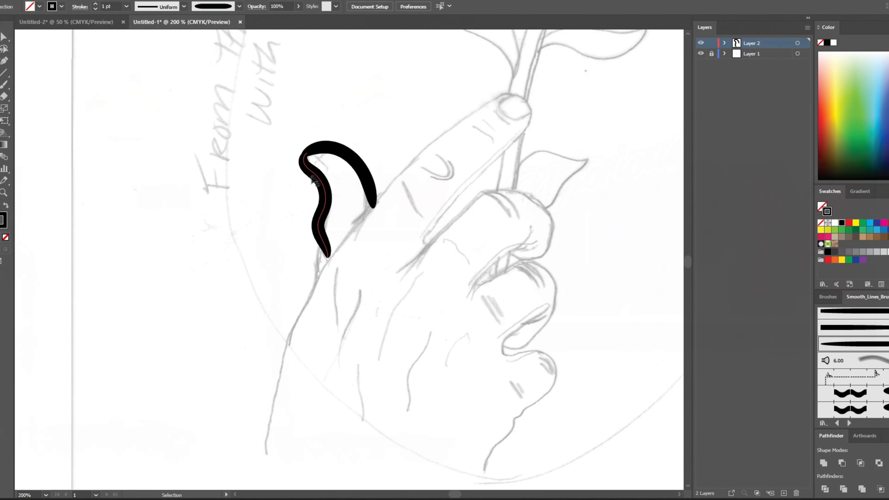
{"action": "left_click", "coordinate": [311, 177]}
{"action": "scroll", "coordinate": [299, 156], "scroll_direction": "up", "scroll_amount": 6}
{"action": "mouse_move", "coordinate": [363, 156]}
{"action": "left_mouse_down"}
{"action": "mouse_move", "coordinate": [331, 175]}
{"action": "mouse_move", "coordinate": [376, 139]}
{"action": "left_mouse_up"}
{"action": "left_click", "coordinate": [142, 221]}
{"action": "scroll", "coordinate": [141, 220], "scroll_direction": "down", "scroll_amount": 5}
{"action": "scroll", "coordinate": [128, 265], "scroll_direction": "up", "scroll_amount": 1}
{"action": "scroll", "coordinate": [129, 267], "scroll_direction": "down", "scroll_amount": 2}
Set the thumb outline's stroke weight to 0.5 pt.
{"action": "left_click_drag", "start_coordinate": [129, 266], "coordinate": [331, 207]}
{"action": "left_click", "coordinate": [126, 6]}
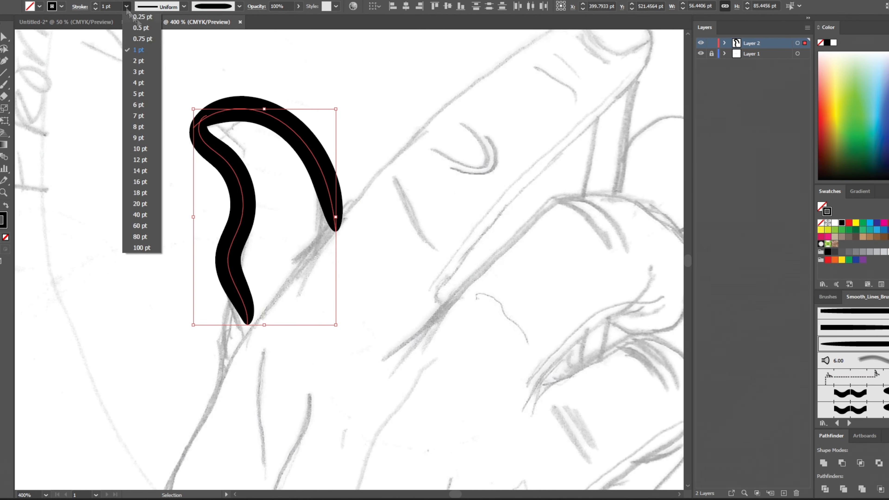
{"action": "left_click", "coordinate": [141, 28]}
{"action": "left_click", "coordinate": [141, 156]}
Reshape the anchor points at the thumb's tip and save the document as Design 2 - From The WestSide With Love.ai.
{"action": "scroll", "coordinate": [149, 147], "scroll_direction": "up", "scroll_amount": 3}
{"action": "left_click", "coordinate": [328, 150]}
{"action": "left_click", "coordinate": [4, 37]}
{"action": "left_click", "coordinate": [337, 54]}
{"action": "mouse_move", "coordinate": [280, 90]}
{"action": "left_mouse_down"}
{"action": "mouse_move", "coordinate": [302, 63]}
{"action": "mouse_move", "coordinate": [292, 72]}
{"action": "mouse_move", "coordinate": [298, 49]}
{"action": "mouse_move", "coordinate": [280, 52]}
{"action": "left_mouse_up"}
{"action": "scroll", "coordinate": [237, 76], "scroll_direction": "down", "scroll_amount": 2}
{"action": "left_click", "coordinate": [289, 46]}
{"action": "left_click", "coordinate": [297, 57]}
{"action": "left_click", "coordinate": [123, 193]}
{"action": "scroll", "coordinate": [121, 194], "scroll_direction": "down", "scroll_amount": 4}
{"action": "scroll", "coordinate": [105, 292], "scroll_direction": "up", "scroll_amount": 1}
{"action": "scroll", "coordinate": [80, 293], "scroll_direction": "down", "scroll_amount": 1}
{"action": "left_click", "coordinate": [11, 1]}
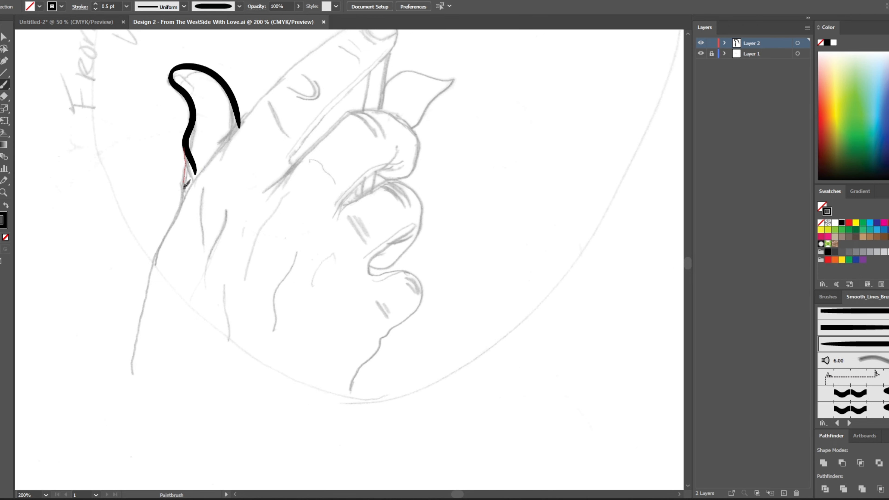
Trace the index fingertip and the finger's lower edge with a single Paintbrush stroke.
{"action": "left_click_drag", "start_coordinate": [184, 188], "coordinate": [183, 193]}
{"action": "key", "text": "ctrl+z"}
{"action": "scroll", "coordinate": [180, 318], "scroll_direction": "down", "scroll_amount": 1}
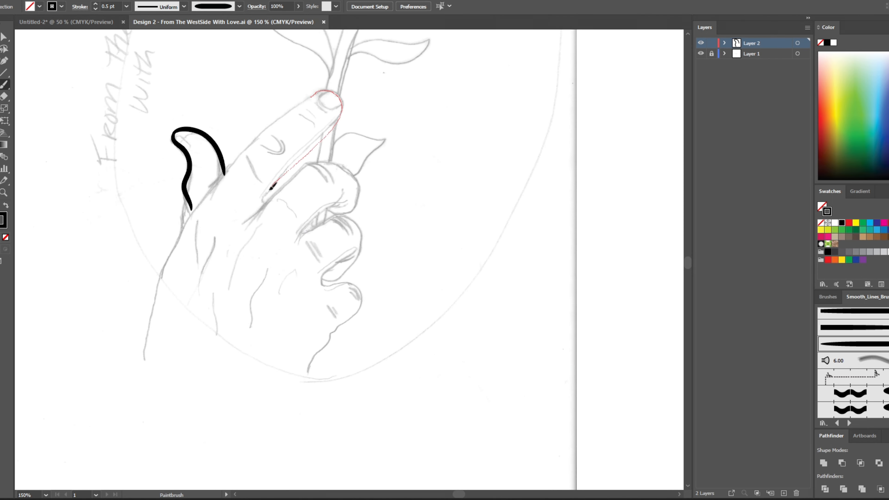
{"action": "left_click_drag", "start_coordinate": [274, 184], "coordinate": [259, 202]}
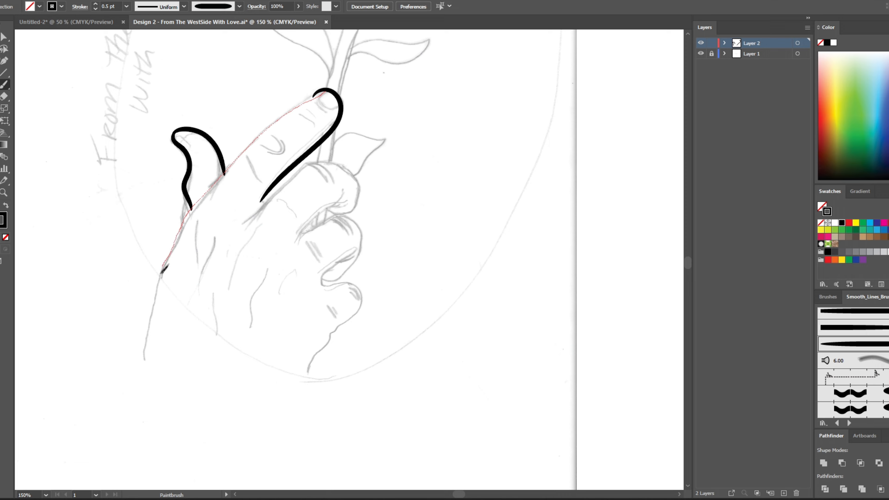
Trace the outline from the index fingertip along its upper edge and the back of the hand to the wrist.
{"action": "left_click_drag", "start_coordinate": [141, 359], "coordinate": [141, 360]}
{"action": "key", "text": "ctrl+z"}
{"action": "double_click", "coordinate": [4, 84]}
{"action": "left_click", "coordinate": [881, 395]}
{"action": "left_click_drag", "start_coordinate": [141, 345], "coordinate": [142, 359]}
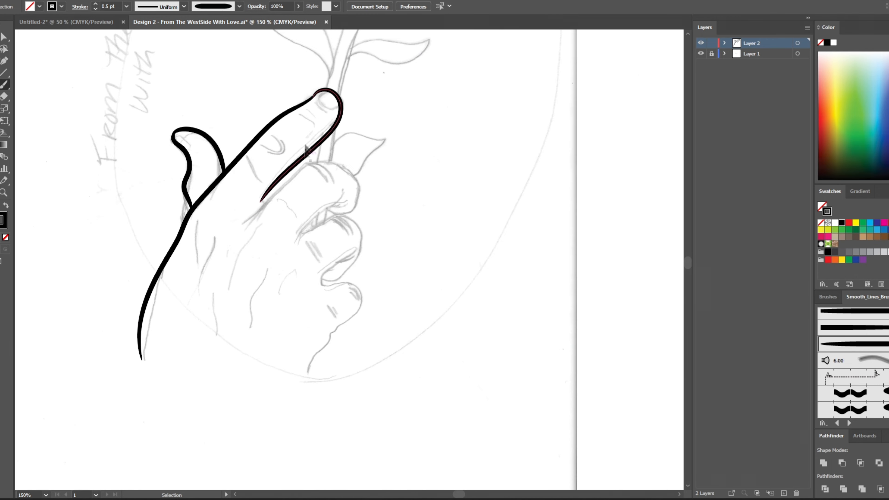
{"action": "scroll", "coordinate": [336, 95], "scroll_direction": "up", "scroll_amount": 4}
{"action": "left_click_drag", "start_coordinate": [373, 158], "coordinate": [400, 142]}
{"action": "key", "text": "v"}
{"action": "left_click", "coordinate": [345, 156]}
{"action": "left_click", "coordinate": [127, 6]}
{"action": "left_click", "coordinate": [137, 20]}
{"action": "scroll", "coordinate": [407, 189], "scroll_direction": "down", "scroll_amount": 2}
{"action": "key", "text": "Delete"}
Adjust the anchor points and handles where the two outline strokes meet at the index fingertip.
{"action": "left_click", "coordinate": [5, 37]}
{"action": "scroll", "coordinate": [387, 145], "scroll_direction": "up", "scroll_amount": 3}
{"action": "left_click", "coordinate": [310, 131]}
{"action": "left_click", "coordinate": [292, 156]}
{"action": "left_click_drag", "start_coordinate": [303, 125], "coordinate": [319, 134]}
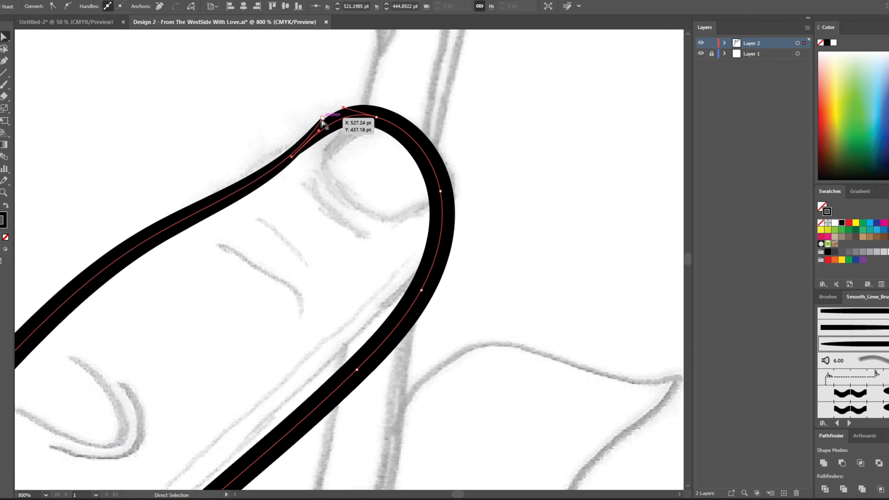
{"action": "left_click", "coordinate": [323, 118]}
{"action": "left_click_drag", "start_coordinate": [285, 176], "coordinate": [278, 175]}
{"action": "left_click_drag", "start_coordinate": [323, 118], "coordinate": [349, 110]}
{"action": "left_click_drag", "start_coordinate": [292, 158], "coordinate": [283, 150]}
{"action": "scroll", "coordinate": [280, 195], "scroll_direction": "down", "scroll_amount": 5}
{"action": "left_click", "coordinate": [305, 317]}
{"action": "scroll", "coordinate": [306, 317], "scroll_direction": "down", "scroll_amount": 1}
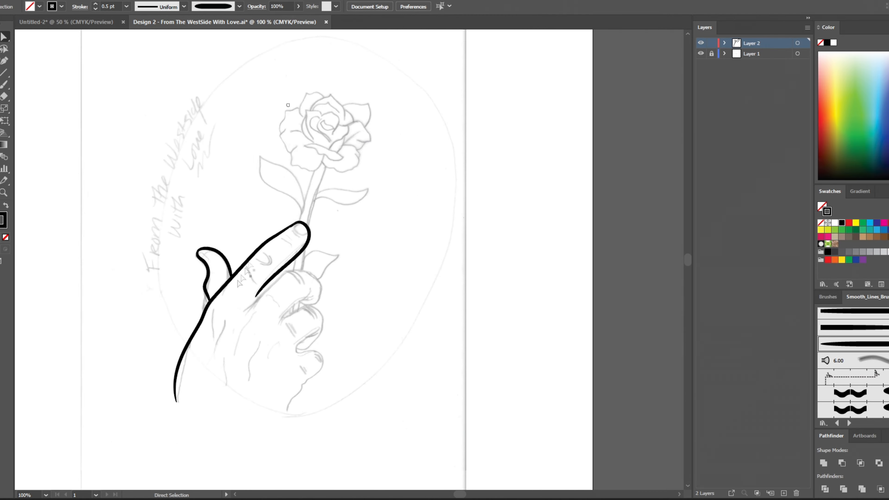
Smooth the curve of the index finger's upper edge by repositioning its anchors and handles.
{"action": "scroll", "coordinate": [282, 233], "scroll_direction": "up", "scroll_amount": 7}
{"action": "left_click", "coordinate": [373, 171]}
{"action": "left_click", "coordinate": [372, 177]}
{"action": "left_click_drag", "start_coordinate": [411, 139], "coordinate": [408, 136]}
{"action": "left_click_drag", "start_coordinate": [372, 178], "coordinate": [351, 178]}
{"action": "left_click_drag", "start_coordinate": [389, 138], "coordinate": [356, 167]}
{"action": "left_click", "coordinate": [484, 246]}
{"action": "scroll", "coordinate": [484, 247], "scroll_direction": "down", "scroll_amount": 7}
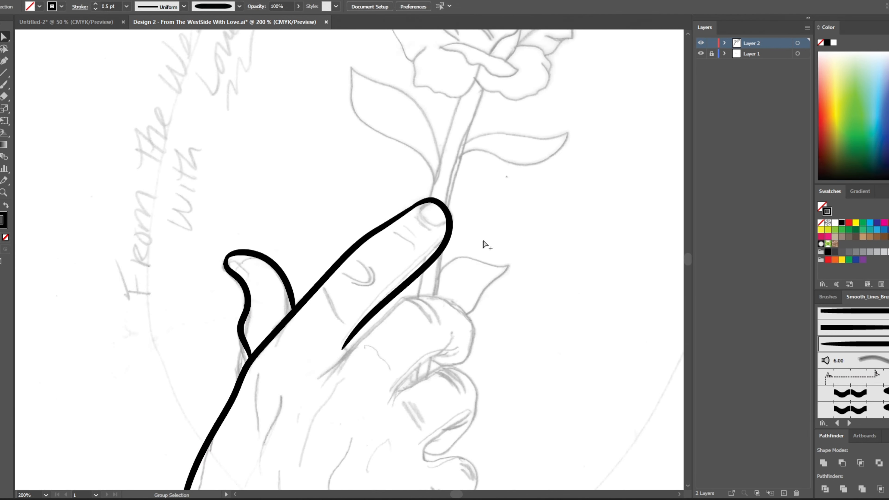
Trace the folded middle finger's outline with the Paintbrush.
{"action": "scroll", "coordinate": [490, 250], "scroll_direction": "up", "scroll_amount": 3}
{"action": "key", "text": "b"}
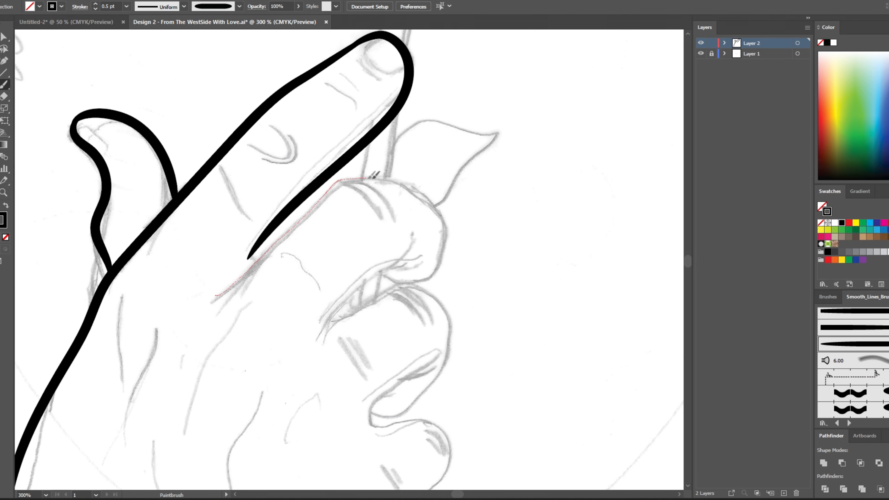
{"action": "left_click_drag", "start_coordinate": [435, 275], "coordinate": [377, 276]}
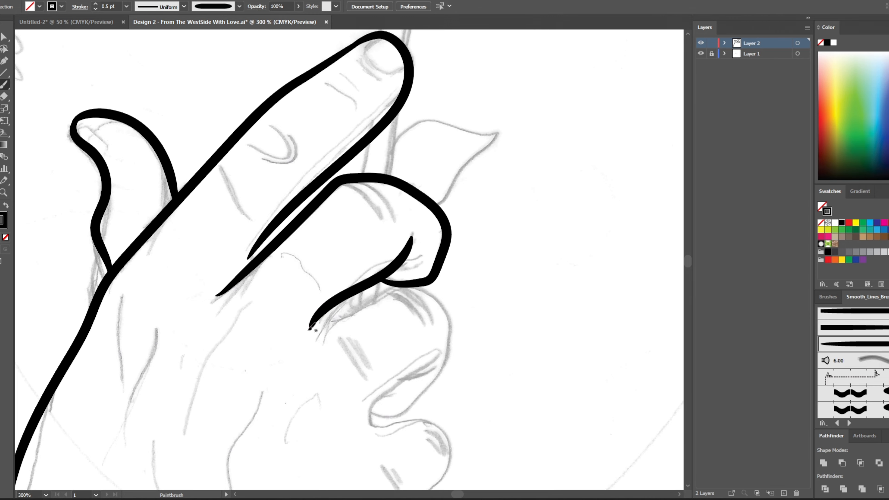
Redraw the thick crease line beneath the folded middle finger and remove the finger's outline stroke.
{"action": "left_click_drag", "start_coordinate": [319, 328], "coordinate": [318, 330]}
{"action": "key", "text": "ctrl+z"}
{"action": "left_click_drag", "start_coordinate": [411, 245], "coordinate": [319, 329]}
{"action": "scroll", "coordinate": [317, 341], "scroll_direction": "down", "scroll_amount": 4}
{"action": "key", "text": "ctrl+z"}
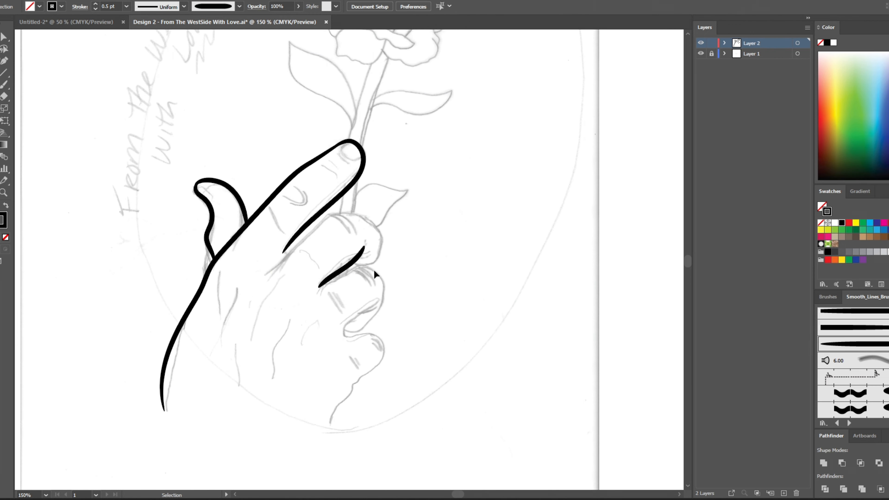
Retrace the folded middle finger's outline around to its underside and check the linework with the sketch layer hidden.
{"action": "scroll", "coordinate": [369, 264], "scroll_direction": "up", "scroll_amount": 2}
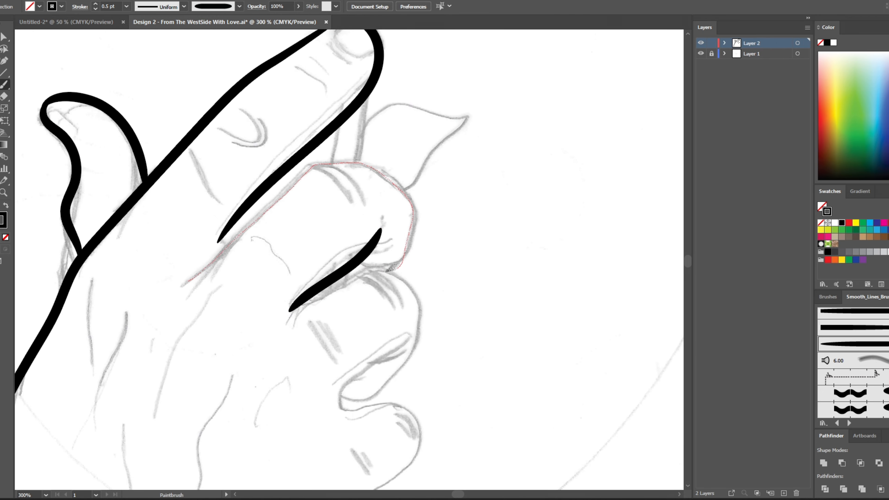
{"action": "left_click_drag", "start_coordinate": [399, 267], "coordinate": [351, 270]}
{"action": "scroll", "coordinate": [526, 265], "scroll_direction": "down", "scroll_amount": 3}
{"action": "left_click", "coordinate": [701, 53]}
{"action": "left_click", "coordinate": [701, 53]}
{"action": "scroll", "coordinate": [480, 330], "scroll_direction": "up", "scroll_amount": 3}
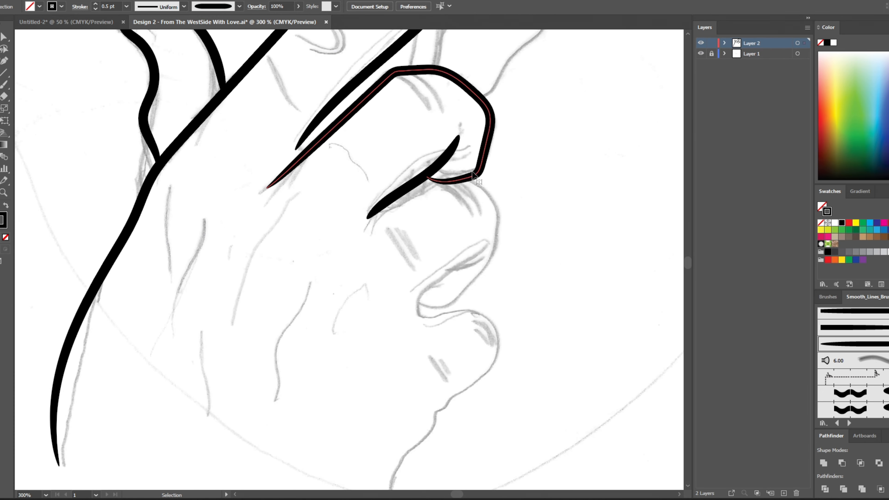
Try several line brushes on the folded middle finger's outline and apply one with tapered ends.
{"action": "left_click", "coordinate": [475, 178]}
{"action": "scroll", "coordinate": [883, 342], "scroll_direction": "up", "scroll_amount": 2}
{"action": "left_click", "coordinate": [882, 341]}
{"action": "left_click", "coordinate": [515, 342]}
{"action": "left_click", "coordinate": [455, 183]}
{"action": "left_click", "coordinate": [402, 196]}
{"action": "left_click", "coordinate": [469, 177]}
{"action": "scroll", "coordinate": [880, 343], "scroll_direction": "up", "scroll_amount": 2}
{"action": "left_click", "coordinate": [876, 322]}
{"action": "scroll", "coordinate": [879, 351], "scroll_direction": "up", "scroll_amount": 3}
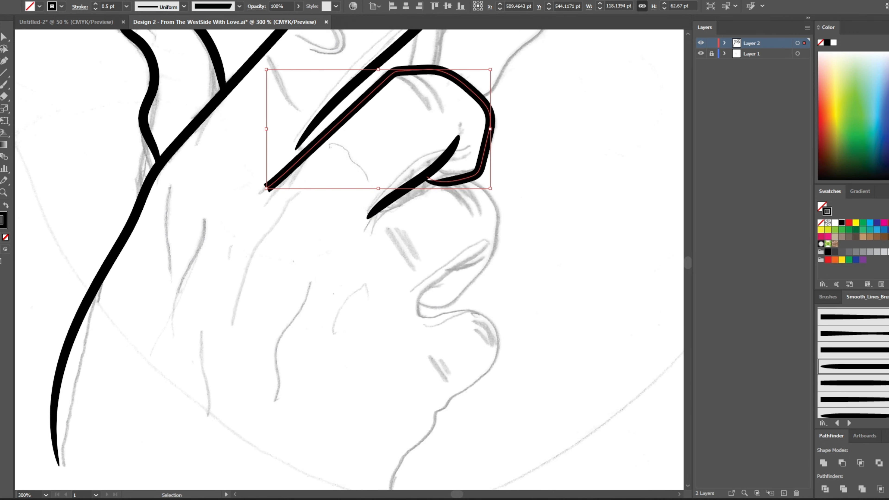
{"action": "left_click", "coordinate": [875, 367]}
{"action": "left_click", "coordinate": [451, 196]}
{"action": "scroll", "coordinate": [376, 230], "scroll_direction": "down", "scroll_amount": 2}
{"action": "scroll", "coordinate": [328, 180], "scroll_direction": "up", "scroll_amount": 5}
Set the brush stroke weight to 0.25 pt and draw two crease lines on the folded middle finger's knuckle.
{"action": "key", "text": "a"}
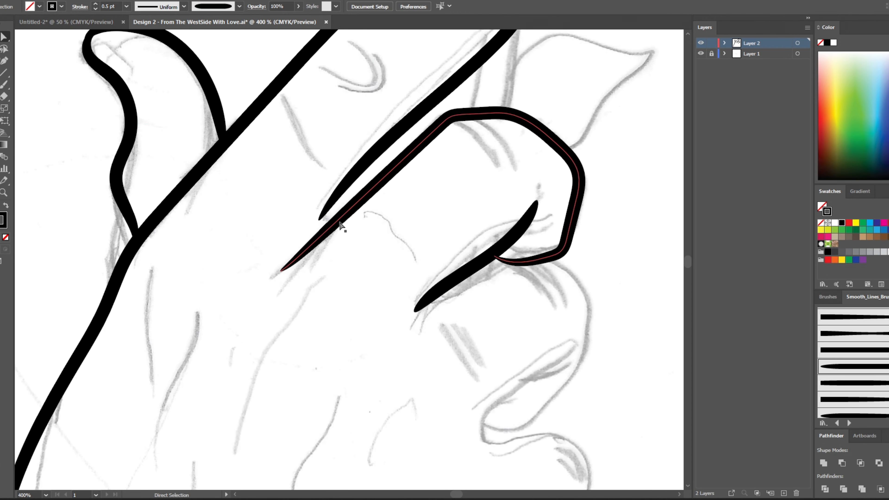
{"action": "left_click", "coordinate": [342, 219]}
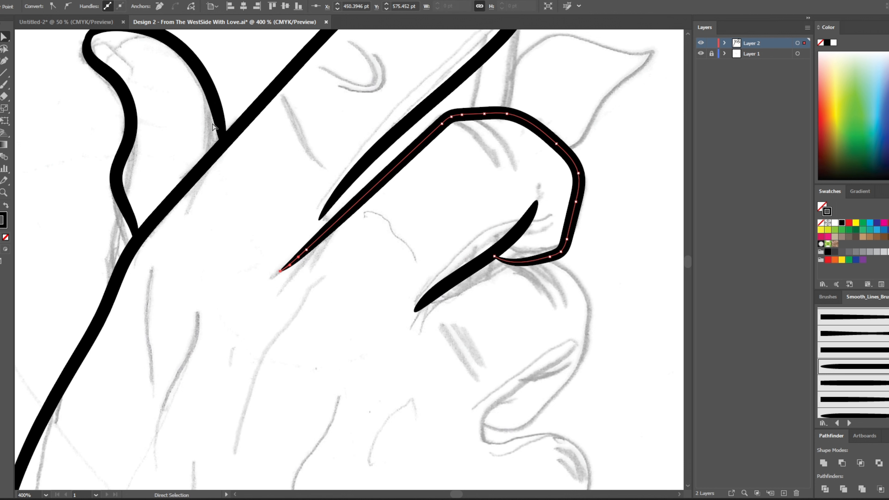
{"action": "key", "text": "b"}
{"action": "mouse_move", "coordinate": [494, 149]}
{"action": "left_mouse_down"}
{"action": "mouse_move", "coordinate": [456, 124]}
{"action": "mouse_move", "coordinate": [498, 163]}
{"action": "mouse_move", "coordinate": [517, 154]}
{"action": "mouse_move", "coordinate": [462, 125]}
{"action": "mouse_move", "coordinate": [499, 166]}
{"action": "mouse_move", "coordinate": [478, 120]}
{"action": "mouse_move", "coordinate": [518, 165]}
{"action": "left_mouse_up"}
{"action": "key", "text": "ctrl+shift+a"}
{"action": "left_click", "coordinate": [3, 96]}
{"action": "key", "text": "ctrl+z"}
{"action": "key", "text": "ctrl+z"}
{"action": "left_click", "coordinate": [127, 7]}
{"action": "left_click", "coordinate": [140, 17]}
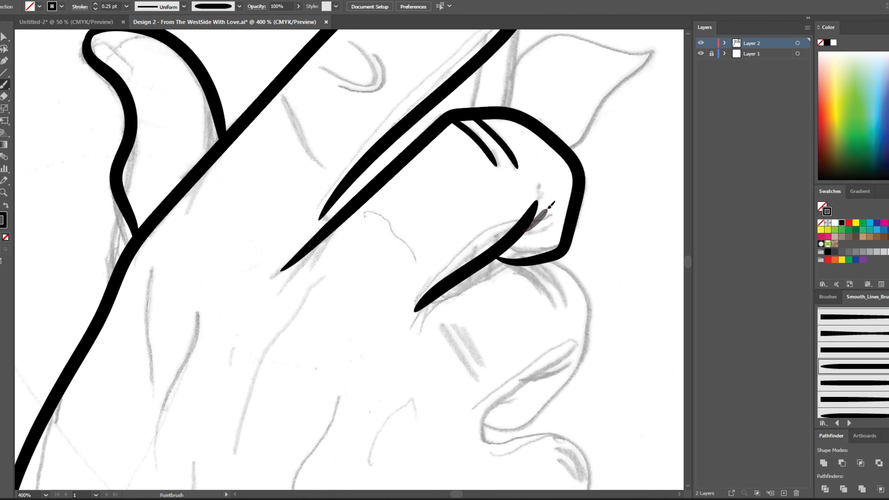
Add a short line branching off the crease below the folded middle finger and adjust its position.
{"action": "scroll", "coordinate": [570, 234], "scroll_direction": "up", "scroll_amount": 3}
{"action": "key", "text": "v"}
{"action": "left_click", "coordinate": [471, 197]}
{"action": "left_click_drag", "start_coordinate": [505, 159], "coordinate": [510, 162]}
{"action": "scroll", "coordinate": [417, 322], "scroll_direction": "down", "scroll_amount": 5}
{"action": "left_click", "coordinate": [258, 367]}
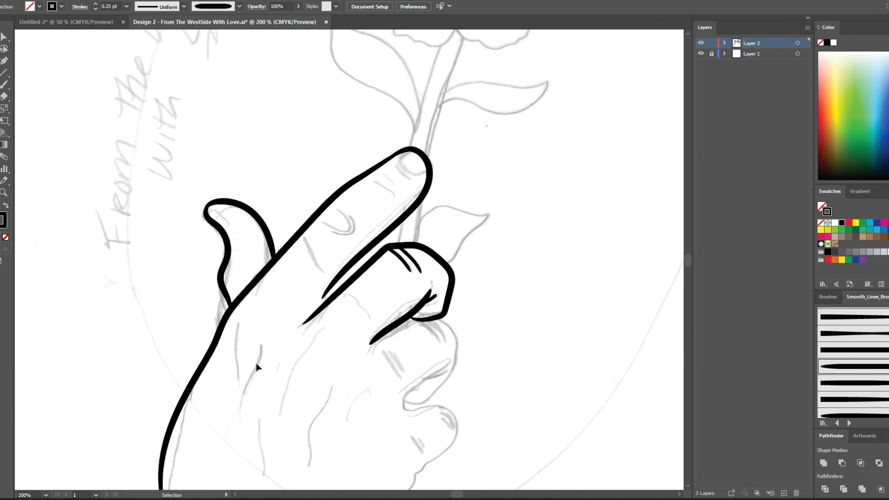
Apply a uniform, blunt-ended line brush to the folded middle finger's outline.
{"action": "scroll", "coordinate": [403, 401], "scroll_direction": "up", "scroll_amount": 2}
{"action": "left_click", "coordinate": [435, 244]}
{"action": "scroll", "coordinate": [854, 351], "scroll_direction": "down", "scroll_amount": 3}
{"action": "left_click", "coordinate": [854, 335]}
{"action": "left_click", "coordinate": [587, 350]}
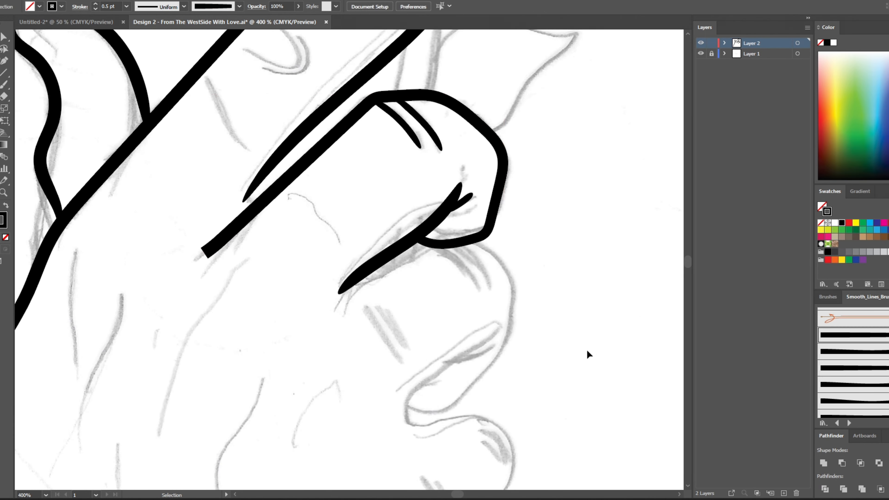
Try further line brushes on the folded middle finger's outline and apply one that tapers at both ends.
{"action": "left_click", "coordinate": [435, 245]}
{"action": "scroll", "coordinate": [870, 360], "scroll_direction": "down", "scroll_amount": 2}
{"action": "left_click", "coordinate": [869, 337]}
{"action": "left_click", "coordinate": [883, 355]}
{"action": "scroll", "coordinate": [883, 364], "scroll_direction": "down", "scroll_amount": 3}
{"action": "left_click", "coordinate": [871, 396]}
{"action": "scroll", "coordinate": [233, 377], "scroll_direction": "down", "scroll_amount": 2}
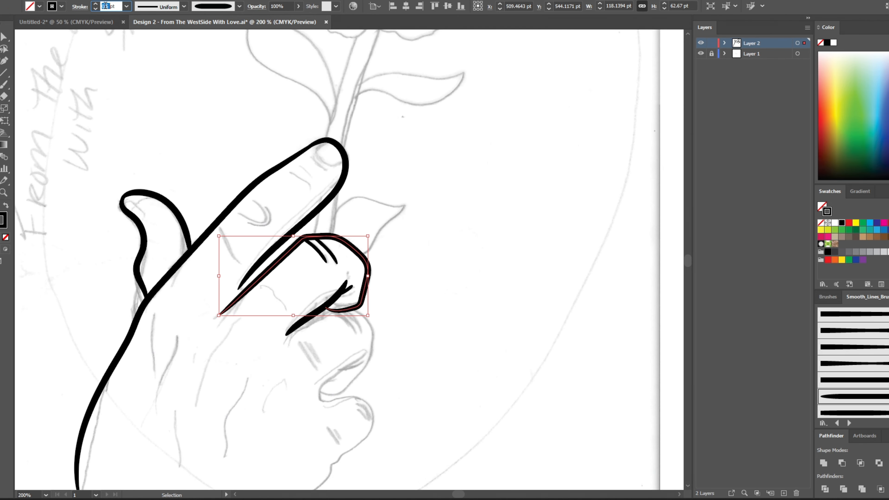
{"action": "scroll", "coordinate": [879, 369], "scroll_direction": "down", "scroll_amount": 2}
{"action": "scroll", "coordinate": [880, 369], "scroll_direction": "down", "scroll_amount": 5}
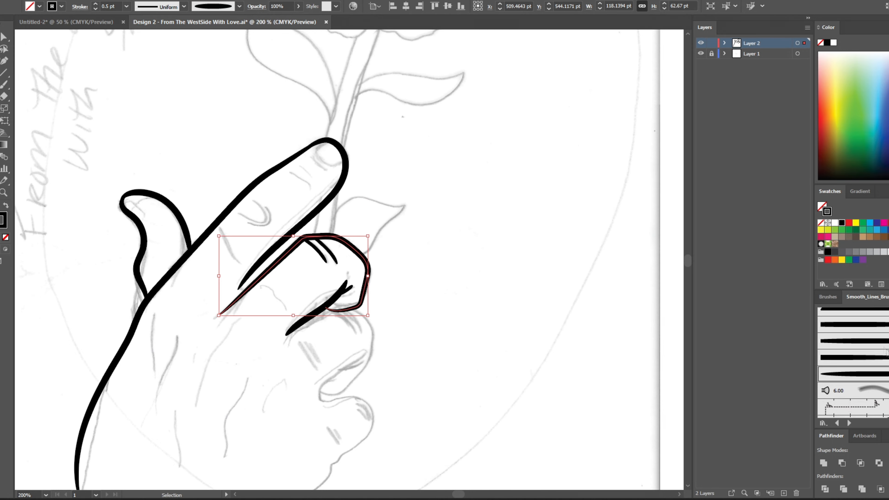
{"action": "scroll", "coordinate": [880, 364], "scroll_direction": "up", "scroll_amount": 2}
{"action": "left_click", "coordinate": [883, 353]}
{"action": "left_click", "coordinate": [883, 321]}
{"action": "left_click", "coordinate": [883, 336]}
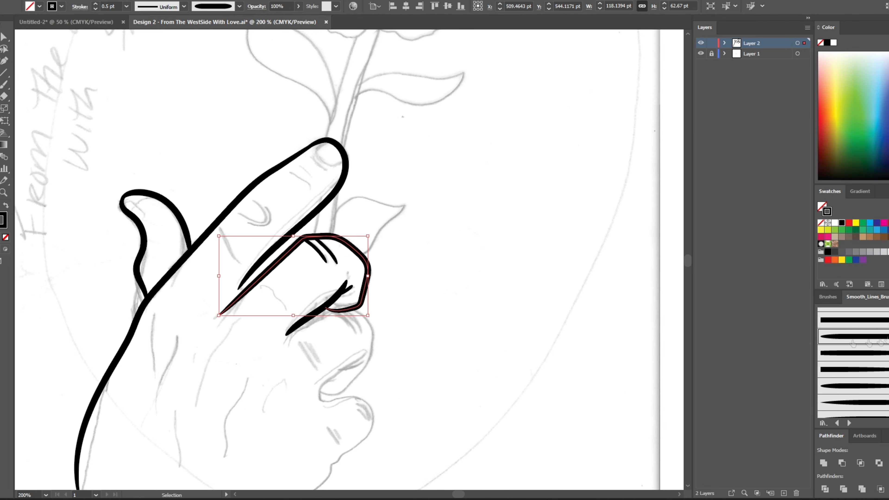
{"action": "left_click", "coordinate": [465, 342]}
Draw a wavy crease at the base of the folded middle finger and set its stroke weight to 0.25 pt.
{"action": "scroll", "coordinate": [464, 342], "scroll_direction": "down", "scroll_amount": 1}
{"action": "scroll", "coordinate": [284, 309], "scroll_direction": "up", "scroll_amount": 3}
{"action": "left_click", "coordinate": [301, 258]}
{"action": "left_click_drag", "start_coordinate": [400, 254], "coordinate": [402, 274]}
{"action": "left_click", "coordinate": [274, 389]}
{"action": "scroll", "coordinate": [274, 388], "scroll_direction": "down", "scroll_amount": 2}
{"action": "scroll", "coordinate": [312, 374], "scroll_direction": "up", "scroll_amount": 2}
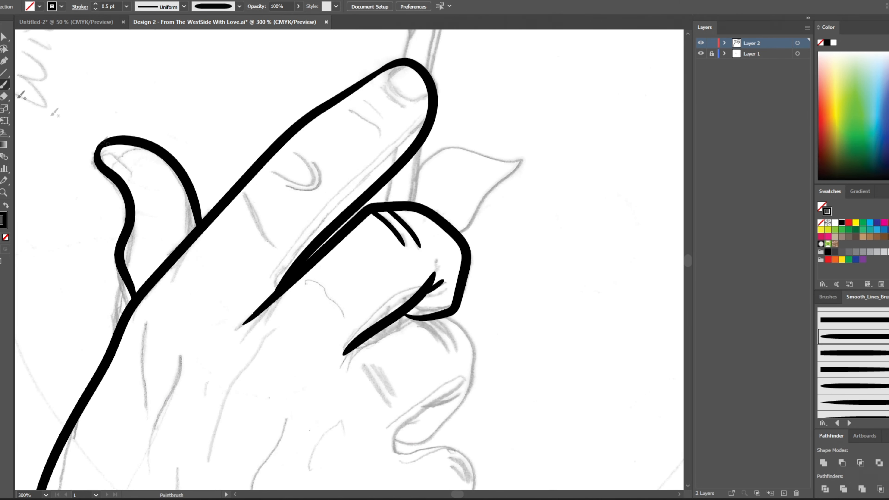
{"action": "left_click_drag", "start_coordinate": [303, 320], "coordinate": [330, 340]}
{"action": "left_click", "coordinate": [323, 275]}
{"action": "left_click", "coordinate": [126, 6]}
{"action": "left_click", "coordinate": [138, 17]}
{"action": "left_click", "coordinate": [234, 323]}
Draw 0.25 pt crease lines on the index finger: one near its base and two short ones below the fingertip.
{"action": "scroll", "coordinate": [229, 341], "scroll_direction": "down", "scroll_amount": 2}
{"action": "scroll", "coordinate": [228, 342], "scroll_direction": "down", "scroll_amount": 2}
{"action": "key", "text": "b"}
{"action": "scroll", "coordinate": [269, 166], "scroll_direction": "up", "scroll_amount": 1}
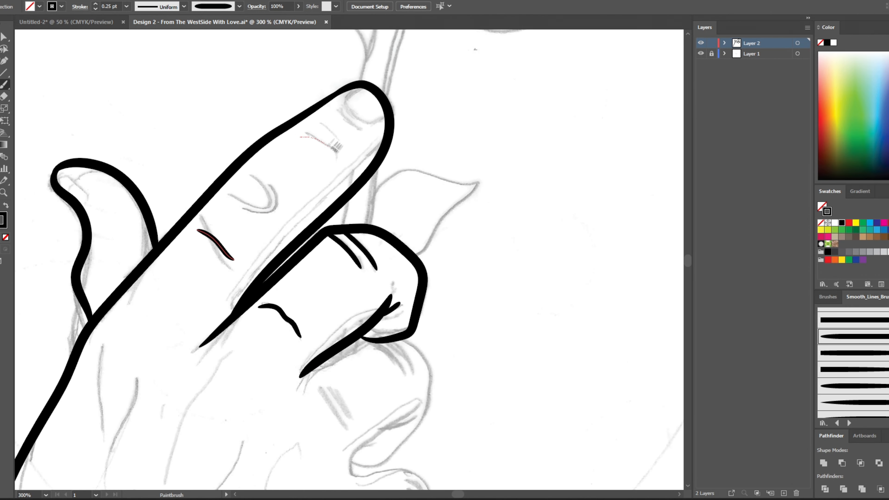
{"action": "left_click_drag", "start_coordinate": [318, 125], "coordinate": [345, 147]}
Trace the index finger's nail inside the fingertip and shift its path slightly upward.
{"action": "scroll", "coordinate": [327, 175], "scroll_direction": "up", "scroll_amount": 2}
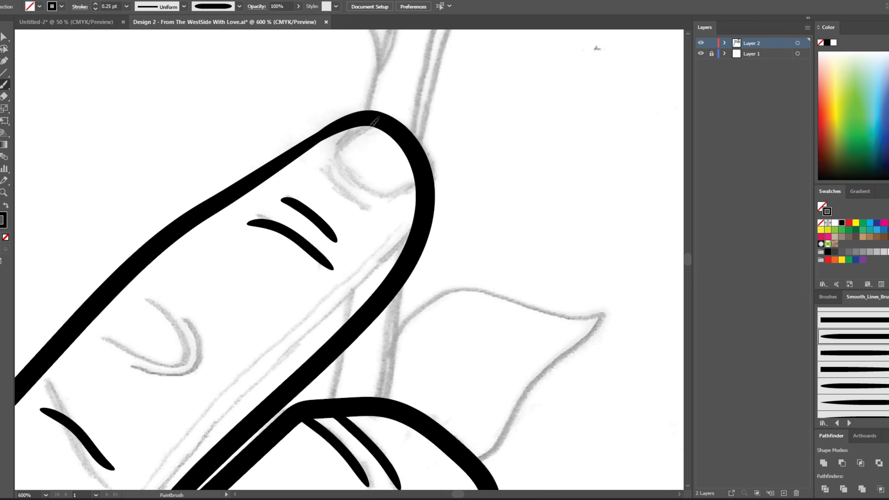
{"action": "left_click_drag", "start_coordinate": [422, 170], "coordinate": [422, 171]}
{"action": "key", "text": "v"}
{"action": "left_click_drag", "start_coordinate": [360, 188], "coordinate": [359, 178]}
{"action": "left_click", "coordinate": [545, 191]}
{"action": "scroll", "coordinate": [544, 191], "scroll_direction": "down", "scroll_amount": 3}
{"action": "scroll", "coordinate": [562, 329], "scroll_direction": "down", "scroll_amount": 1}
{"action": "scroll", "coordinate": [502, 155], "scroll_direction": "up", "scroll_amount": 2}
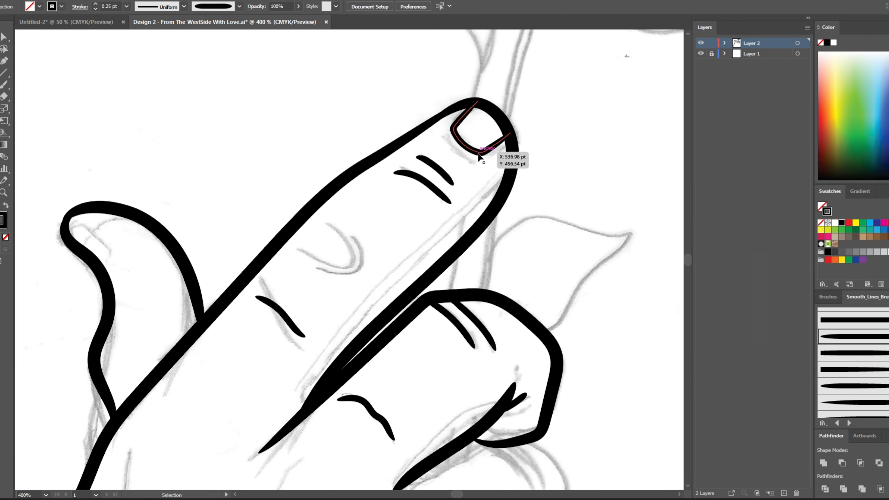
Set the stroke weight of the index finger's nail outline to 0.35 pt.
{"action": "left_click", "coordinate": [503, 144]}
{"action": "left_click", "coordinate": [205, 108]}
{"action": "left_click", "coordinate": [504, 144]}
{"action": "left_click_drag", "start_coordinate": [119, 6], "coordinate": [100, 7]}
{"action": "type", "text": "0.35"}
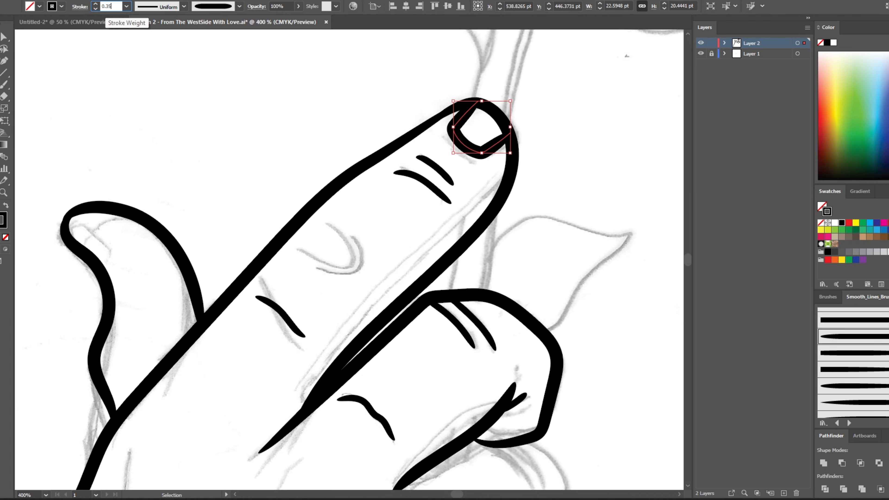
{"action": "key", "text": "Return"}
{"action": "left_click", "coordinate": [151, 82]}
Draw a hooked crease at the index finger's middle joint with a 0.25 pt stroke and preview the line work without the sketch.
{"action": "scroll", "coordinate": [151, 81], "scroll_direction": "down", "scroll_amount": 4}
{"action": "scroll", "coordinate": [59, 228], "scroll_direction": "up", "scroll_amount": 1}
{"action": "left_click", "coordinate": [4, 85]}
{"action": "scroll", "coordinate": [265, 77], "scroll_direction": "up", "scroll_amount": 3}
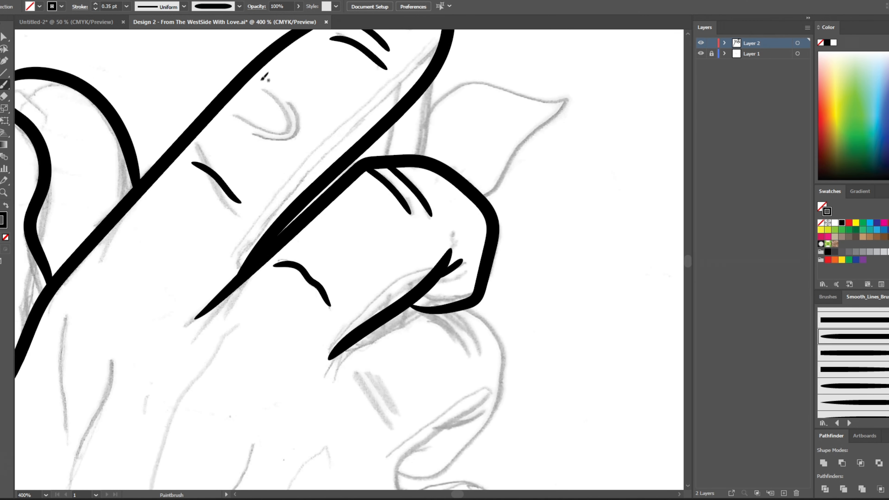
{"action": "left_click_drag", "start_coordinate": [283, 131], "coordinate": [239, 121]}
{"action": "key", "text": "ctrl+z"}
{"action": "key", "text": "v"}
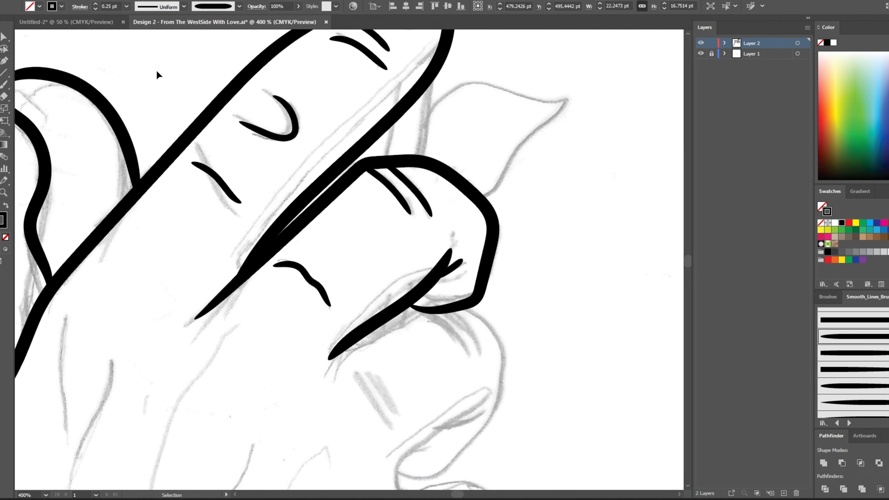
{"action": "left_click", "coordinate": [157, 72]}
{"action": "scroll", "coordinate": [158, 73], "scroll_direction": "down", "scroll_amount": 2}
{"action": "left_click", "coordinate": [701, 53]}
{"action": "scroll", "coordinate": [535, 190], "scroll_direction": "down", "scroll_amount": 2}
{"action": "left_click", "coordinate": [701, 53]}
{"action": "scroll", "coordinate": [480, 244], "scroll_direction": "up", "scroll_amount": 2}
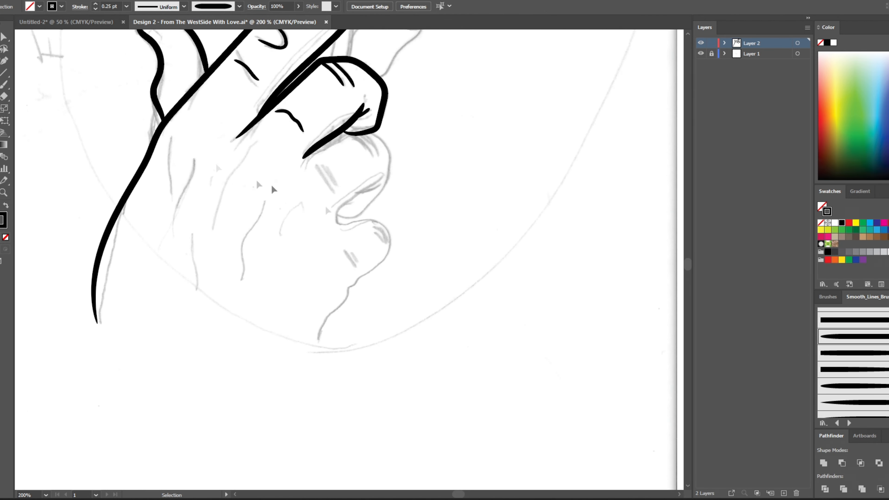
Trace the folded ring finger's outline, try a 1 pt stroke weight on it and change it to 0.5 pt.
{"action": "key", "text": "b"}
{"action": "scroll", "coordinate": [308, 155], "scroll_direction": "up", "scroll_amount": 1}
{"action": "left_click_drag", "start_coordinate": [376, 217], "coordinate": [311, 242]}
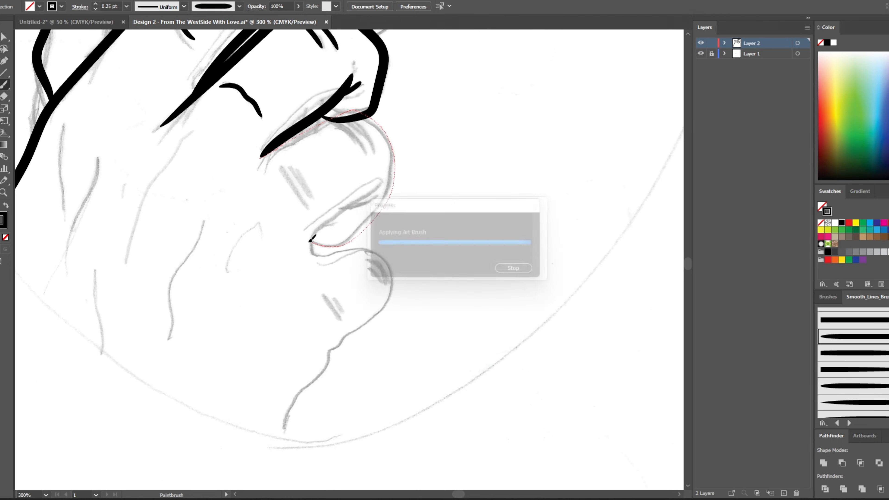
{"action": "key", "text": "v"}
{"action": "left_click", "coordinate": [126, 6]}
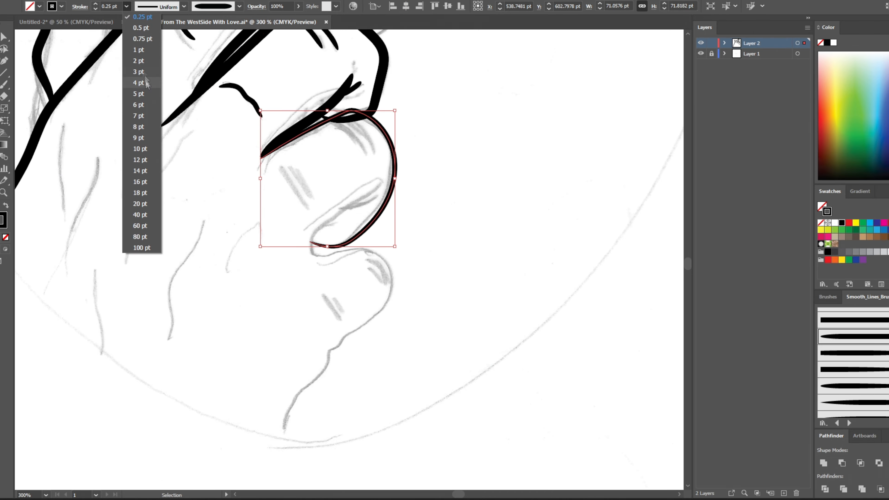
{"action": "left_click", "coordinate": [134, 51]}
{"action": "left_click", "coordinate": [152, 197]}
{"action": "scroll", "coordinate": [150, 198], "scroll_direction": "down", "scroll_amount": 2}
{"action": "left_click", "coordinate": [262, 132]}
{"action": "left_click", "coordinate": [268, 160]}
{"action": "left_click", "coordinate": [126, 6]}
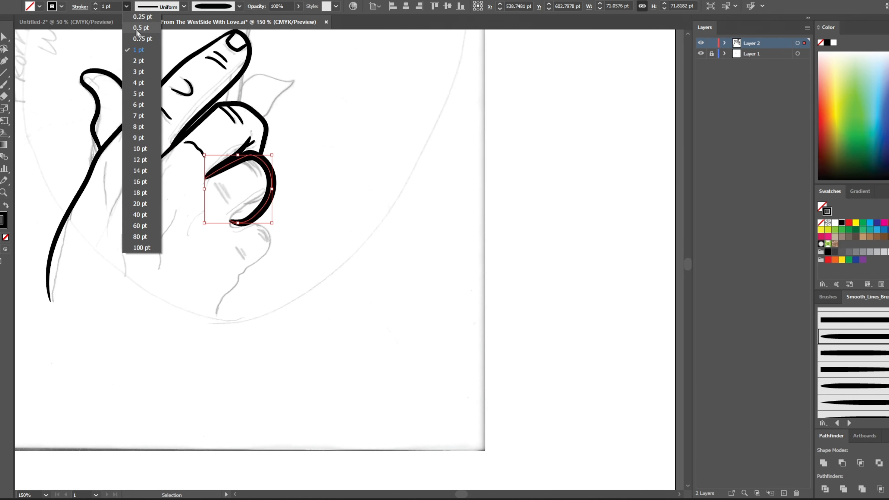
{"action": "left_click", "coordinate": [135, 29]}
{"action": "left_click", "coordinate": [236, 239]}
Draw the curved inner line of the ring finger's tip and set its stroke weight to 0.25 pt.
{"action": "scroll", "coordinate": [229, 239], "scroll_direction": "up", "scroll_amount": 2}
{"action": "key", "text": "b"}
{"action": "scroll", "coordinate": [217, 217], "scroll_direction": "up", "scroll_amount": 1}
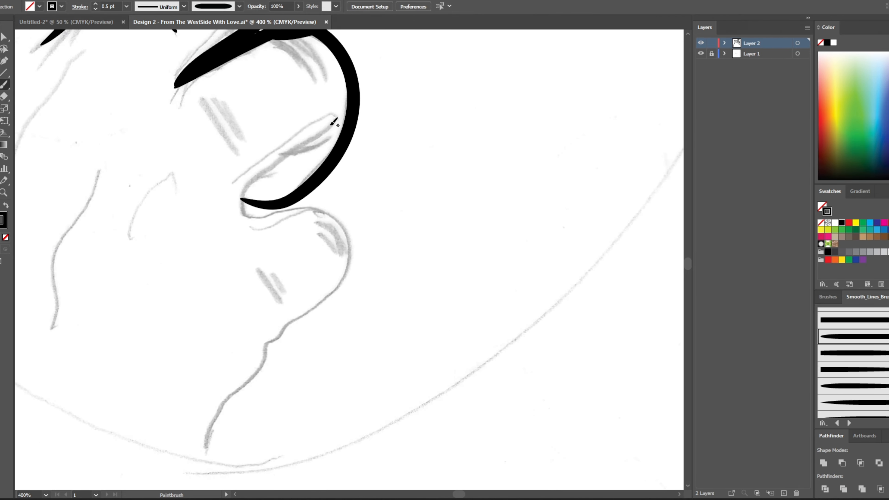
{"action": "left_click_drag", "start_coordinate": [253, 183], "coordinate": [247, 222]}
{"action": "left_click_drag", "start_coordinate": [321, 151], "coordinate": [323, 148]}
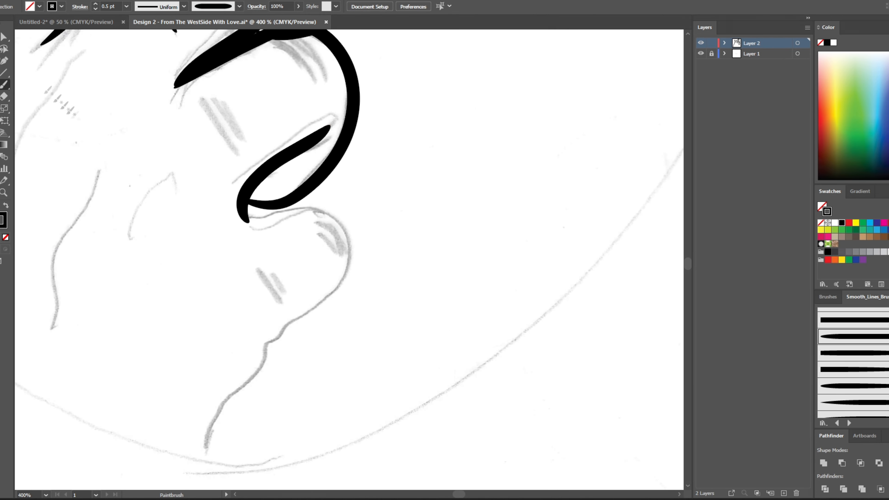
{"action": "key", "text": "v"}
{"action": "scroll", "coordinate": [427, 172], "scroll_direction": "down", "scroll_amount": 2}
{"action": "left_click", "coordinate": [350, 169]}
{"action": "left_click", "coordinate": [357, 175]}
{"action": "left_click", "coordinate": [349, 168]}
{"action": "left_click", "coordinate": [126, 6]}
{"action": "left_click", "coordinate": [134, 20]}
Delete the ring finger's outline, redraw it along the sketch at 0.5 pt and preview the hand without the sketch.
{"action": "left_click", "coordinate": [379, 169]}
{"action": "key", "text": "Delete"}
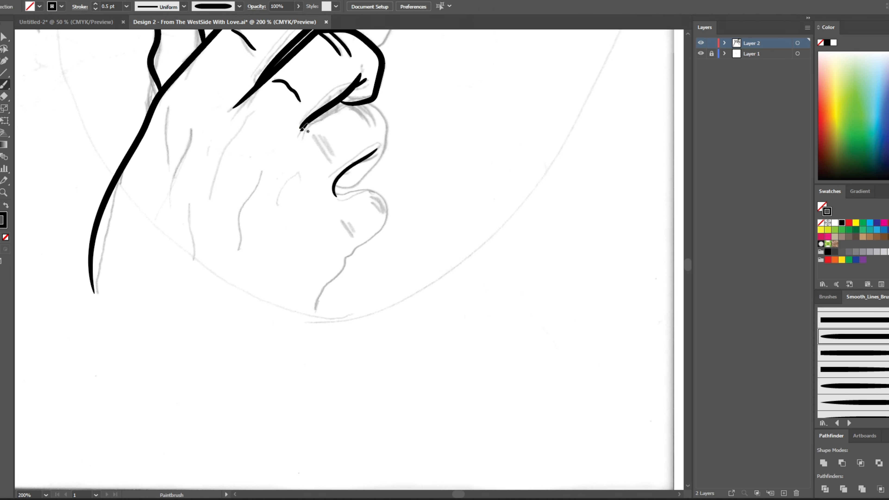
{"action": "left_click_drag", "start_coordinate": [335, 186], "coordinate": [336, 190]}
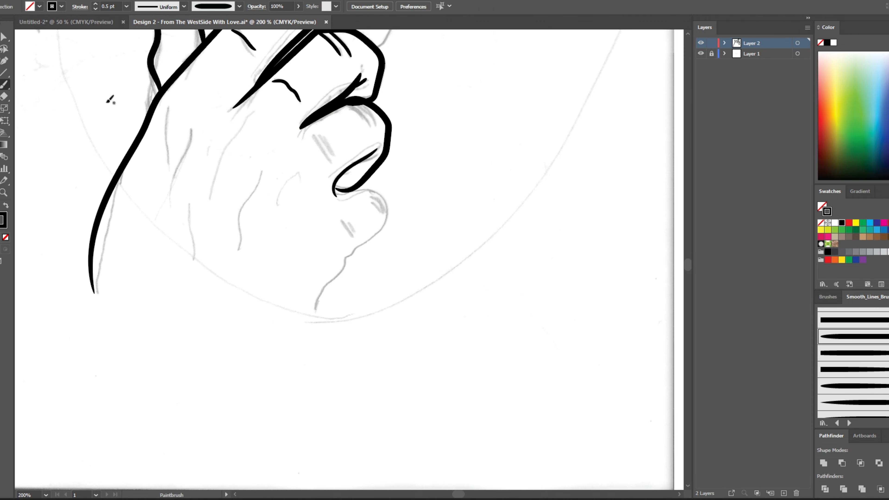
{"action": "left_click", "coordinate": [4, 37]}
{"action": "left_click", "coordinate": [359, 180]}
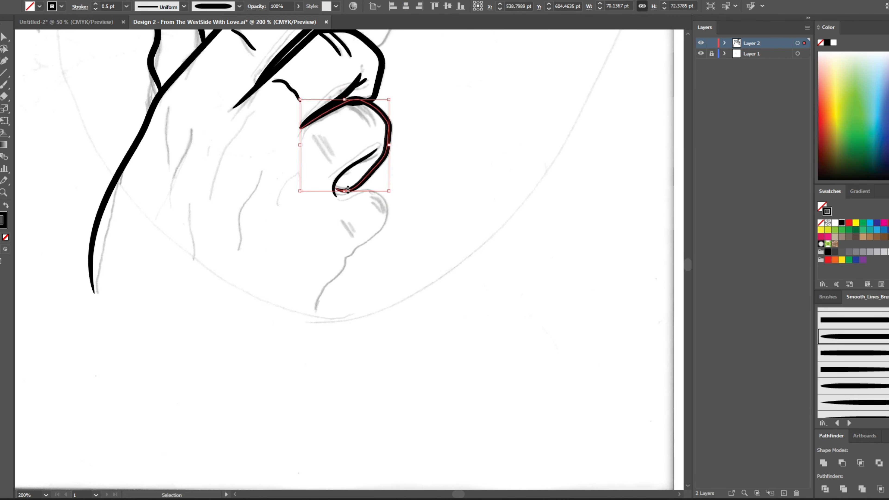
{"action": "left_click", "coordinate": [443, 240]}
{"action": "scroll", "coordinate": [426, 225], "scroll_direction": "down", "scroll_amount": 2}
{"action": "left_click", "coordinate": [701, 53]}
{"action": "left_click", "coordinate": [701, 53]}
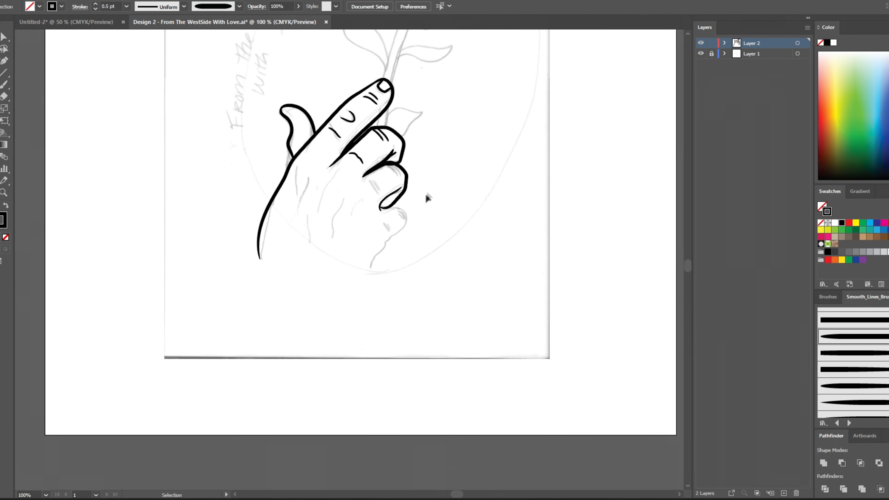
Draw three tendon lines on the back of the hand and two creases on the ring finger, with the creases at 0.25 pt.
{"action": "scroll", "coordinate": [365, 241], "scroll_direction": "up", "scroll_amount": 1}
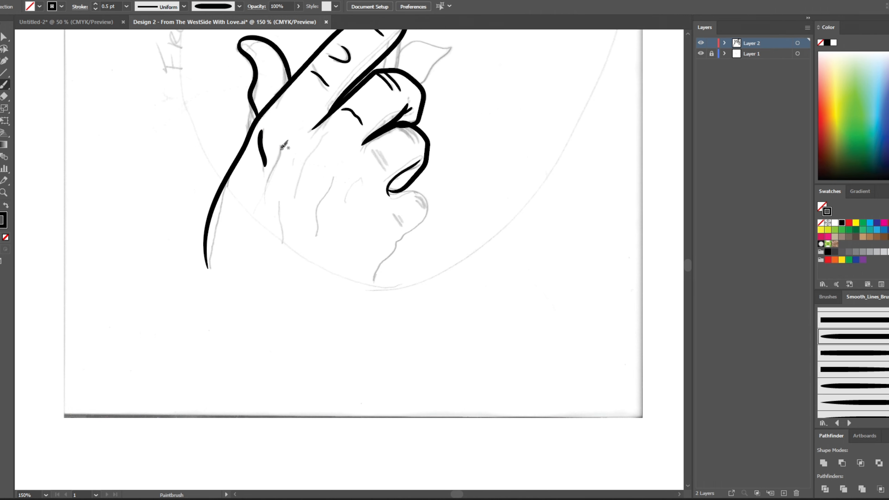
{"action": "left_click_drag", "start_coordinate": [302, 182], "coordinate": [293, 198]}
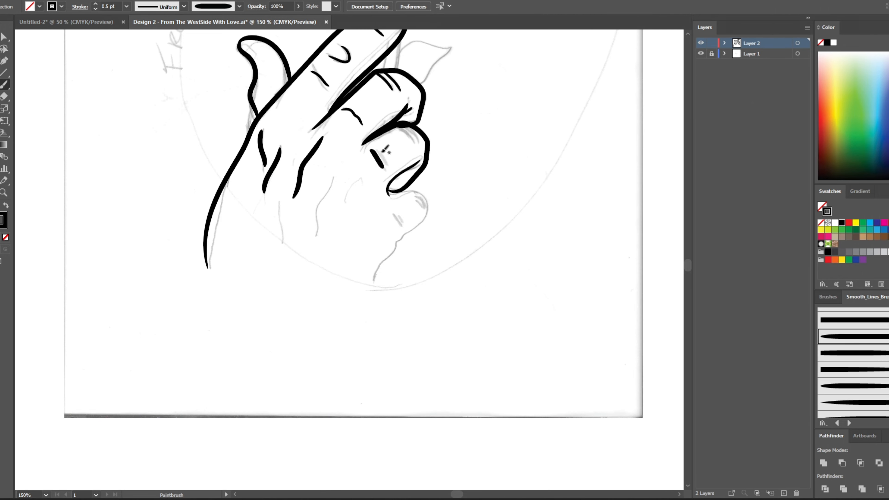
{"action": "left_click_drag", "start_coordinate": [390, 150], "coordinate": [391, 151]}
{"action": "left_click", "coordinate": [127, 6]}
{"action": "left_click", "coordinate": [141, 17]}
{"action": "left_click", "coordinate": [151, 153]}
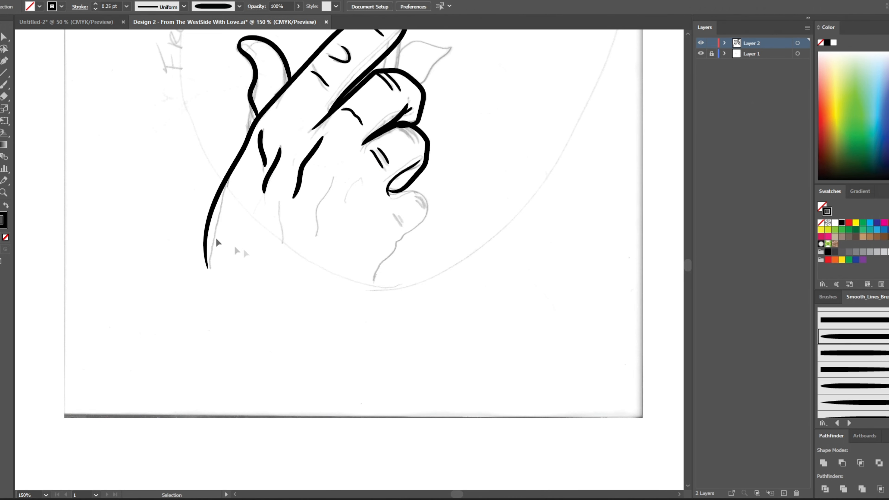
Trace the pinky finger and lower palm edge down to the wrist and set the outline's stroke weight to 0.5 pt.
{"action": "scroll", "coordinate": [458, 263], "scroll_direction": "up", "scroll_amount": 1}
{"action": "left_click_drag", "start_coordinate": [353, 261], "coordinate": [345, 287]}
{"action": "key", "text": "v"}
{"action": "left_click", "coordinate": [414, 178]}
{"action": "left_click", "coordinate": [126, 6]}
{"action": "left_click", "coordinate": [139, 29]}
{"action": "left_click", "coordinate": [516, 228]}
Try to adjust the line work around the pinky finger and undo the last change.
{"action": "scroll", "coordinate": [516, 227], "scroll_direction": "down", "scroll_amount": 1}
{"action": "scroll", "coordinate": [515, 227], "scroll_direction": "down", "scroll_amount": 1}
{"action": "scroll", "coordinate": [489, 214], "scroll_direction": "up", "scroll_amount": 2}
{"action": "scroll", "coordinate": [476, 238], "scroll_direction": "up", "scroll_amount": 3}
{"action": "left_click_drag", "start_coordinate": [410, 187], "coordinate": [364, 198]}
{"action": "left_click", "coordinate": [596, 205]}
{"action": "scroll", "coordinate": [375, 192], "scroll_direction": "up", "scroll_amount": 2}
{"action": "left_click", "coordinate": [376, 185]}
{"action": "left_click", "coordinate": [610, 194]}
{"action": "scroll", "coordinate": [609, 194], "scroll_direction": "down", "scroll_amount": 3}
{"action": "key", "text": "ctrl+z"}
{"action": "scroll", "coordinate": [616, 227], "scroll_direction": "down", "scroll_amount": 1}
{"action": "scroll", "coordinate": [578, 273], "scroll_direction": "up", "scroll_amount": 2}
{"action": "key", "text": "b"}
{"action": "scroll", "coordinate": [558, 287], "scroll_direction": "up", "scroll_amount": 2}
{"action": "left_click_drag", "start_coordinate": [506, 226], "coordinate": [523, 242]}
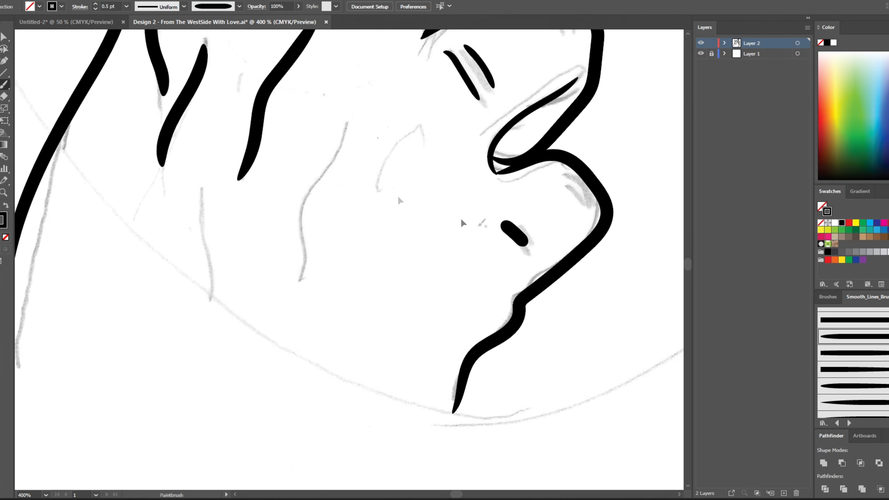
{"action": "key", "text": "ctrl+z"}
Duplicate the ring finger's two crease lines onto the pinky finger and adjust the copies to fit the sketch.
{"action": "scroll", "coordinate": [301, 158], "scroll_direction": "down", "scroll_amount": 1}
{"action": "key", "text": "v"}
{"action": "left_click", "coordinate": [435, 89]}
{"action": "left_click", "coordinate": [424, 97], "text": "shift"}
{"action": "left_click_drag", "start_coordinate": [427, 96], "coordinate": [462, 217]}
{"action": "left_click", "coordinate": [487, 232]}
{"action": "scroll", "coordinate": [486, 232], "scroll_direction": "up", "scroll_amount": 3}
{"action": "left_click_drag", "start_coordinate": [452, 174], "coordinate": [435, 182]}
{"action": "left_click", "coordinate": [419, 202], "text": "shift"}
{"action": "left_click", "coordinate": [407, 7]}
{"action": "key", "text": "ctrl+z"}
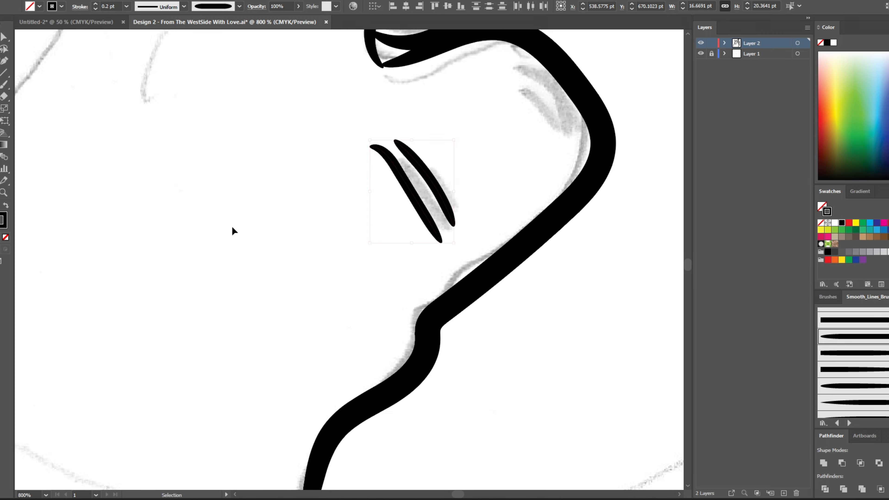
Delete the hand's long outer outline and redraw it at 0.5 pt from the index fingertip to the wrist.
{"action": "scroll", "coordinate": [234, 231], "scroll_direction": "down", "scroll_amount": 5}
{"action": "scroll", "coordinate": [83, 247], "scroll_direction": "up", "scroll_amount": 3}
{"action": "left_click", "coordinate": [178, 269]}
{"action": "key", "text": "Delete"}
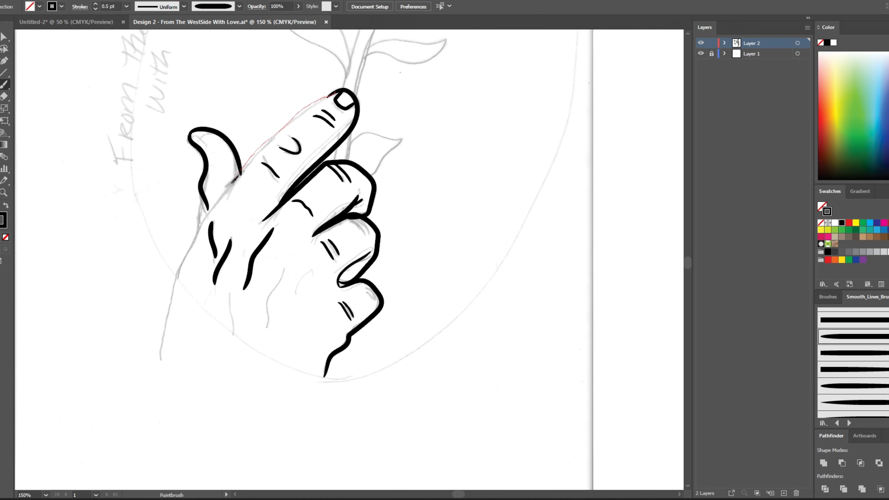
{"action": "left_click_drag", "start_coordinate": [176, 278], "coordinate": [163, 360]}
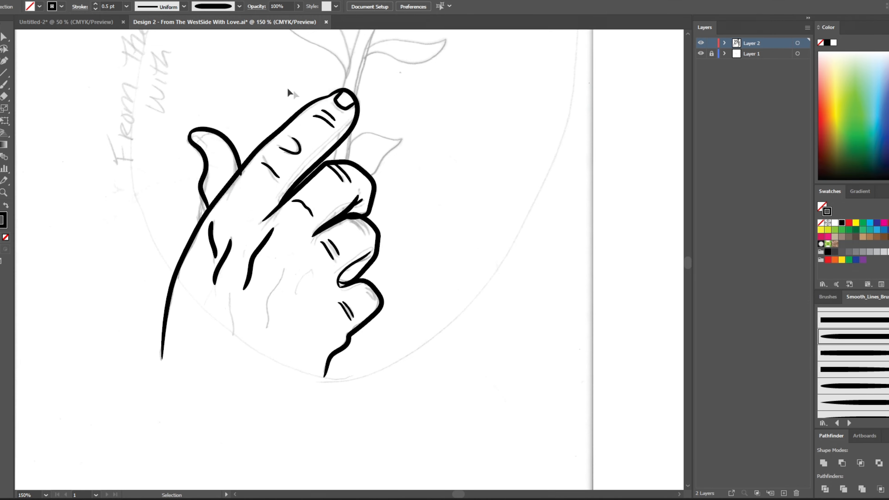
Move the upper end point of the hand's outer outline so it joins the index fingertip's line.
{"action": "scroll", "coordinate": [290, 90], "scroll_direction": "up", "scroll_amount": 4}
{"action": "left_click", "coordinate": [465, 97]}
{"action": "key", "text": "a"}
{"action": "left_click_drag", "start_coordinate": [465, 98], "coordinate": [492, 88]}
{"action": "key", "text": "v"}
{"action": "left_click", "coordinate": [173, 93]}
{"action": "scroll", "coordinate": [173, 92], "scroll_direction": "down", "scroll_amount": 5}
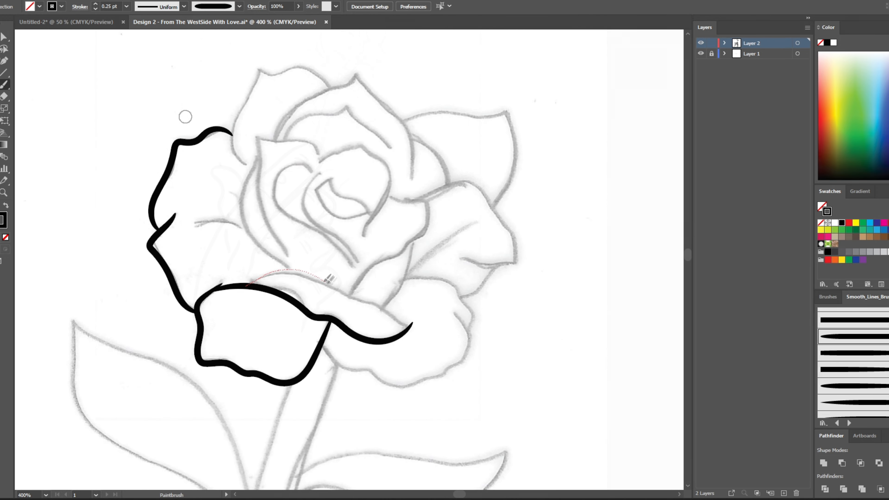
Trace the rose's lower folded petal edge and the lower right petals with the 0.25 pt tapered brush.
{"action": "left_click_drag", "start_coordinate": [329, 278], "coordinate": [411, 328]}
{"action": "mouse_move", "coordinate": [464, 359]}
{"action": "left_mouse_down"}
{"action": "mouse_move", "coordinate": [443, 303]}
{"action": "mouse_move", "coordinate": [402, 280]}
{"action": "mouse_move", "coordinate": [463, 299]}
{"action": "mouse_move", "coordinate": [472, 322]}
{"action": "left_mouse_up"}
{"action": "left_click_drag", "start_coordinate": [411, 261], "coordinate": [388, 308]}
{"action": "key", "text": "ctrl+z"}
{"action": "left_click_drag", "start_coordinate": [416, 239], "coordinate": [351, 289]}
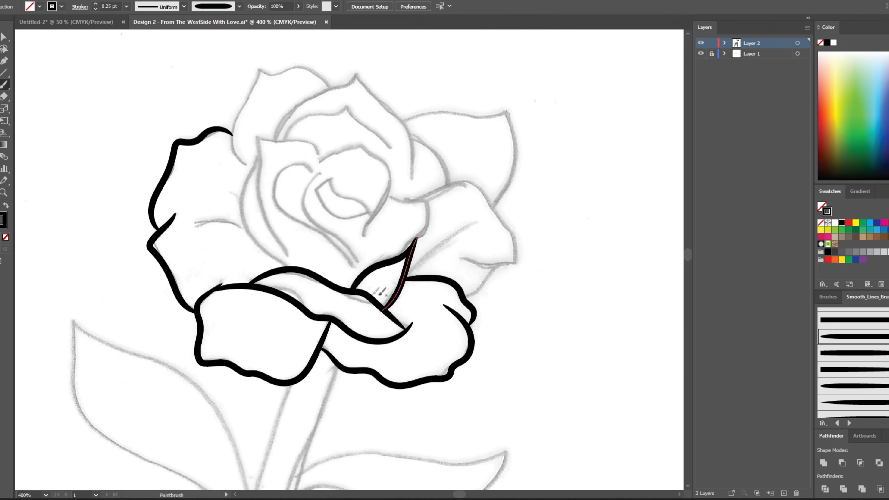
Trace the rose's central petals at 0.25 pt, including the double inner left edge and the heart-shaped front petal.
{"action": "mouse_move", "coordinate": [223, 227]}
{"action": "left_mouse_down"}
{"action": "mouse_move", "coordinate": [295, 271]}
{"action": "mouse_move", "coordinate": [277, 269]}
{"action": "left_mouse_up"}
{"action": "key", "text": "ctrl+z"}
{"action": "left_click_drag", "start_coordinate": [259, 187], "coordinate": [287, 267]}
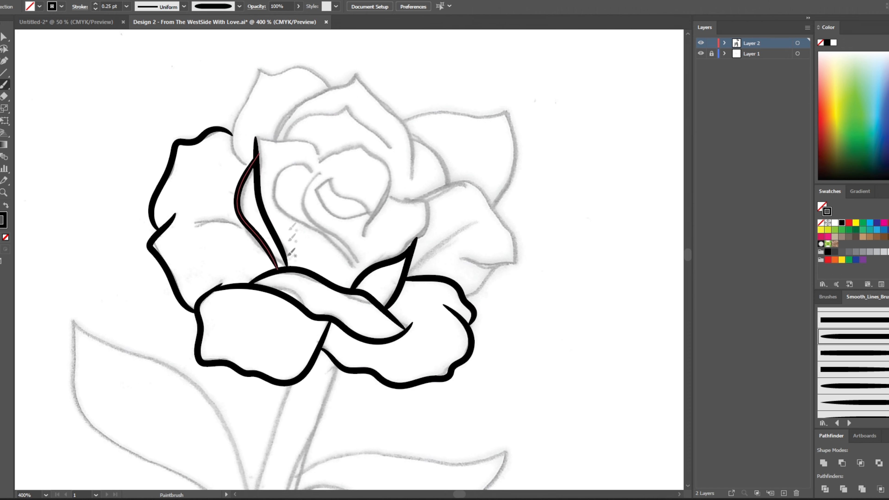
{"action": "left_click_drag", "start_coordinate": [318, 149], "coordinate": [320, 160]}
{"action": "left_click_drag", "start_coordinate": [361, 276], "coordinate": [403, 257]}
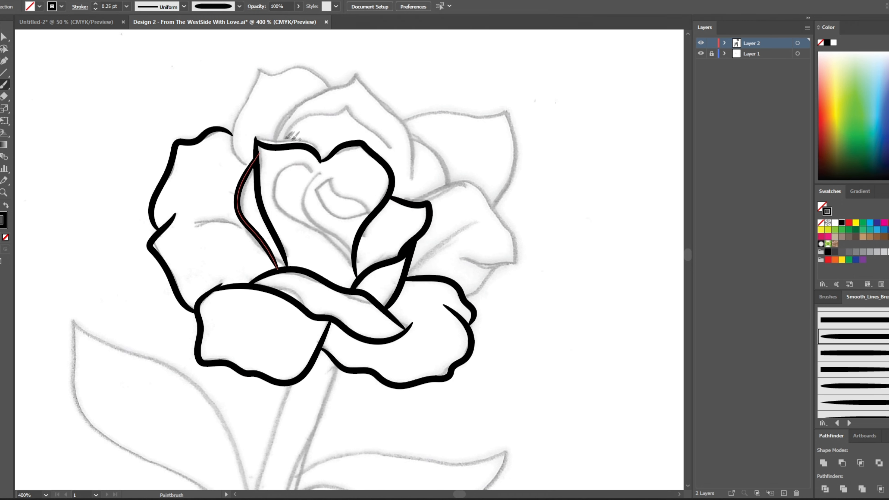
Trace the petals behind the rose's center and the outer petals along its top and right side at 0.25 pt.
{"action": "left_click_drag", "start_coordinate": [413, 135], "coordinate": [405, 198]}
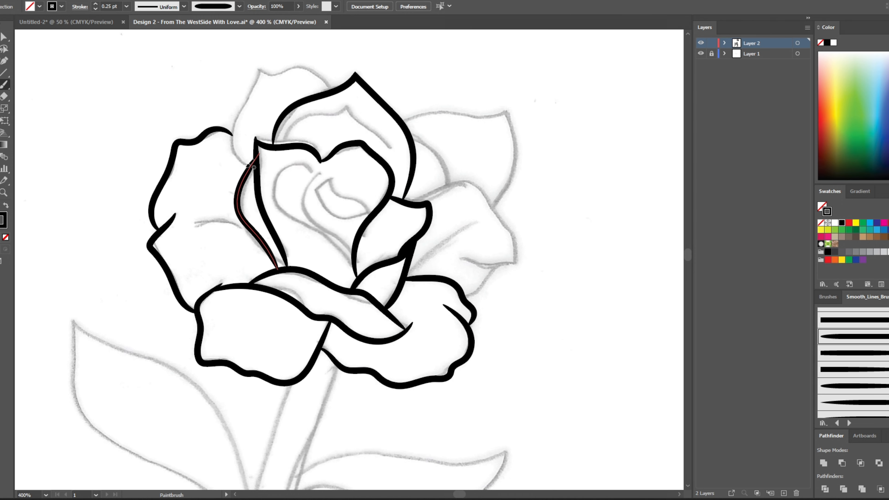
{"action": "left_click_drag", "start_coordinate": [333, 89], "coordinate": [333, 89]}
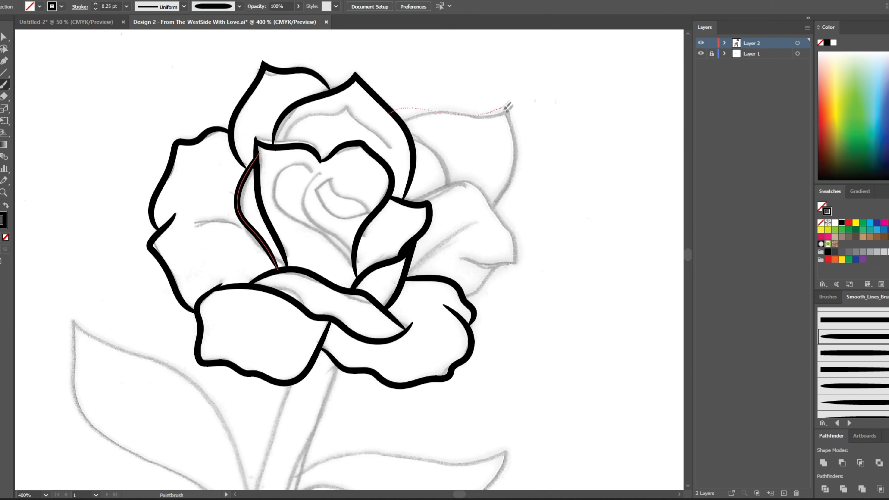
{"action": "left_click_drag", "start_coordinate": [423, 250], "coordinate": [422, 250]}
{"action": "left_click_drag", "start_coordinate": [528, 231], "coordinate": [462, 295]}
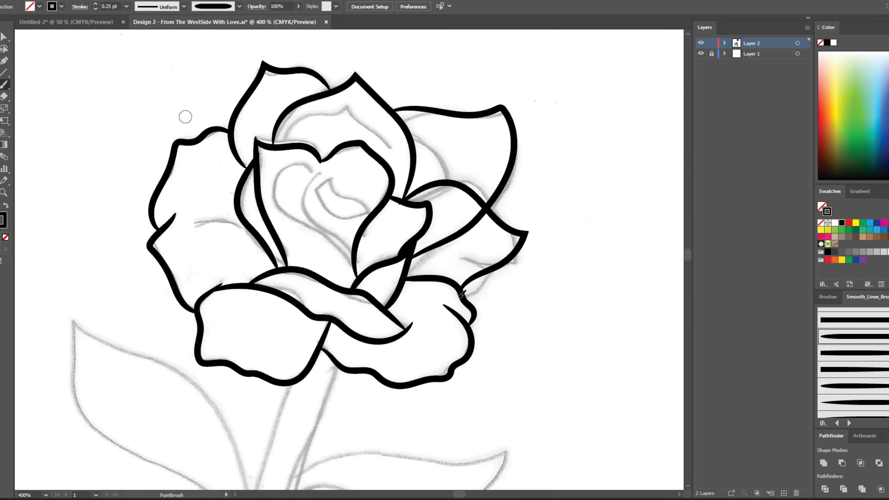
Draw 0.25 pt crease lines running inward from the tips of the lower right and upper right petals.
{"action": "left_click_drag", "start_coordinate": [523, 236], "coordinate": [446, 255]}
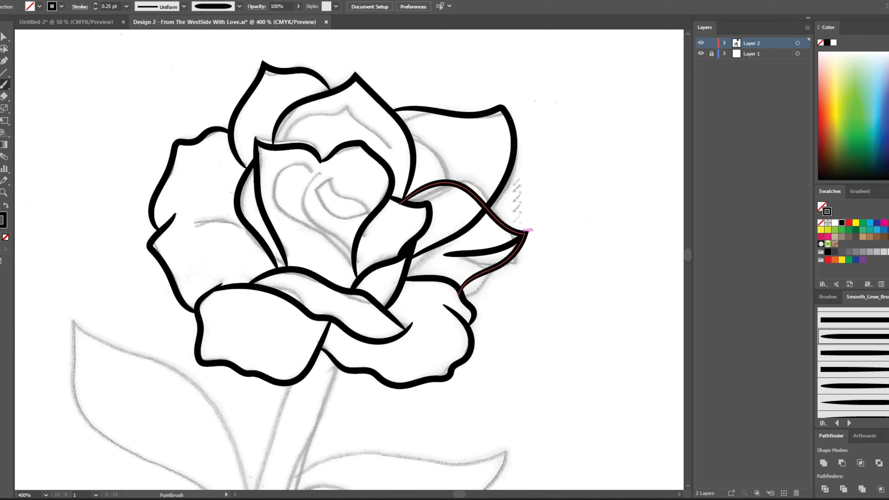
{"action": "left_click_drag", "start_coordinate": [455, 171], "coordinate": [454, 172]}
{"action": "left_click_drag", "start_coordinate": [406, 132], "coordinate": [433, 142]}
{"action": "key", "text": "ctrl+z"}
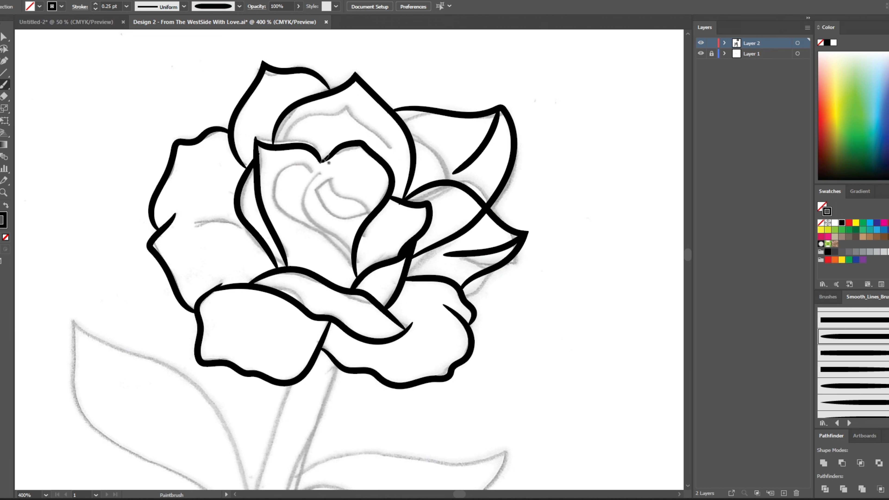
{"action": "left_click_drag", "start_coordinate": [285, 197], "coordinate": [357, 275]}
{"action": "key", "text": "ctrl+z"}
{"action": "left_click_drag", "start_coordinate": [316, 149], "coordinate": [316, 148]}
{"action": "key", "text": "ctrl+z"}
Set the stroke of the upper right petal's crease line to 0.15 pt.
{"action": "scroll", "coordinate": [273, 214], "scroll_direction": "down", "scroll_amount": 3}
{"action": "scroll", "coordinate": [280, 282], "scroll_direction": "up", "scroll_amount": 4}
{"action": "scroll", "coordinate": [313, 235], "scroll_direction": "down", "scroll_amount": 1}
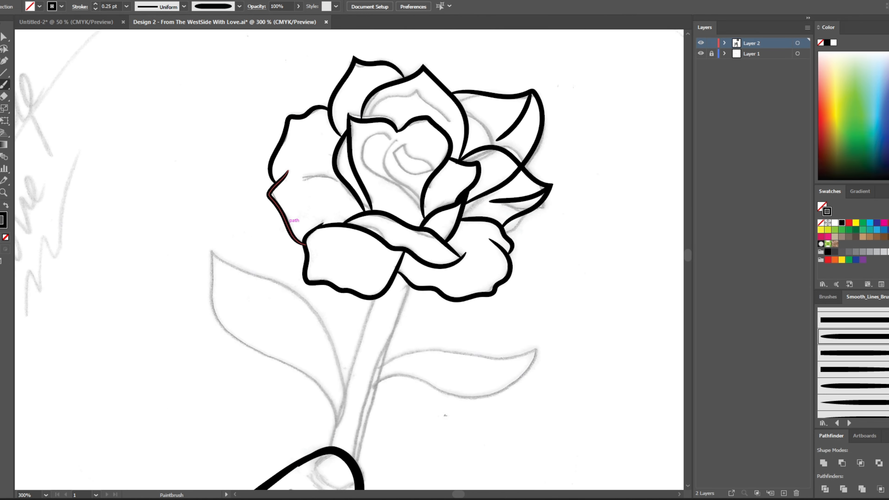
{"action": "key", "text": "v"}
{"action": "left_click", "coordinate": [513, 123]}
{"action": "left_click", "coordinate": [109, 6]}
{"action": "type", "text": "0.15"}
{"action": "key", "text": "Return"}
{"action": "left_click", "coordinate": [195, 123]}
Apply a tapered art brush to the crease lines in the rose's upper right and lower right petals.
{"action": "scroll", "coordinate": [540, 87], "scroll_direction": "up", "scroll_amount": 3}
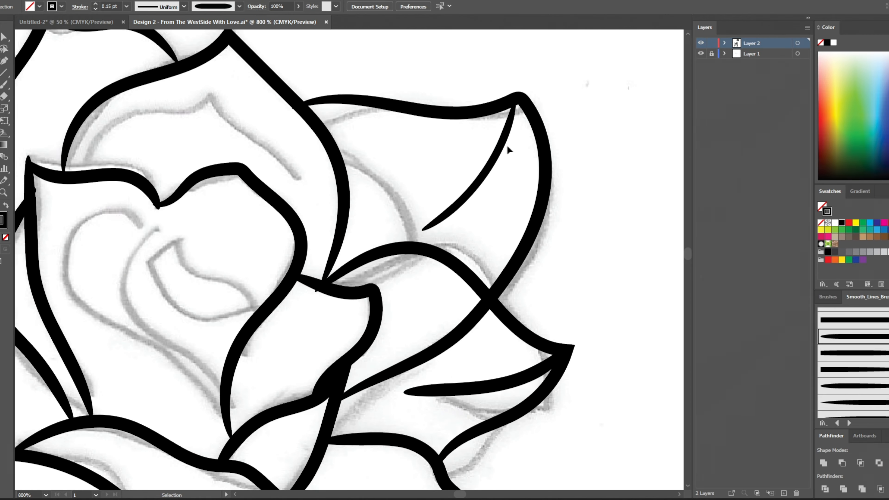
{"action": "left_click", "coordinate": [499, 154]}
{"action": "left_click", "coordinate": [865, 370]}
{"action": "left_click", "coordinate": [630, 320]}
{"action": "scroll", "coordinate": [642, 318], "scroll_direction": "down", "scroll_amount": 2}
{"action": "left_click", "coordinate": [572, 350]}
{"action": "left_click", "coordinate": [857, 372]}
{"action": "left_click", "coordinate": [654, 294]}
Apply a tapered art brush to the lower part of the thumb's outline.
{"action": "scroll", "coordinate": [653, 294], "scroll_direction": "down", "scroll_amount": 3}
{"action": "scroll", "coordinate": [445, 427], "scroll_direction": "down", "scroll_amount": 2}
{"action": "left_click", "coordinate": [313, 389]}
{"action": "left_click", "coordinate": [857, 370]}
{"action": "left_click", "coordinate": [568, 352]}
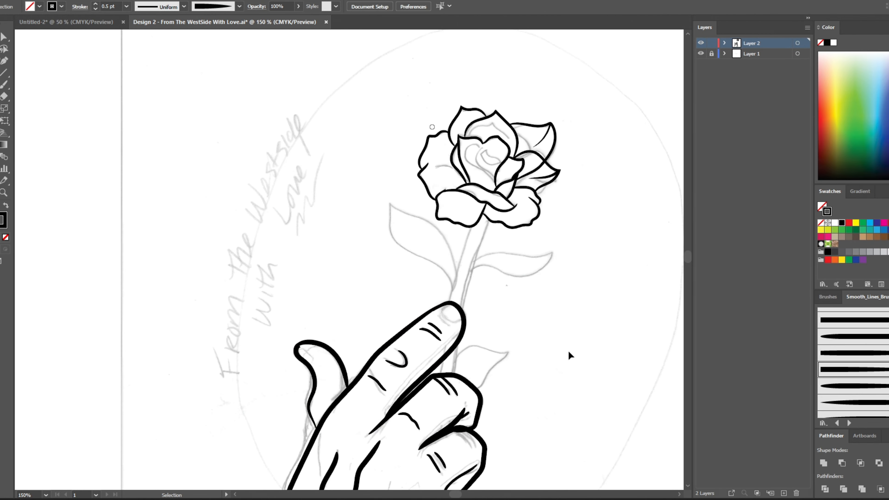
{"action": "scroll", "coordinate": [569, 356], "scroll_direction": "down", "scroll_amount": 2}
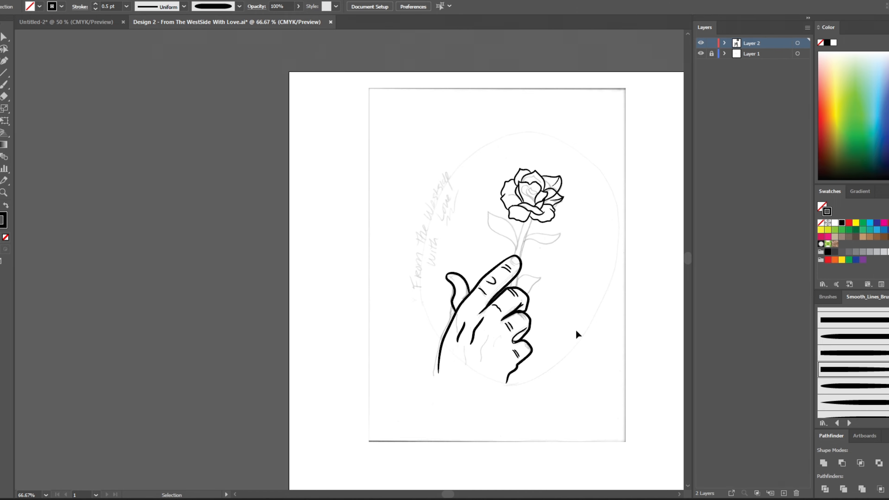
{"action": "scroll", "coordinate": [667, 371], "scroll_direction": "down", "scroll_amount": 2}
{"action": "scroll", "coordinate": [659, 345], "scroll_direction": "up", "scroll_amount": 2}
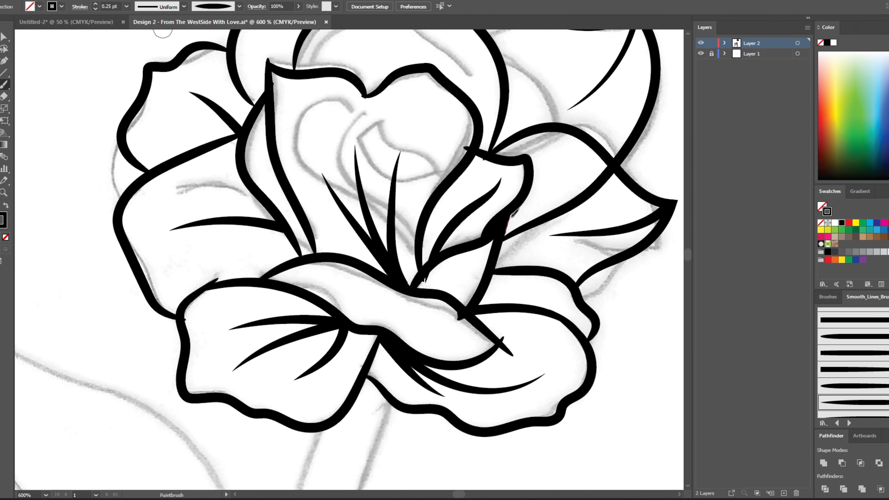
{"action": "key", "text": "ctrl+z"}
{"action": "left_click_drag", "start_coordinate": [556, 174], "coordinate": [545, 174]}
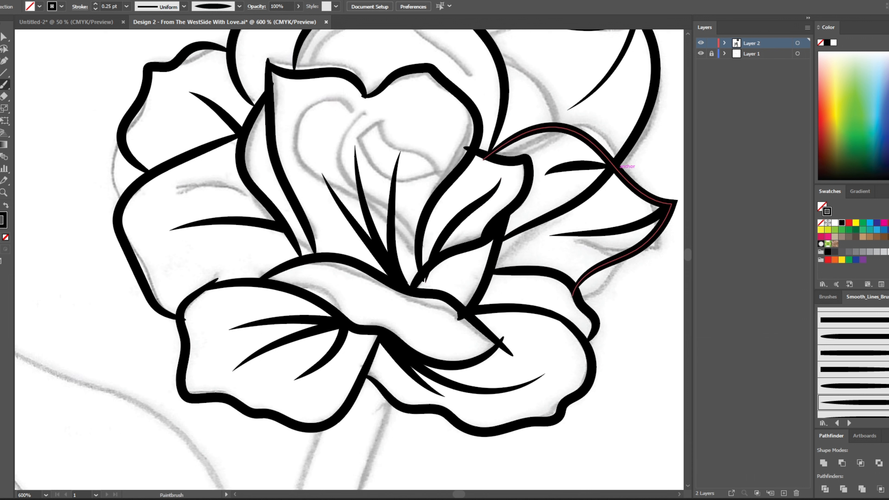
{"action": "left_click", "coordinate": [867, 337]}
{"action": "key", "text": "ctrl+z"}
{"action": "key", "text": "ctrl+z"}
{"action": "key", "text": "ctrl+z"}
Delete the crease line from the rose's upper right petal.
{"action": "scroll", "coordinate": [599, 201], "scroll_direction": "down", "scroll_amount": 2}
{"action": "left_click", "coordinate": [607, 133]}
{"action": "left_click", "coordinate": [127, 6]}
{"action": "left_click", "coordinate": [126, 32]}
{"action": "left_click", "coordinate": [200, 186]}
{"action": "left_click", "coordinate": [603, 140]}
{"action": "left_click_drag", "start_coordinate": [600, 142], "coordinate": [576, 153]}
{"action": "key", "text": "Delete"}
Draw a 0.5 pt crease from the upper right petal's base toward its tip and try different tapered brushes on it.
{"action": "key", "text": "b"}
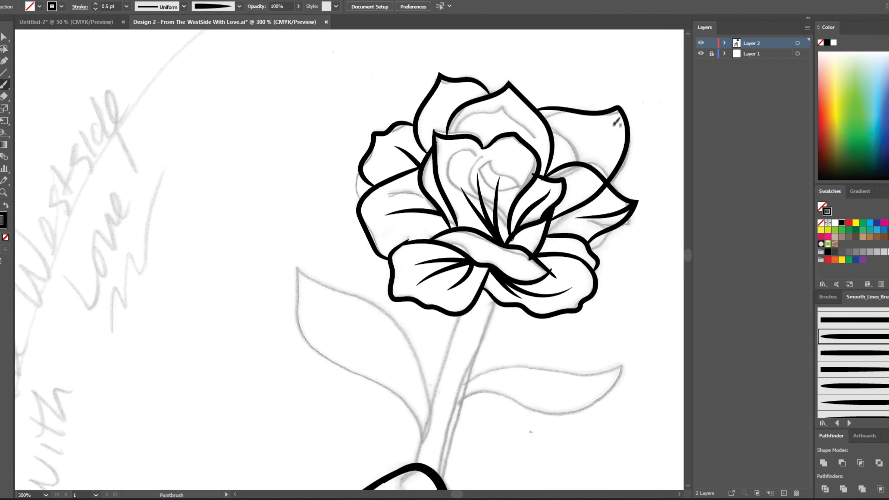
{"action": "left_click_drag", "start_coordinate": [545, 171], "coordinate": [545, 172]}
{"action": "key", "text": "v"}
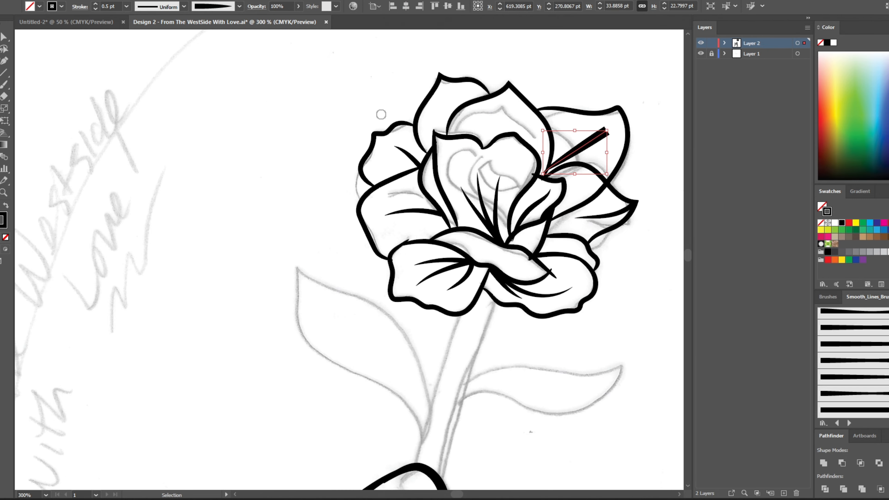
{"action": "scroll", "coordinate": [853, 363], "scroll_direction": "down", "scroll_amount": 1}
{"action": "left_click", "coordinate": [853, 383]}
{"action": "left_click", "coordinate": [853, 400]}
{"action": "scroll", "coordinate": [853, 363], "scroll_direction": "down", "scroll_amount": 1}
{"action": "left_click", "coordinate": [853, 386]}
{"action": "left_click", "coordinate": [853, 402]}
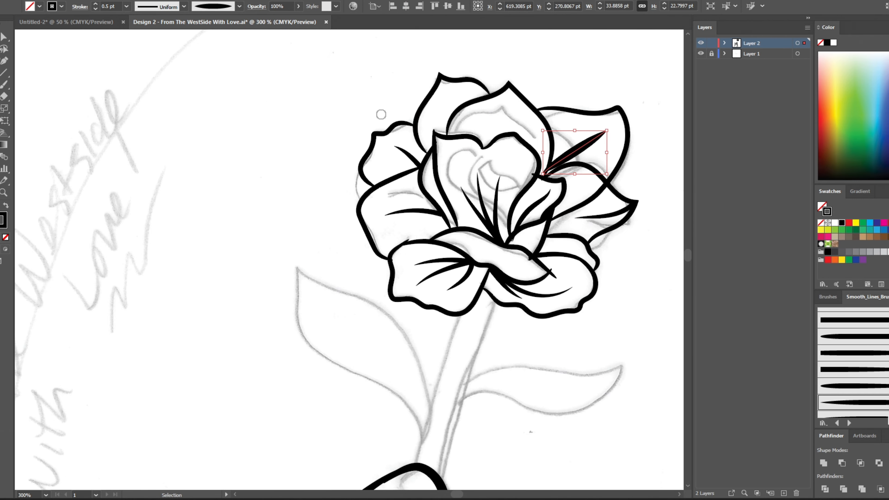
{"action": "scroll", "coordinate": [853, 363], "scroll_direction": "down", "scroll_amount": 1}
{"action": "left_click", "coordinate": [853, 349]}
{"action": "scroll", "coordinate": [615, 130], "scroll_direction": "up", "scroll_amount": 2}
Reduce the upper right petal's new crease to 0.25 pt, and delete that crease.
{"action": "left_click", "coordinate": [170, 117]}
{"action": "left_click", "coordinate": [534, 163]}
{"action": "left_click", "coordinate": [127, 6]}
{"action": "left_click", "coordinate": [141, 20]}
{"action": "left_click", "coordinate": [541, 153]}
{"action": "left_click", "coordinate": [543, 165]}
{"action": "key", "text": "Delete"}
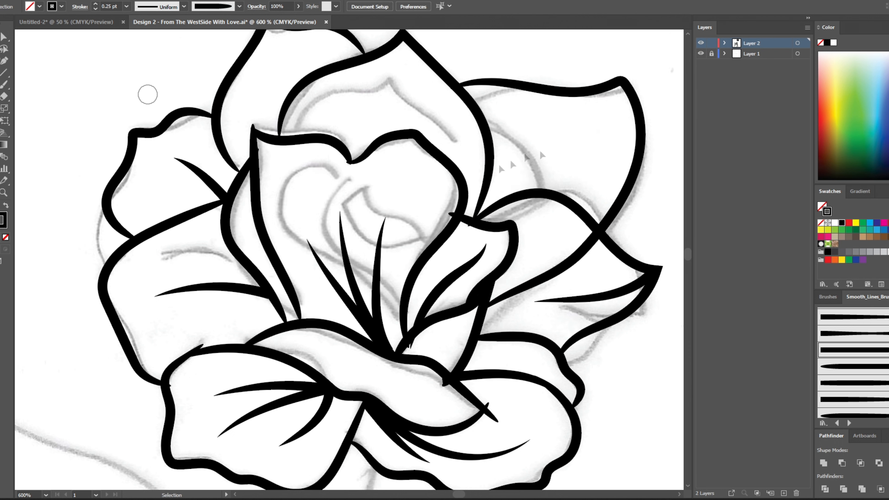
Redraw the upper right petal's crease as a curve from its base at 0.25 pt, using a brush with tapered ends.
{"action": "left_click_drag", "start_coordinate": [487, 200], "coordinate": [475, 224]}
{"action": "left_click", "coordinate": [2, 37]}
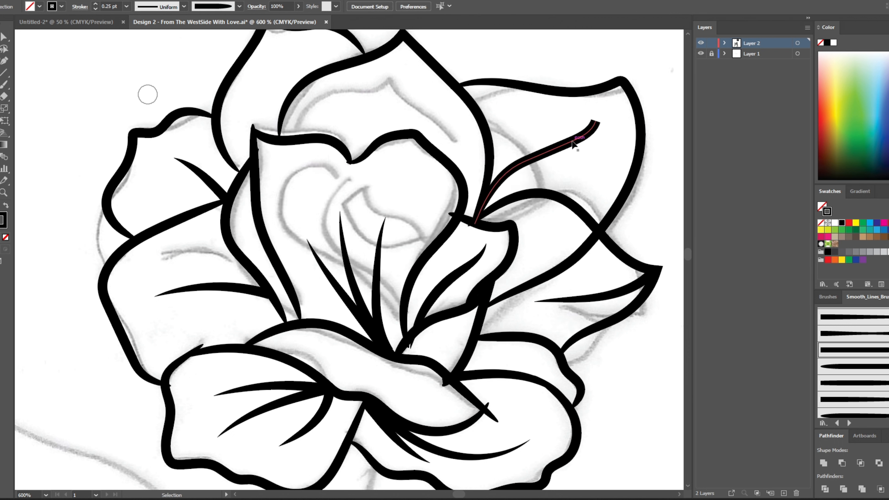
{"action": "left_click", "coordinate": [574, 143]}
{"action": "left_click", "coordinate": [865, 384]}
{"action": "left_click", "coordinate": [848, 399]}
{"action": "scroll", "coordinate": [848, 399], "scroll_direction": "down", "scroll_amount": 1}
{"action": "left_click", "coordinate": [847, 386]}
{"action": "left_click", "coordinate": [642, 409]}
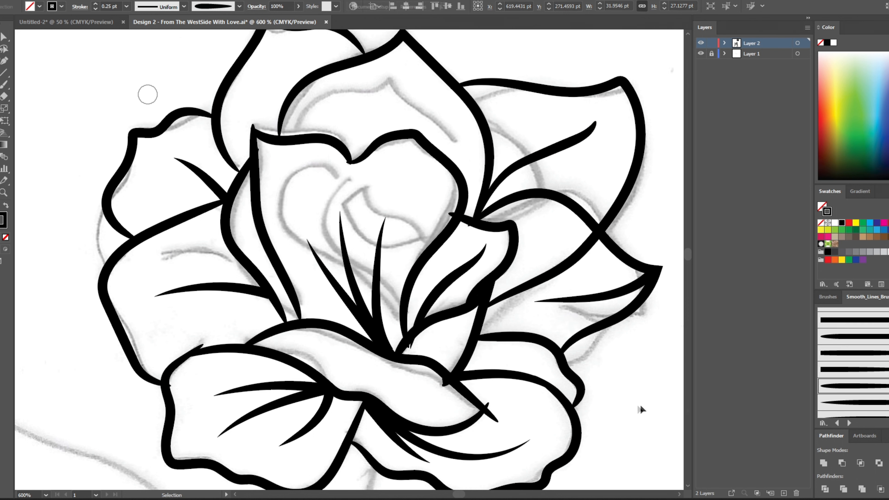
{"action": "scroll", "coordinate": [177, 254], "scroll_direction": "down", "scroll_amount": 1}
{"action": "left_click_drag", "start_coordinate": [252, 178], "coordinate": [252, 179]}
{"action": "left_click", "coordinate": [3, 36]}
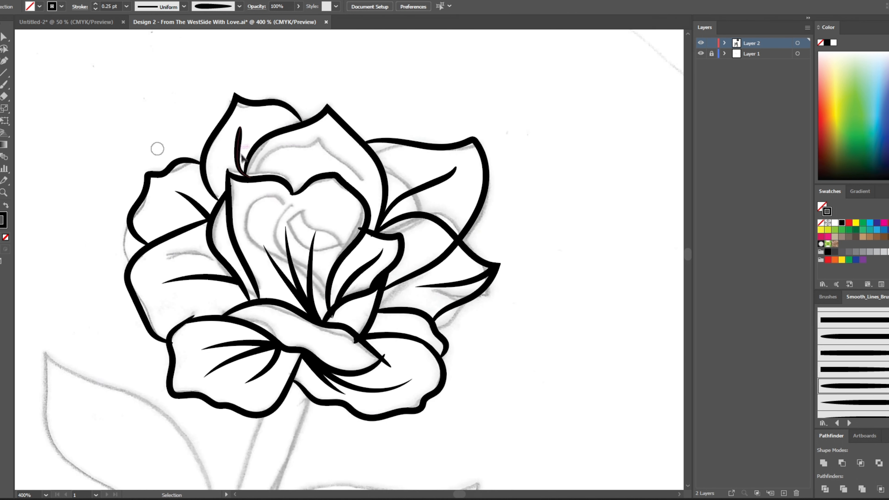
{"action": "left_click", "coordinate": [240, 150]}
{"action": "left_click", "coordinate": [597, 375]}
{"action": "left_click", "coordinate": [242, 151]}
{"action": "key", "text": "Delete"}
Try a curved 0.25 pt crease with a tapered brush in the rose's upper left petal.
{"action": "left_click", "coordinate": [4, 84]}
{"action": "left_click_drag", "start_coordinate": [253, 181], "coordinate": [253, 184]}
{"action": "left_click", "coordinate": [3, 36]}
{"action": "scroll", "coordinate": [239, 158], "scroll_direction": "up", "scroll_amount": 2}
{"action": "left_click", "coordinate": [240, 164]}
{"action": "left_click", "coordinate": [851, 401]}
{"action": "left_click", "coordinate": [557, 70]}
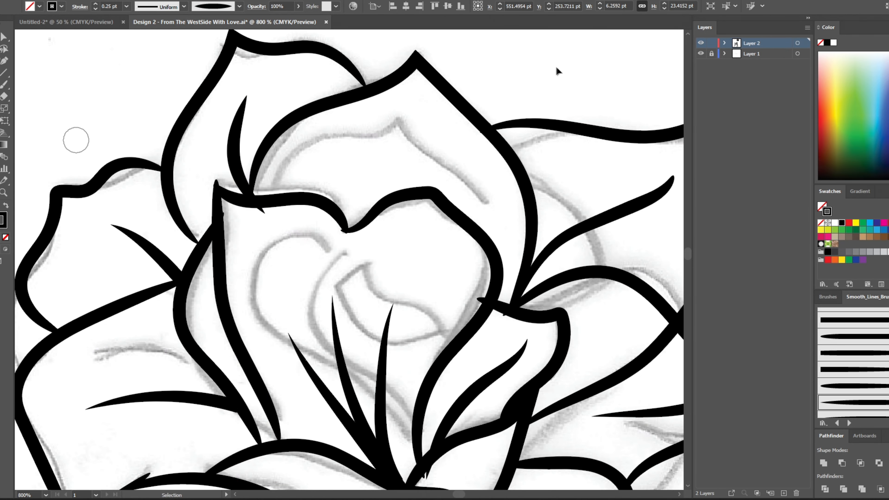
{"action": "scroll", "coordinate": [399, 73], "scroll_direction": "down", "scroll_amount": 1}
{"action": "left_click", "coordinate": [240, 163]}
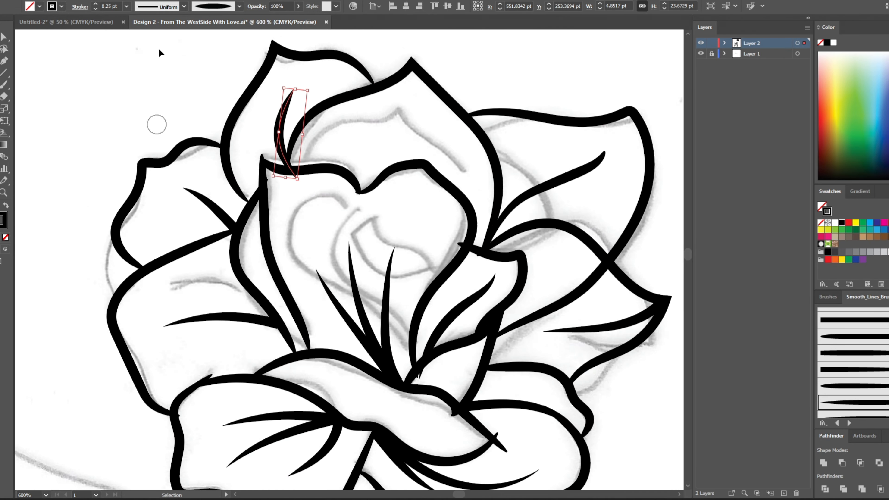
{"action": "left_click", "coordinate": [159, 49]}
{"action": "scroll", "coordinate": [158, 49], "scroll_direction": "down", "scroll_amount": 2}
{"action": "scroll", "coordinate": [159, 59], "scroll_direction": "up", "scroll_amount": 1}
{"action": "left_click", "coordinate": [220, 103]}
{"action": "key", "text": "Delete"}
Try tracing the sketched inner contour of the petal behind the rose's heart-shaped center petal.
{"action": "left_click", "coordinate": [700, 55]}
{"action": "left_click", "coordinate": [700, 54]}
{"action": "scroll", "coordinate": [267, 82], "scroll_direction": "up", "scroll_amount": 2}
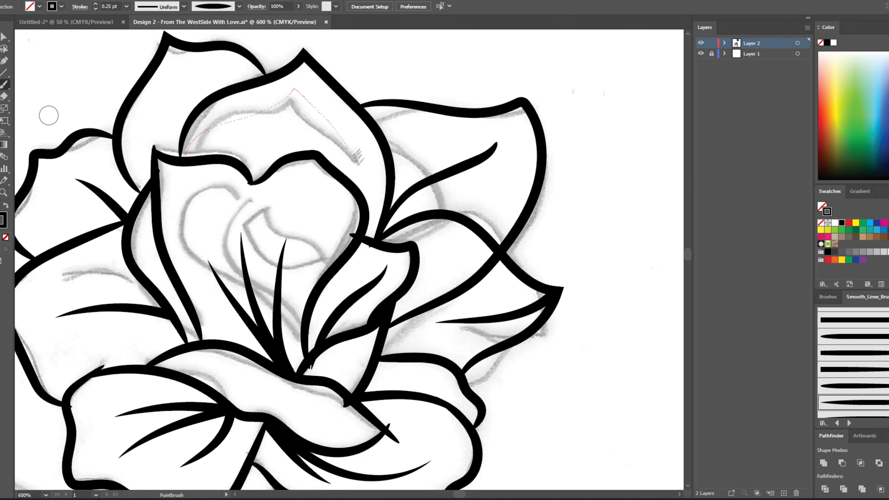
{"action": "left_click_drag", "start_coordinate": [349, 147], "coordinate": [366, 224]}
{"action": "left_click_drag", "start_coordinate": [266, 161], "coordinate": [253, 186]}
{"action": "key", "text": "v"}
{"action": "left_click", "coordinate": [278, 140]}
{"action": "left_click", "coordinate": [307, 104], "text": "shift"}
{"action": "key", "text": "Delete"}
Draw crease lines in the petal behind the rose's heart-shaped center petal.
{"action": "left_click_drag", "start_coordinate": [359, 300], "coordinate": [295, 130]}
{"action": "left_click_drag", "start_coordinate": [327, 92], "coordinate": [308, 85]}
{"action": "left_click_drag", "start_coordinate": [284, 135], "coordinate": [269, 147]}
{"action": "mouse_move", "coordinate": [293, 90]}
{"action": "left_mouse_down"}
{"action": "mouse_move", "coordinate": [334, 131]}
{"action": "mouse_move", "coordinate": [315, 105]}
{"action": "left_mouse_up"}
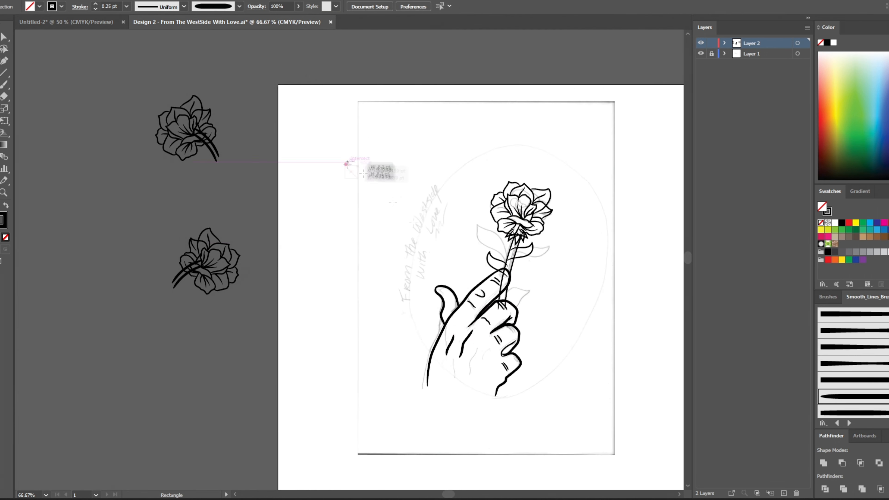
Draw a square about 567 pt wide around the hand and rose and center it horizontally on the artboard.
{"action": "left_click_drag", "start_coordinate": [346, 164], "coordinate": [584, 403]}
{"action": "key", "text": "v"}
{"action": "left_click", "coordinate": [407, 6]}
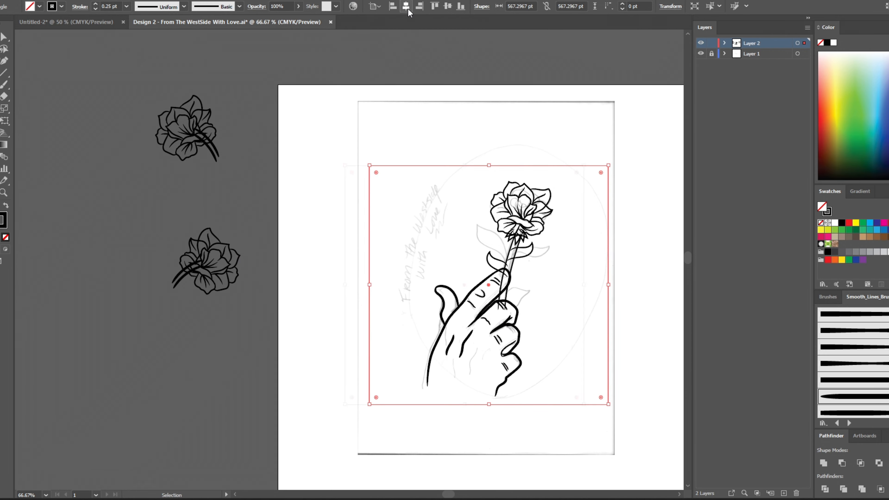
Give the square frame an 11 pt black stroke and scale it proportionally to about 522 pt wide.
{"action": "left_click", "coordinate": [827, 214]}
{"action": "left_click", "coordinate": [127, 6]}
{"action": "left_click", "coordinate": [145, 83]}
{"action": "left_click", "coordinate": [372, 197]}
{"action": "left_click", "coordinate": [370, 188]}
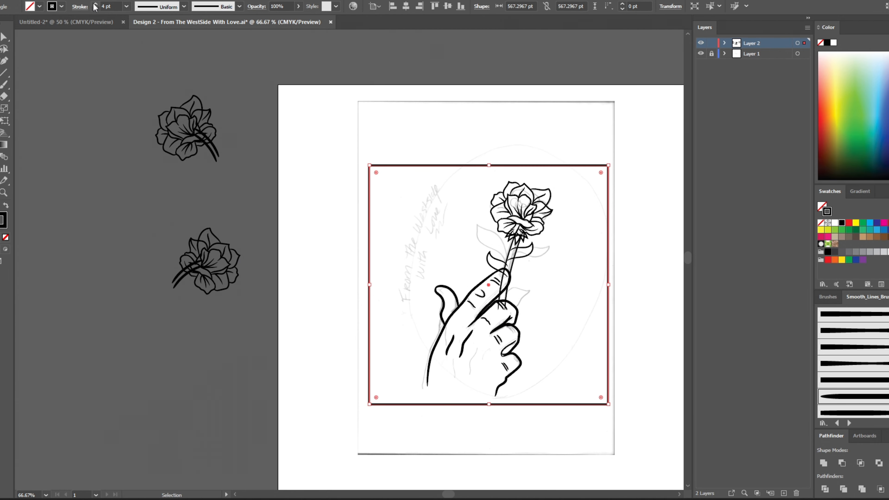
{"action": "left_click", "coordinate": [95, 4]}
{"action": "left_click", "coordinate": [95, 4]}
{"action": "left_click", "coordinate": [95, 4]}
{"action": "left_click", "coordinate": [95, 4]}
{"action": "left_click", "coordinate": [95, 4]}
{"action": "left_click_drag", "start_coordinate": [608, 406], "coordinate": [592, 392]}
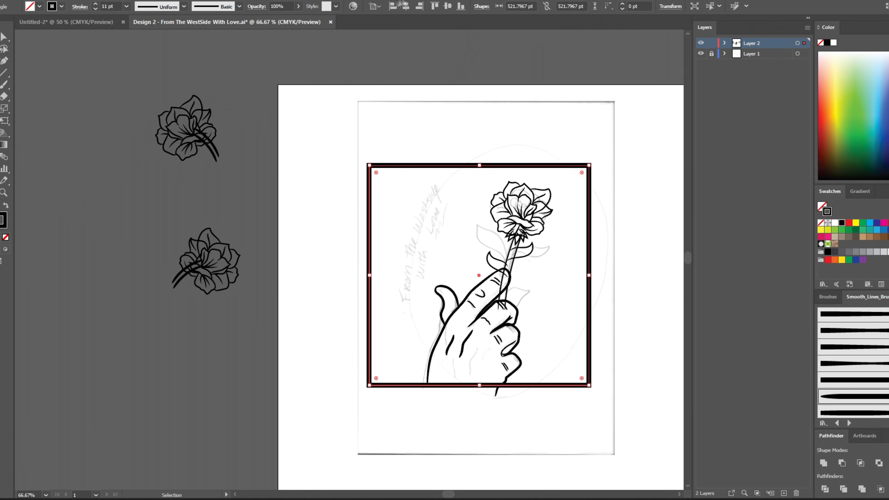
{"action": "left_click", "coordinate": [303, 215]}
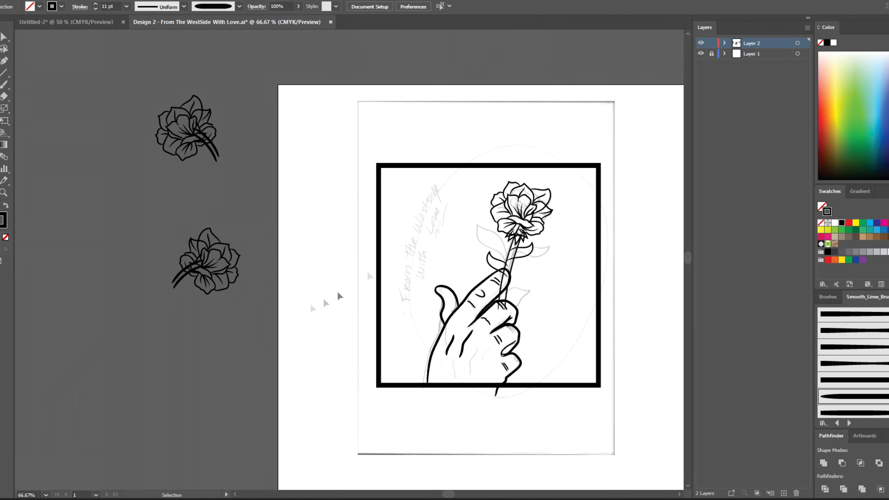
Apply a rough dry-ink brush to the square frame with a 3 pt stroke.
{"action": "left_click", "coordinate": [380, 226]}
{"action": "left_click", "coordinate": [239, 7]}
{"action": "left_click", "coordinate": [209, 72]}
{"action": "left_click", "coordinate": [288, 200]}
{"action": "left_click", "coordinate": [376, 255]}
{"action": "left_click", "coordinate": [95, 4]}
{"action": "left_click", "coordinate": [95, 4]}
{"action": "left_click", "coordinate": [295, 221]}
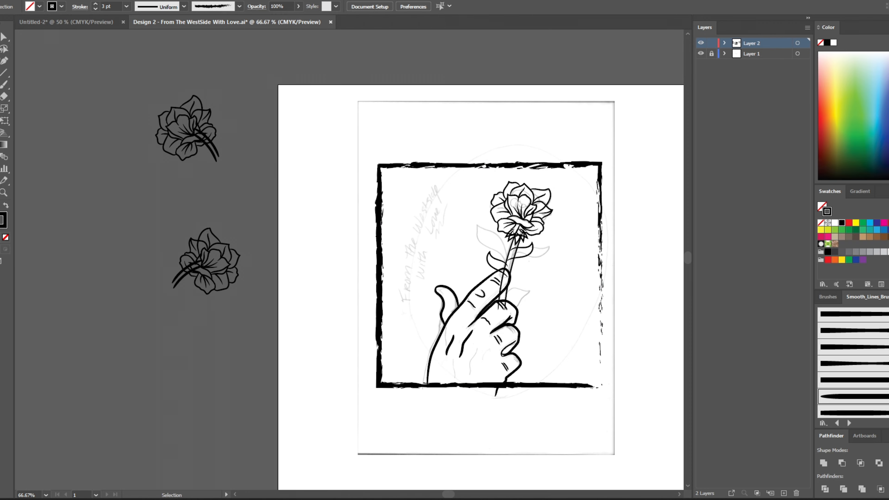
Extend the lower end of the wrist's outer line down to the frame's bottom edge.
{"action": "scroll", "coordinate": [443, 325], "scroll_direction": "up", "scroll_amount": 2}
{"action": "left_click", "coordinate": [436, 312]}
{"action": "left_click_drag", "start_coordinate": [431, 324], "coordinate": [431, 341]}
{"action": "left_click", "coordinate": [368, 337]}
{"action": "scroll", "coordinate": [368, 337], "scroll_direction": "down", "scroll_amount": 2}
{"action": "scroll", "coordinate": [565, 377], "scroll_direction": "up", "scroll_amount": 1}
{"action": "scroll", "coordinate": [618, 317], "scroll_direction": "up", "scroll_amount": 1}
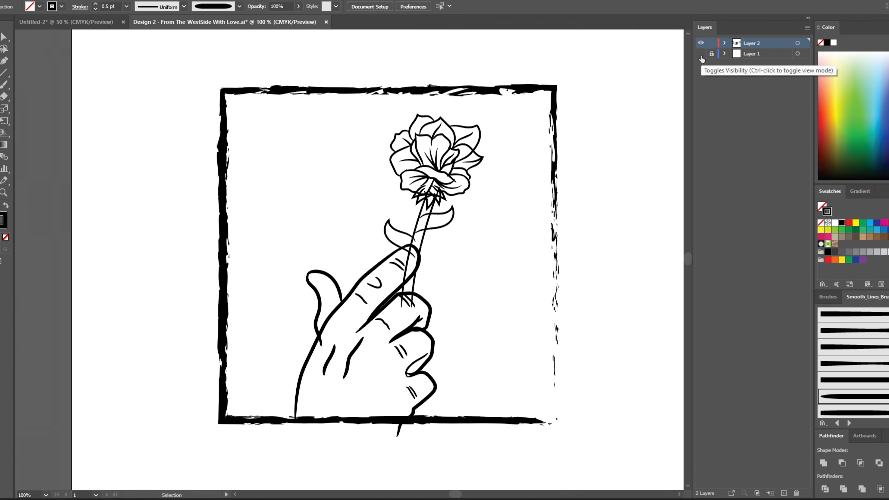
Place the five-color palette image beside the artboard, embed it, and scale it to about 392 pt wide.
{"action": "left_click_drag", "start_coordinate": [0, 319], "coordinate": [203, 318]}
{"action": "left_click", "coordinate": [559, 262]}
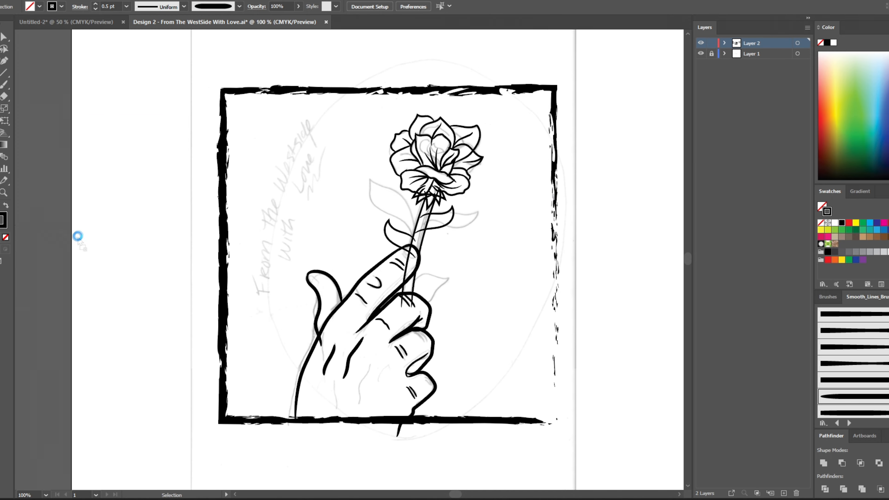
{"action": "scroll", "coordinate": [151, 240], "scroll_direction": "down", "scroll_amount": 3}
{"action": "left_click_drag", "start_coordinate": [188, 274], "coordinate": [573, 283]}
{"action": "scroll", "coordinate": [509, 276], "scroll_direction": "down", "scroll_amount": 2}
{"action": "left_click", "coordinate": [323, 6]}
{"action": "left_click_drag", "start_coordinate": [512, 387], "coordinate": [517, 364]}
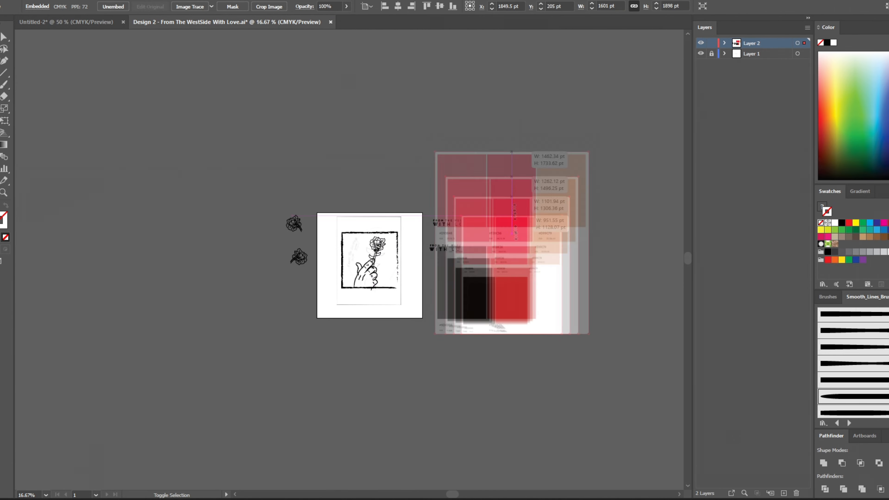
{"action": "scroll", "coordinate": [434, 274], "scroll_direction": "up", "scroll_amount": 4}
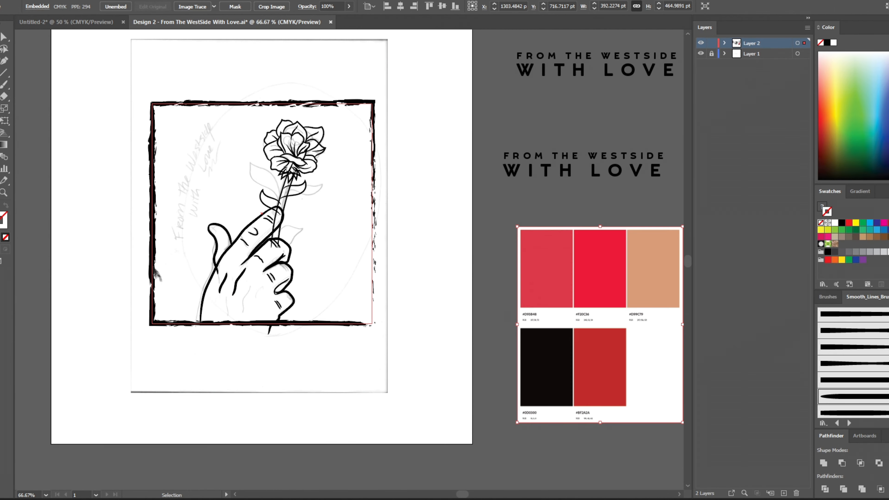
Duplicate the lower WITH LOVE text line directly beneath itself and change the copy to OPM.
{"action": "scroll", "coordinate": [638, 173], "scroll_direction": "up", "scroll_amount": 2}
{"action": "left_click_drag", "start_coordinate": [630, 168], "coordinate": [630, 205]}
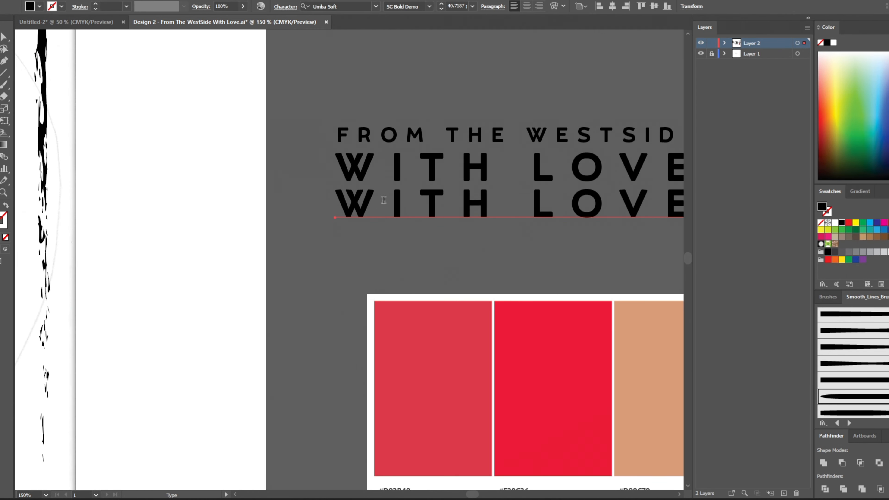
{"action": "scroll", "coordinate": [334, 216], "scroll_direction": "down", "scroll_amount": 1}
{"action": "left_click_drag", "start_coordinate": [334, 208], "coordinate": [633, 211]}
{"action": "type", "text": "OPM"}
{"action": "key", "text": "Escape"}
Center the FROM THE WESTSIDE, WITH LOVE and OPM lines horizontally on each other.
{"action": "left_click", "coordinate": [413, 175], "text": "shift"}
{"action": "left_click", "coordinate": [420, 162], "text": "shift"}
{"action": "left_click", "coordinate": [591, 6]}
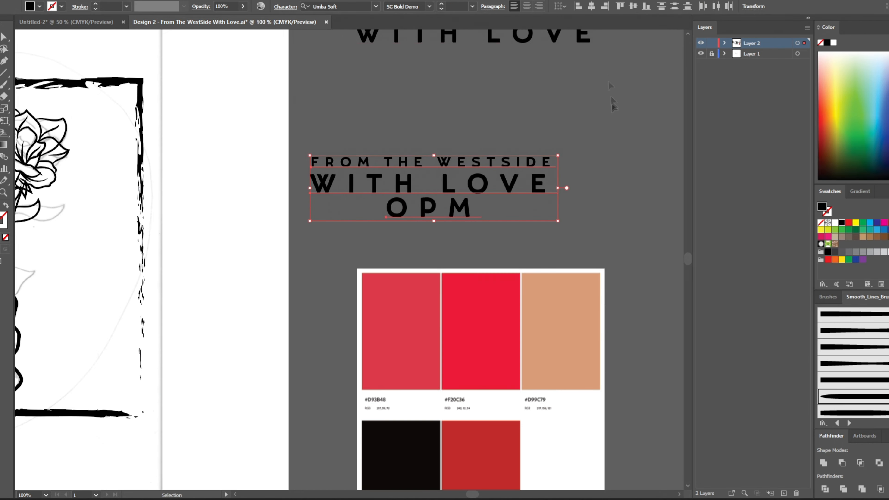
{"action": "left_click_drag", "start_coordinate": [449, 198], "coordinate": [470, 198]}
{"action": "left_click", "coordinate": [432, 232]}
{"action": "scroll", "coordinate": [431, 224], "scroll_direction": "down", "scroll_amount": 1}
{"action": "left_click_drag", "start_coordinate": [431, 224], "coordinate": [525, 222]}
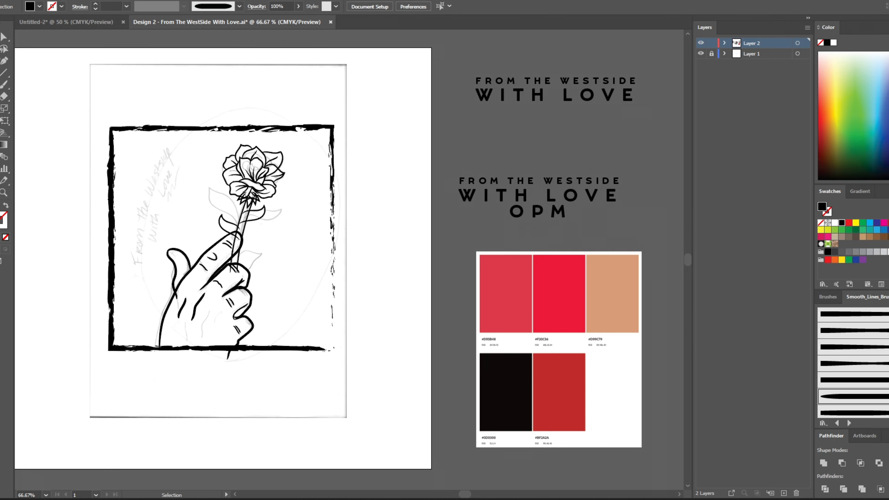
Try enlarging the rose slightly above the hand.
{"action": "scroll", "coordinate": [101, 293], "scroll_direction": "up", "scroll_amount": 3}
{"action": "scroll", "coordinate": [256, 243], "scroll_direction": "down", "scroll_amount": 1}
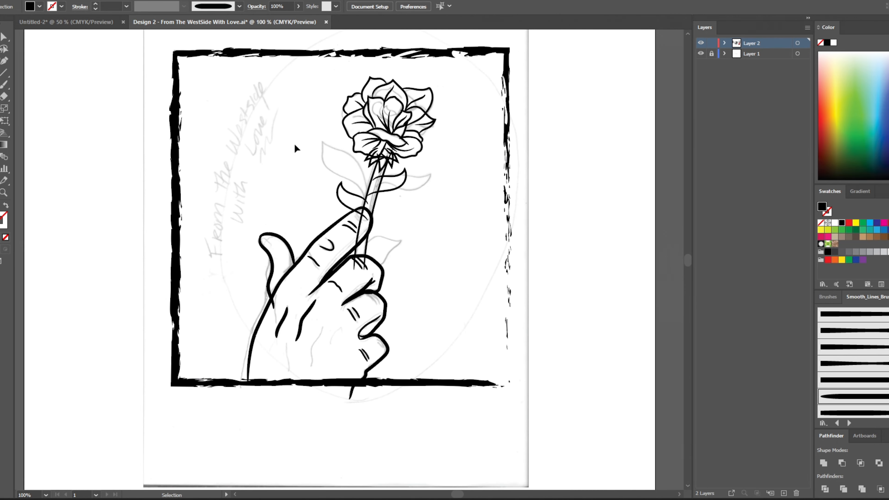
{"action": "left_click_drag", "start_coordinate": [303, 94], "coordinate": [446, 201]}
{"action": "left_click_drag", "start_coordinate": [386, 270], "coordinate": [387, 312]}
{"action": "left_click", "coordinate": [135, 143]}
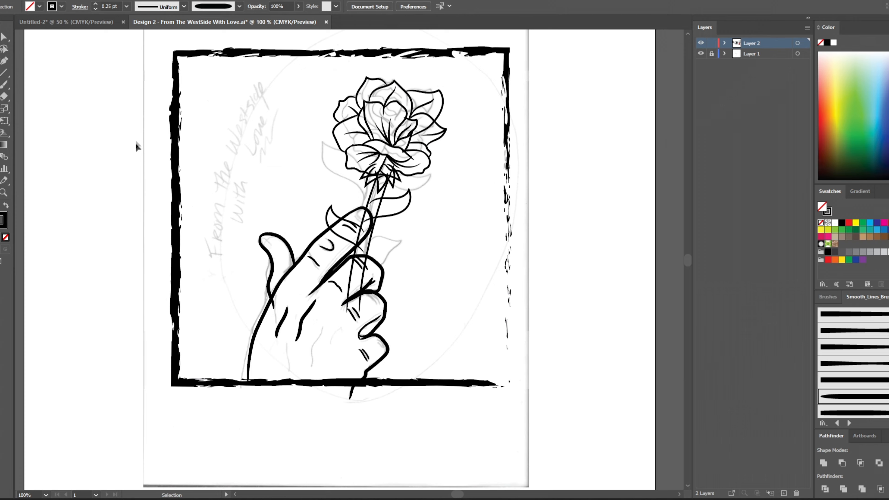
Try thickening the enlarged rose's outlines to 0.5 pt, excluding the finger lines, and undo the change.
{"action": "left_click_drag", "start_coordinate": [307, 83], "coordinate": [446, 202]}
{"action": "left_click", "coordinate": [331, 228], "text": "shift"}
{"action": "left_click", "coordinate": [353, 82]}
{"action": "scroll", "coordinate": [354, 82], "scroll_direction": "up", "scroll_amount": 1}
{"action": "left_click_drag", "start_coordinate": [258, 80], "coordinate": [473, 231]}
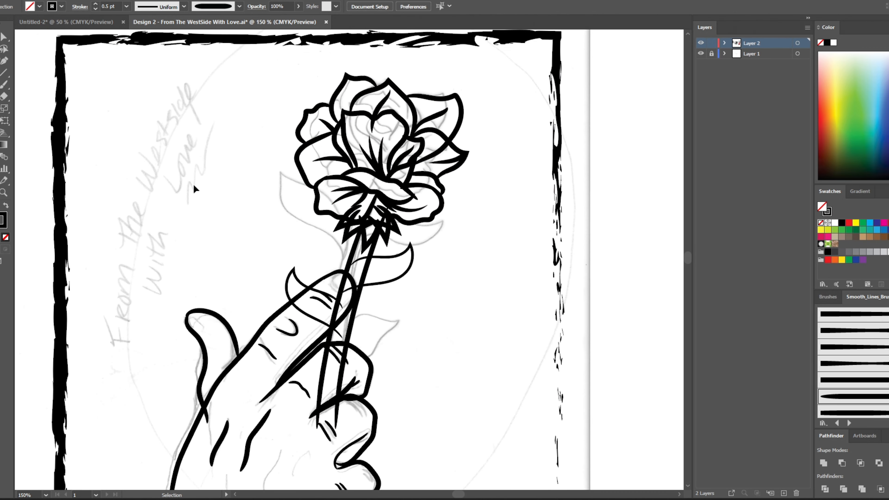
{"action": "left_click", "coordinate": [198, 188]}
{"action": "key", "text": "ctrl+z"}
{"action": "key", "text": "t"}
{"action": "key", "text": "v"}
Recolor the rough square frame's stroke with the palette's tan #D99C79, leave it unfilled, and set its weight to 4 pt.
{"action": "scroll", "coordinate": [199, 188], "scroll_direction": "down", "scroll_amount": 2}
{"action": "left_click", "coordinate": [358, 156]}
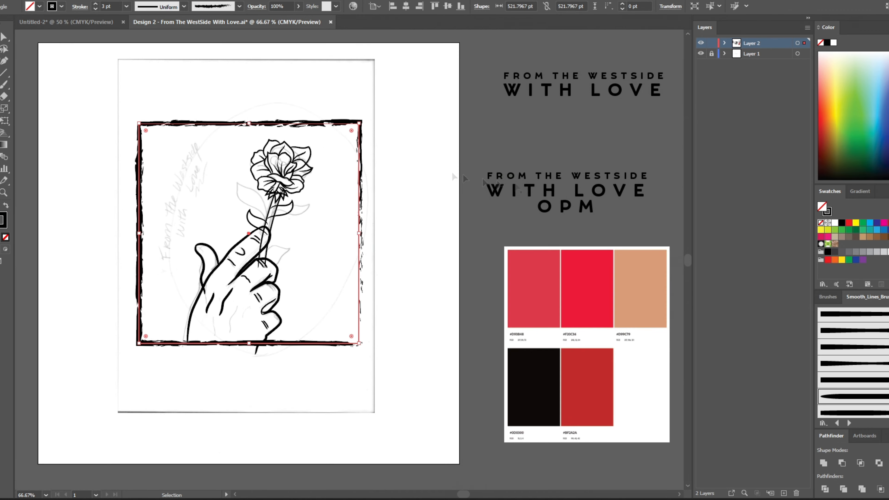
{"action": "key", "text": "i"}
{"action": "left_click", "coordinate": [636, 291]}
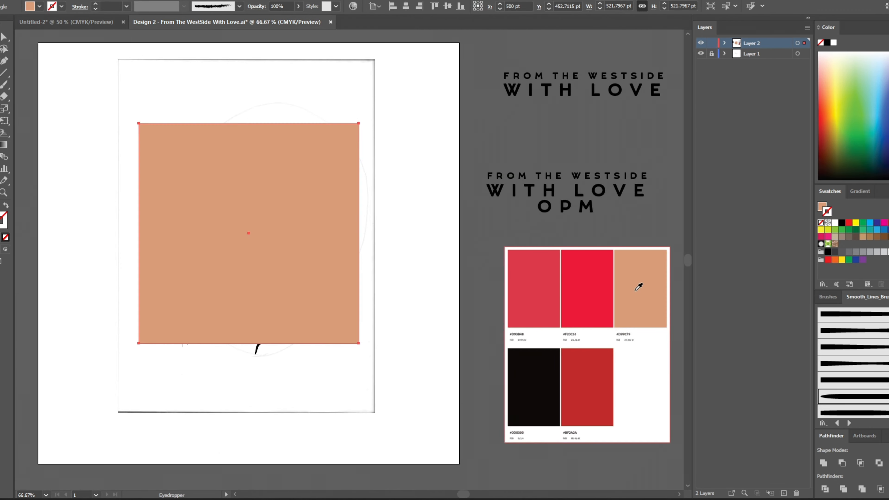
{"action": "key", "text": "shift+x"}
{"action": "key", "text": "v"}
{"action": "left_click", "coordinate": [95, 4]}
{"action": "left_click", "coordinate": [95, 4]}
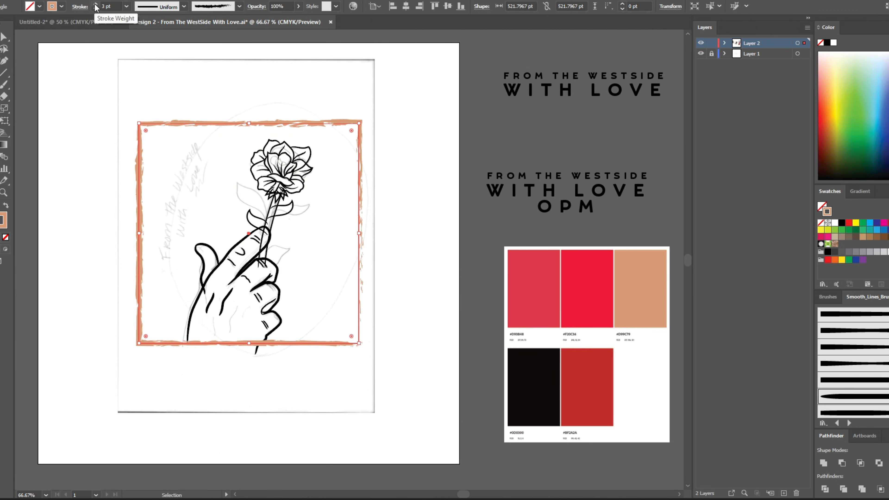
{"action": "left_click", "coordinate": [96, 4]}
{"action": "left_click", "coordinate": [75, 226]}
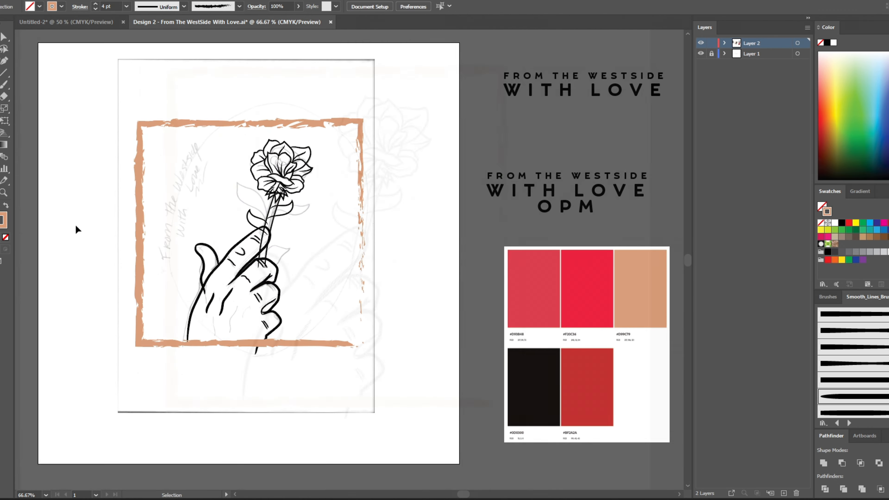
Try a tan copy of the FROM THE WESTSIDE, WITH LOVE, OPM text inside the frame and delete it.
{"action": "scroll", "coordinate": [76, 226], "scroll_direction": "up", "scroll_amount": 1}
{"action": "scroll", "coordinate": [138, 250], "scroll_direction": "down", "scroll_amount": 2}
{"action": "left_click_drag", "start_coordinate": [475, 221], "coordinate": [233, 207]}
{"action": "scroll", "coordinate": [232, 205], "scroll_direction": "up", "scroll_amount": 1}
{"action": "left_click_drag", "start_coordinate": [307, 196], "coordinate": [312, 198]}
{"action": "key", "text": "i"}
{"action": "left_click", "coordinate": [514, 333]}
{"action": "left_click", "coordinate": [617, 315]}
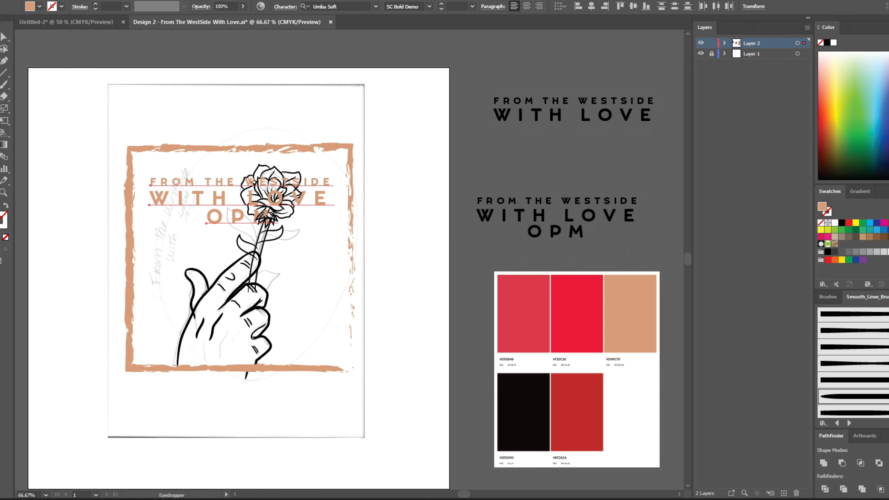
{"action": "key", "text": "v"}
{"action": "scroll", "coordinate": [244, 180], "scroll_direction": "down", "scroll_amount": 1}
{"action": "key", "text": "Delete"}
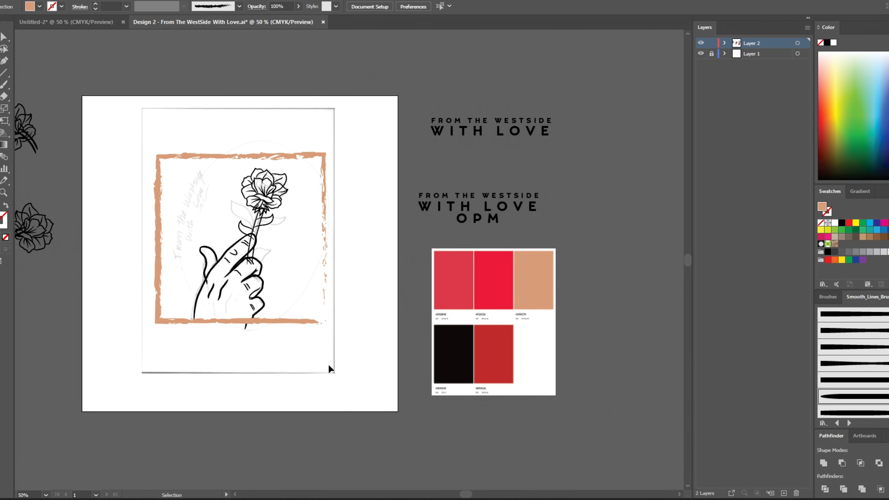
Try shifting the rose toward the left side of the frame, away from its sketched position.
{"action": "scroll", "coordinate": [150, 242], "scroll_direction": "up", "scroll_amount": 1}
{"action": "left_click_drag", "start_coordinate": [308, 201], "coordinate": [268, 206]}
{"action": "left_click", "coordinate": [333, 225]}
{"action": "key", "text": "ctrl+z"}
{"action": "left_click", "coordinate": [339, 219]}
{"action": "key", "text": "ctrl+z"}
{"action": "left_click_drag", "start_coordinate": [244, 143], "coordinate": [277, 192]}
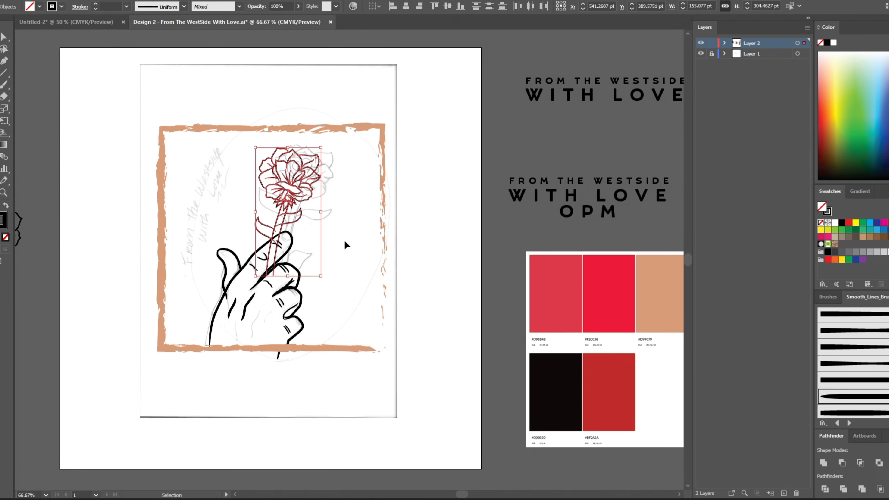
{"action": "left_click", "coordinate": [345, 241]}
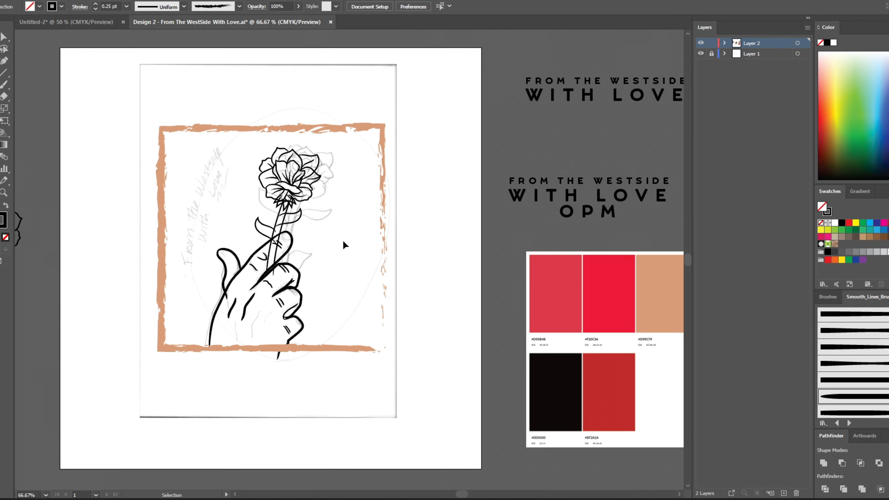
Copy the crease line of the rose's top center petal into the upper-left petal.
{"action": "scroll", "coordinate": [342, 240], "scroll_direction": "down", "scroll_amount": 1}
{"action": "scroll", "coordinate": [135, 287], "scroll_direction": "up", "scroll_amount": 2}
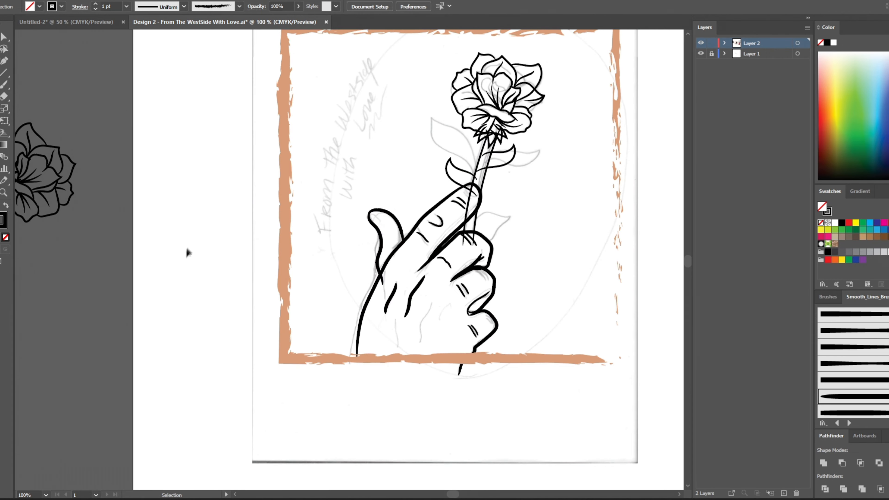
{"action": "scroll", "coordinate": [491, 54], "scroll_direction": "up", "scroll_amount": 5}
{"action": "left_click", "coordinate": [486, 80]}
{"action": "left_click_drag", "start_coordinate": [488, 209], "coordinate": [495, 216]}
{"action": "scroll", "coordinate": [189, 208], "scroll_direction": "down", "scroll_amount": 3}
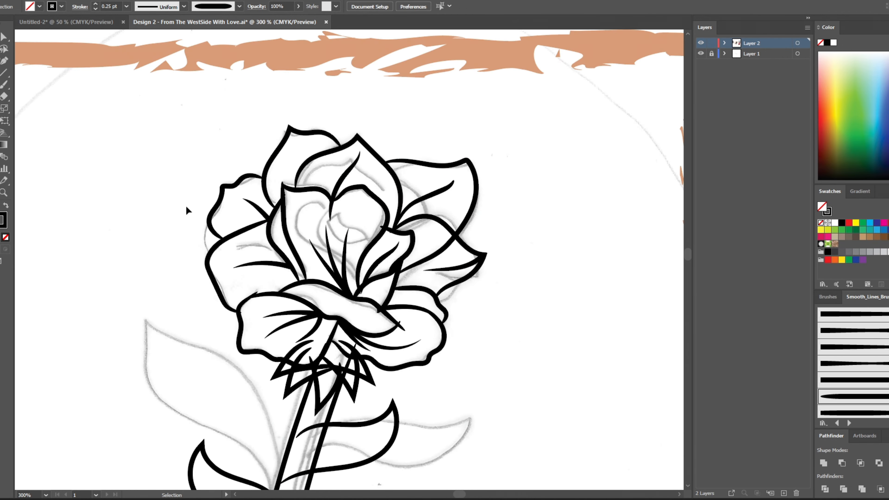
{"action": "scroll", "coordinate": [183, 199], "scroll_direction": "up", "scroll_amount": 3}
{"action": "left_click", "coordinate": [416, 198]}
{"action": "left_click_drag", "start_coordinate": [390, 285], "coordinate": [410, 237]}
{"action": "mouse_move", "coordinate": [427, 179]}
{"action": "left_mouse_down"}
{"action": "mouse_move", "coordinate": [415, 198]}
{"action": "mouse_move", "coordinate": [324, 162]}
{"action": "left_mouse_up"}
{"action": "left_click", "coordinate": [189, 118]}
Rotate and fit the copied crease inside the upper-left petal and set its stroke weight to 0.2 pt.
{"action": "scroll", "coordinate": [186, 119], "scroll_direction": "down", "scroll_amount": 3}
{"action": "scroll", "coordinate": [181, 126], "scroll_direction": "up", "scroll_amount": 3}
{"action": "left_click_drag", "start_coordinate": [395, 232], "coordinate": [432, 204]}
{"action": "left_click_drag", "start_coordinate": [307, 171], "coordinate": [316, 172]}
{"action": "left_click_drag", "start_coordinate": [338, 265], "coordinate": [329, 223]}
{"action": "left_click_drag", "start_coordinate": [320, 165], "coordinate": [318, 174]}
{"action": "left_click_drag", "start_coordinate": [332, 225], "coordinate": [329, 216]}
{"action": "left_click_drag", "start_coordinate": [324, 178], "coordinate": [318, 178]}
{"action": "left_click", "coordinate": [128, 7]}
{"action": "left_click", "coordinate": [128, 7]}
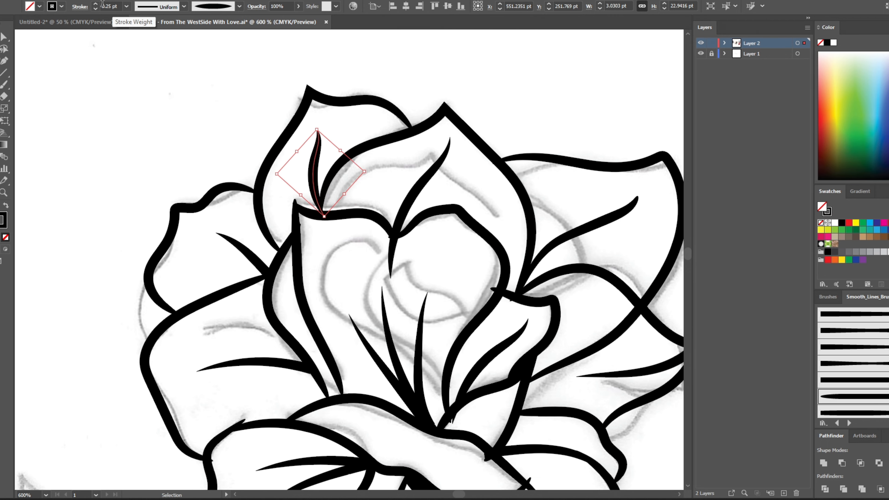
{"action": "key", "text": "Return"}
{"action": "left_click", "coordinate": [151, 126]}
{"action": "scroll", "coordinate": [151, 125], "scroll_direction": "down", "scroll_amount": 3}
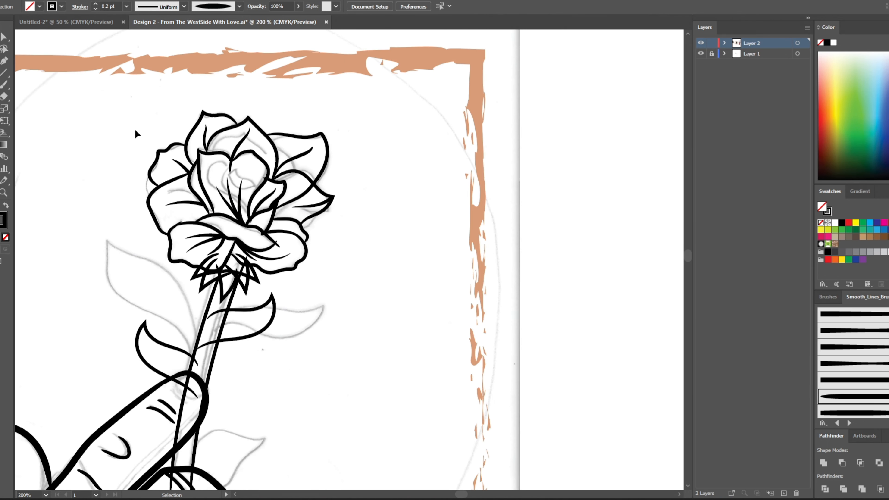
Refine the rose's line work and delete the jagged sepals beneath the bloom.
{"action": "scroll", "coordinate": [189, 227], "scroll_direction": "up", "scroll_amount": 1}
{"action": "left_click", "coordinate": [177, 193]}
{"action": "left_click_drag", "start_coordinate": [177, 192], "coordinate": [430, 232], "text": "alt"}
{"action": "left_click_drag", "start_coordinate": [467, 183], "coordinate": [327, 287], "text": "shift"}
{"action": "mouse_move", "coordinate": [439, 263]}
{"action": "left_mouse_down"}
{"action": "mouse_move", "coordinate": [411, 256]}
{"action": "mouse_move", "coordinate": [391, 272]}
{"action": "mouse_move", "coordinate": [410, 206]}
{"action": "left_mouse_up"}
{"action": "key", "text": "Delete"}
{"action": "scroll", "coordinate": [450, 245], "scroll_direction": "down", "scroll_amount": 1}
Select the rose and hand line work and trim an overlapping piece near the bloom's base with Shape Builder.
{"action": "left_click_drag", "start_coordinate": [420, 234], "coordinate": [469, 259], "text": "shift"}
{"action": "left_click", "coordinate": [436, 243]}
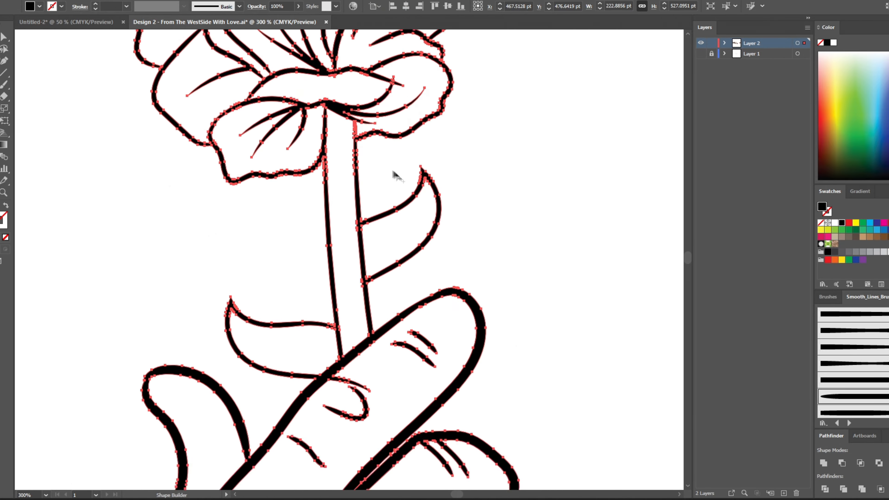
{"action": "scroll", "coordinate": [388, 61], "scroll_direction": "up", "scroll_amount": 4}
{"action": "left_click", "coordinate": [413, 152], "text": "alt"}
{"action": "scroll", "coordinate": [368, 221], "scroll_direction": "down", "scroll_amount": 2}
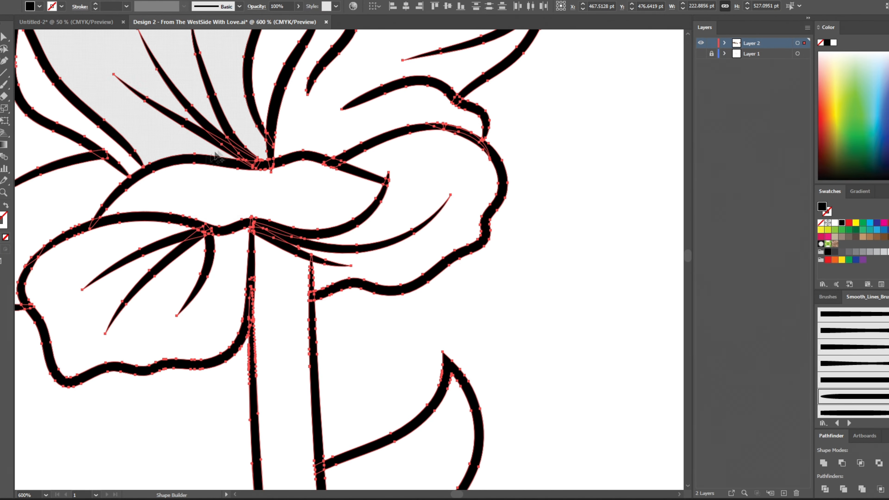
{"action": "key", "text": "v"}
{"action": "left_click", "coordinate": [549, 278]}
{"action": "scroll", "coordinate": [548, 277], "scroll_direction": "down", "scroll_amount": 3}
{"action": "scroll", "coordinate": [307, 160], "scroll_direction": "down", "scroll_amount": 2}
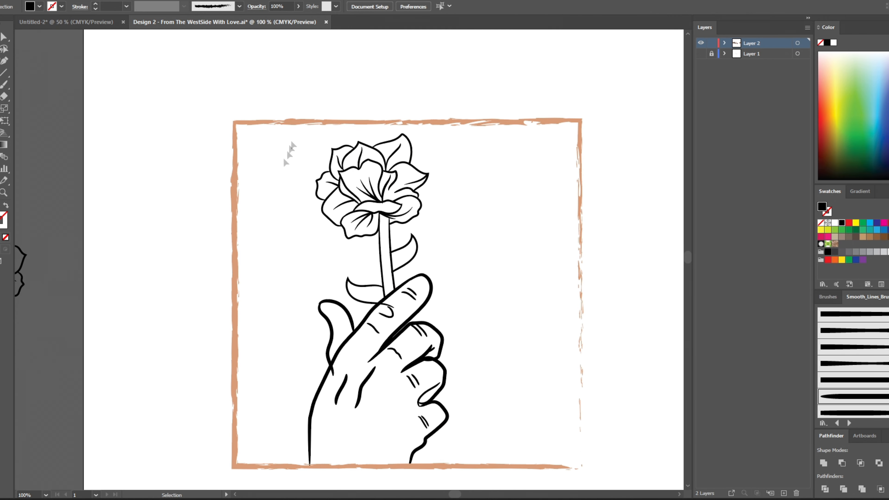
{"action": "left_click_drag", "start_coordinate": [290, 134], "coordinate": [497, 459]}
{"action": "left_click", "coordinate": [579, 377], "text": "shift"}
{"action": "left_click", "coordinate": [849, 223]}
{"action": "left_click", "coordinate": [497, 266]}
{"action": "key", "text": "ctrl+z"}
Select the rose and hand line work without the frame and fill it black.
{"action": "left_click_drag", "start_coordinate": [277, 139], "coordinate": [476, 467]}
{"action": "left_click", "coordinate": [580, 206], "text": "shift"}
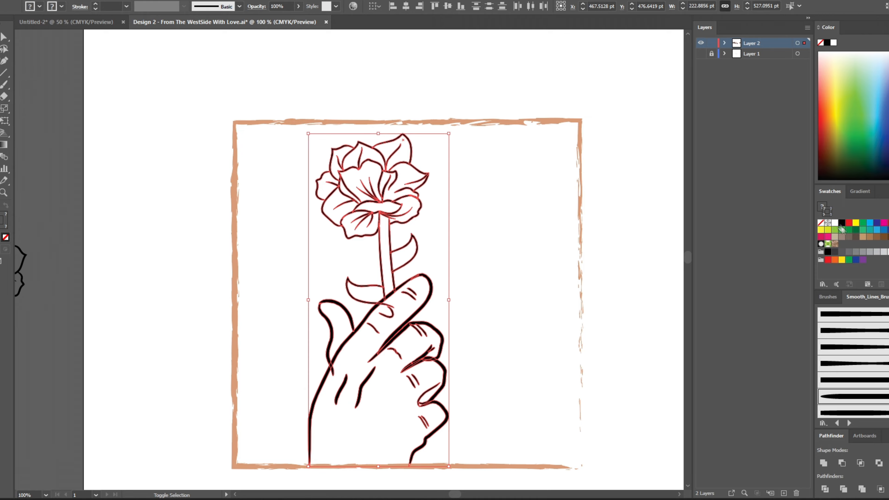
{"action": "left_click", "coordinate": [841, 223]}
{"action": "left_click", "coordinate": [524, 258]}
{"action": "mouse_move", "coordinate": [276, 149]}
{"action": "left_mouse_down"}
{"action": "mouse_move", "coordinate": [495, 440]}
{"action": "mouse_move", "coordinate": [497, 466]}
{"action": "left_mouse_up"}
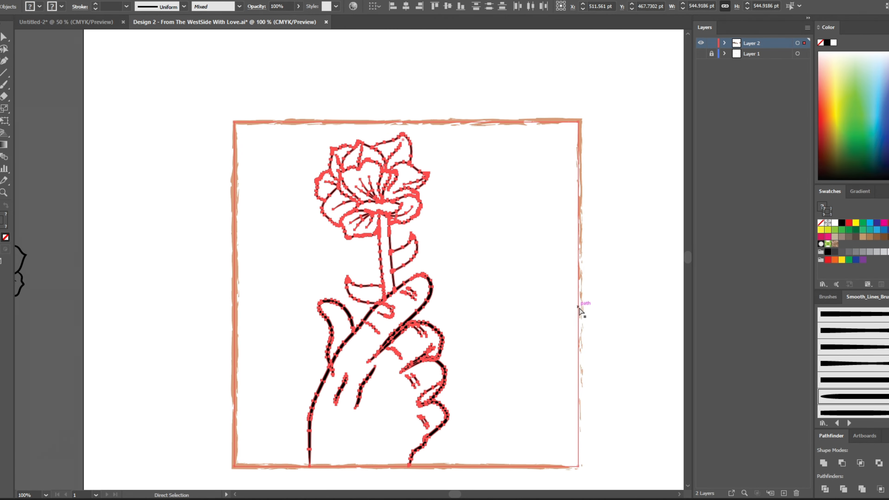
{"action": "left_click", "coordinate": [580, 310], "text": "shift"}
{"action": "left_click", "coordinate": [842, 223]}
Trim the leaf line crossing the index finger and clean up overlapping lines in the bloom with Shape Builder.
{"action": "key", "text": "shift+m"}
{"action": "scroll", "coordinate": [380, 303], "scroll_direction": "up", "scroll_amount": 6}
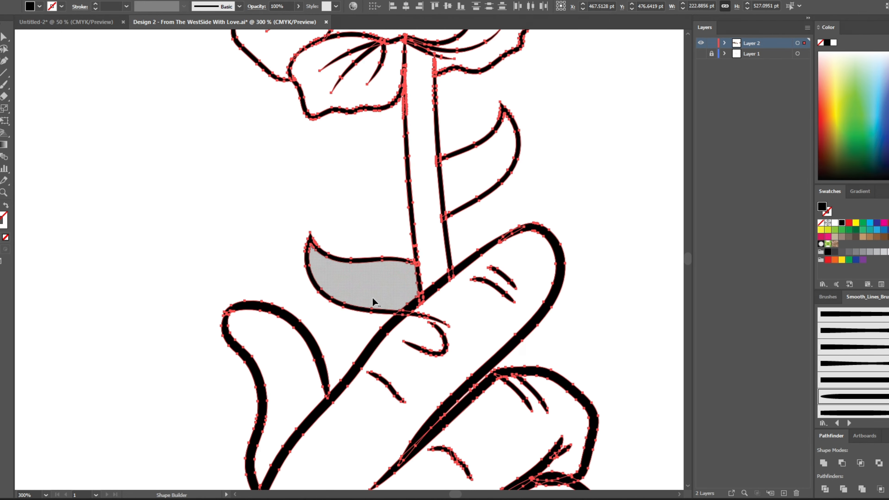
{"action": "scroll", "coordinate": [315, 341], "scroll_direction": "down", "scroll_amount": 2}
{"action": "scroll", "coordinate": [237, 257], "scroll_direction": "down", "scroll_amount": 2}
{"action": "scroll", "coordinate": [236, 257], "scroll_direction": "up", "scroll_amount": 2}
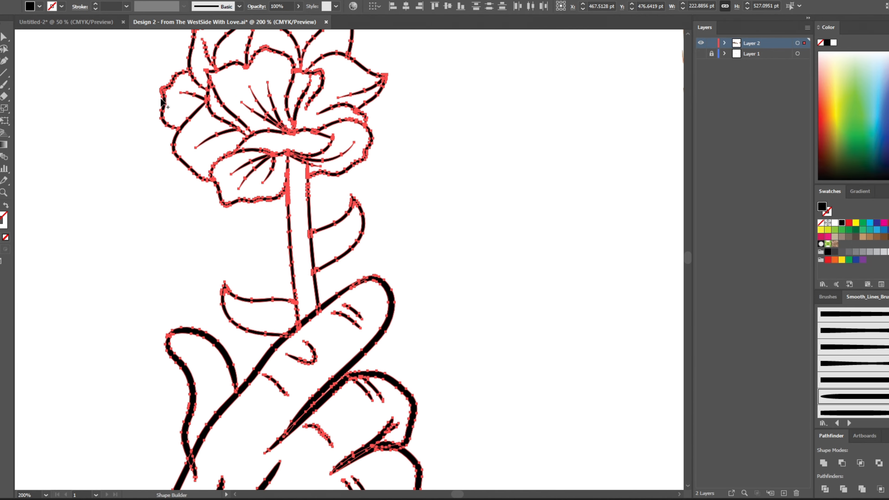
{"action": "scroll", "coordinate": [165, 140], "scroll_direction": "up", "scroll_amount": 3}
{"action": "scroll", "coordinate": [61, 235], "scroll_direction": "down", "scroll_amount": 1}
{"action": "scroll", "coordinate": [410, 303], "scroll_direction": "up", "scroll_amount": 2}
{"action": "scroll", "coordinate": [385, 342], "scroll_direction": "down", "scroll_amount": 1}
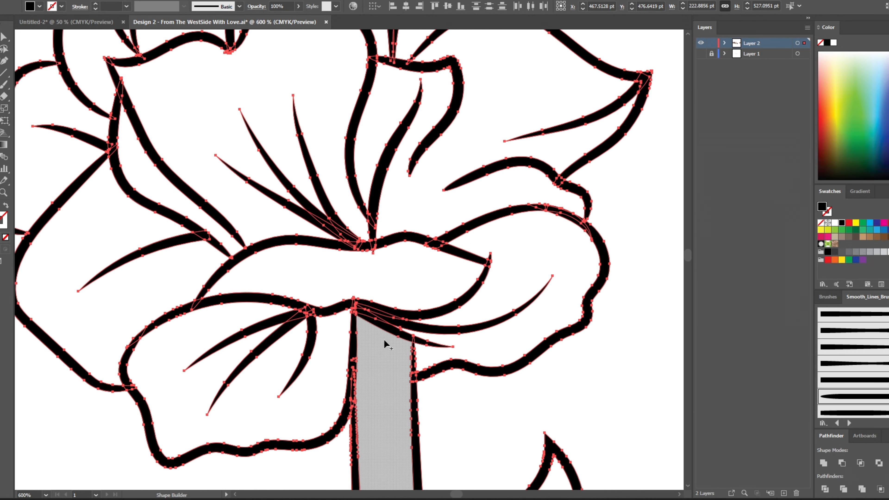
{"action": "scroll", "coordinate": [387, 341], "scroll_direction": "up", "scroll_amount": 3}
{"action": "scroll", "coordinate": [275, 276], "scroll_direction": "down", "scroll_amount": 1}
{"action": "left_click_drag", "start_coordinate": [264, 122], "coordinate": [286, 222]}
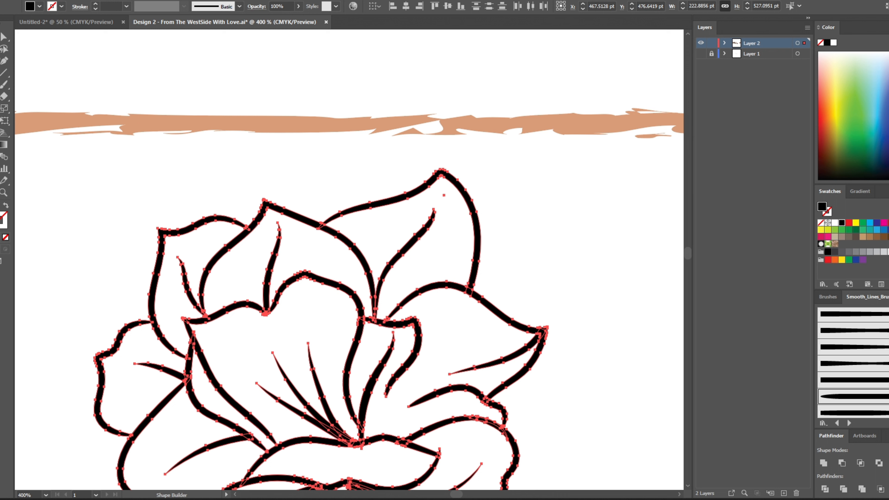
Try a dark green fill and the palette's #D93B48 red as fill colors for the rose and hand artwork.
{"action": "scroll", "coordinate": [99, 160], "scroll_direction": "down", "scroll_amount": 5}
{"action": "left_click", "coordinate": [856, 229]}
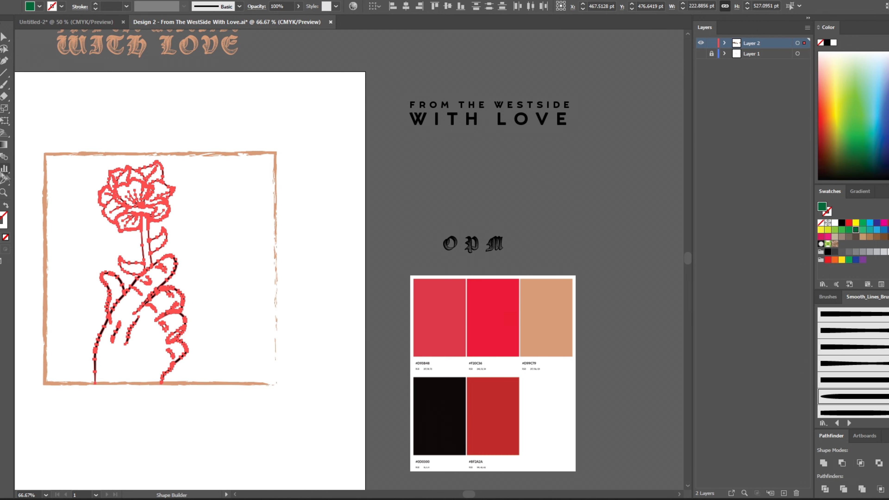
{"action": "key", "text": "i"}
{"action": "left_click", "coordinate": [440, 305]}
{"action": "key", "text": "ctrl+z"}
{"action": "left_click", "coordinate": [53, 171], "text": "ctrl"}
{"action": "left_click", "coordinate": [440, 305]}
{"action": "key", "text": "v"}
{"action": "left_click_drag", "start_coordinate": [77, 165], "coordinate": [236, 384]}
{"action": "left_click", "coordinate": [44, 183], "text": "shift"}
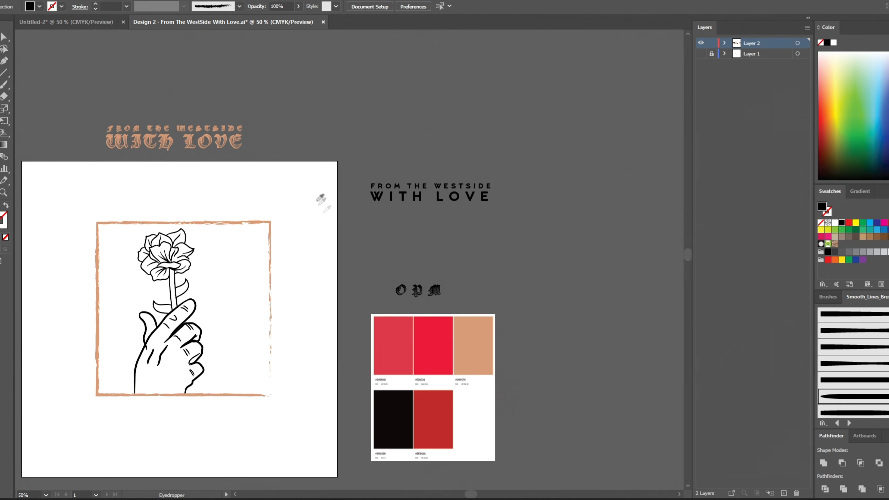
Sample the palette's #D93B48 red and select the rose and hand line work without the frame.
{"action": "left_click", "coordinate": [393, 346]}
{"action": "key", "text": "v"}
{"action": "left_click_drag", "start_coordinate": [105, 227], "coordinate": [252, 371]}
{"action": "left_click", "coordinate": [268, 339], "text": "shift"}
{"action": "key", "text": "u"}
{"action": "scroll", "coordinate": [143, 241], "scroll_direction": "up", "scroll_amount": 6}
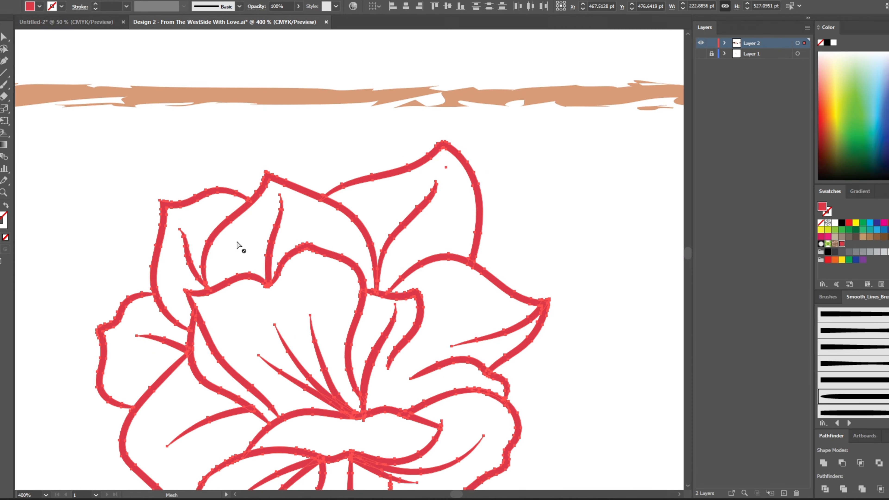
Set the rose and hand line work back to black and choose the #D93B48 red swatch for Shape Builder.
{"action": "key", "text": "shift+m"}
{"action": "left_click", "coordinate": [248, 242]}
{"action": "key", "text": "ctrl+z"}
{"action": "key", "text": "v"}
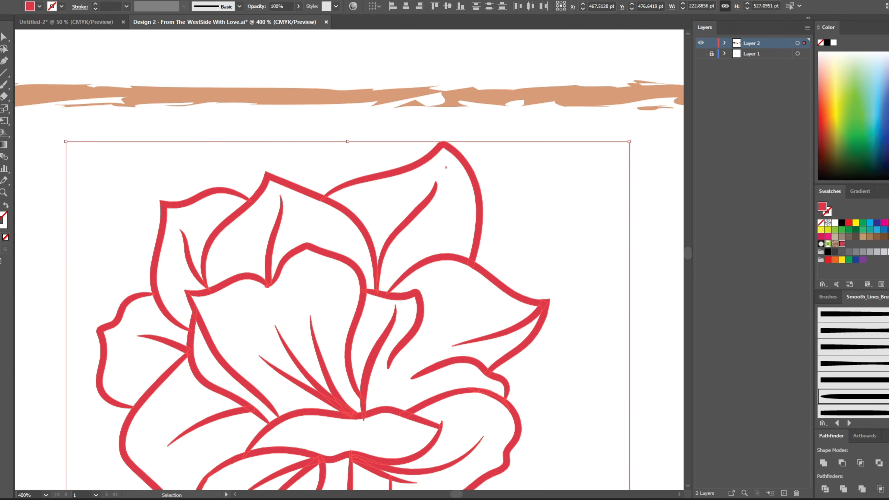
{"action": "left_click", "coordinate": [841, 223]}
{"action": "key", "text": "shift+m"}
{"action": "left_click", "coordinate": [841, 243]}
Fill all of the rose's petals with the #D93B48 red using Shape Builder, then deselect the artwork.
{"action": "left_click", "coordinate": [232, 230]}
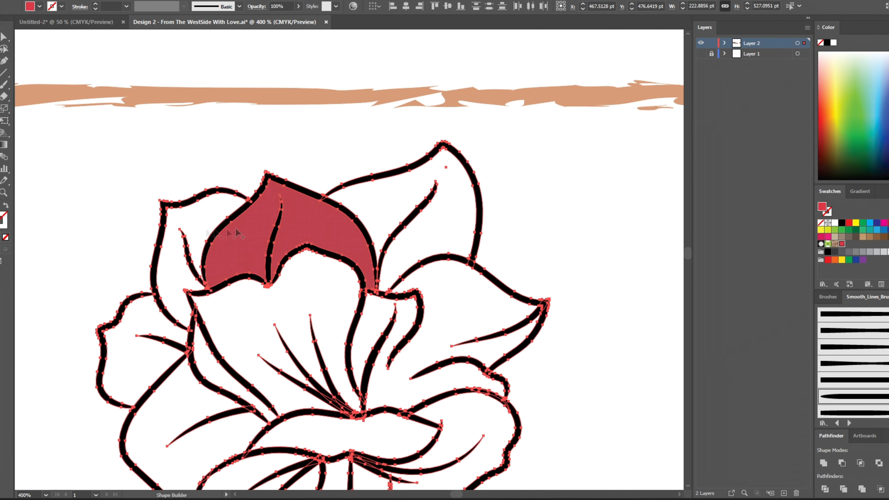
{"action": "left_click", "coordinate": [186, 224]}
{"action": "left_click", "coordinate": [420, 228]}
{"action": "left_click", "coordinate": [446, 298]}
{"action": "left_click", "coordinate": [297, 308]}
{"action": "left_click", "coordinate": [147, 354]}
{"action": "left_click", "coordinate": [206, 368]}
{"action": "scroll", "coordinate": [196, 364], "scroll_direction": "down", "scroll_amount": 3}
{"action": "left_click", "coordinate": [181, 282]}
{"action": "left_click", "coordinate": [332, 328]}
{"action": "left_click", "coordinate": [447, 347]}
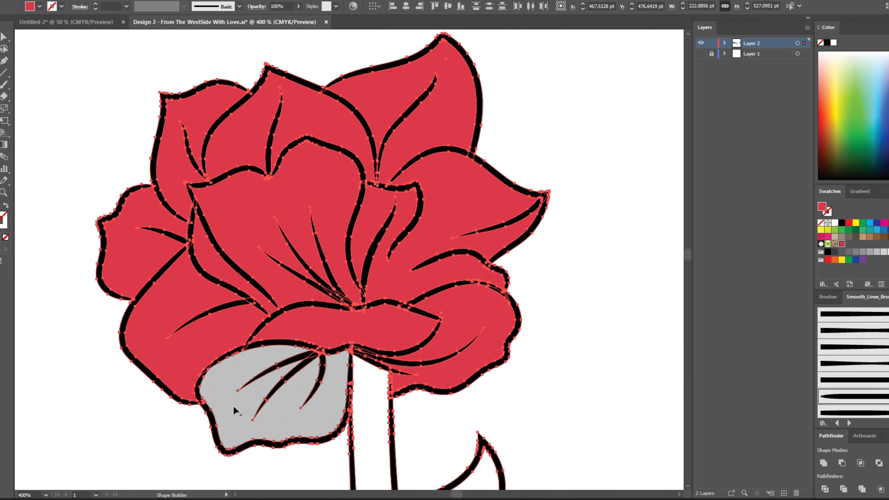
{"action": "left_click", "coordinate": [232, 405]}
{"action": "scroll", "coordinate": [232, 405], "scroll_direction": "down", "scroll_amount": 3}
{"action": "left_click", "coordinate": [4, 37]}
{"action": "left_click", "coordinate": [138, 81]}
{"action": "scroll", "coordinate": [154, 217], "scroll_direction": "down", "scroll_amount": 2}
{"action": "scroll", "coordinate": [151, 287], "scroll_direction": "down", "scroll_amount": 3}
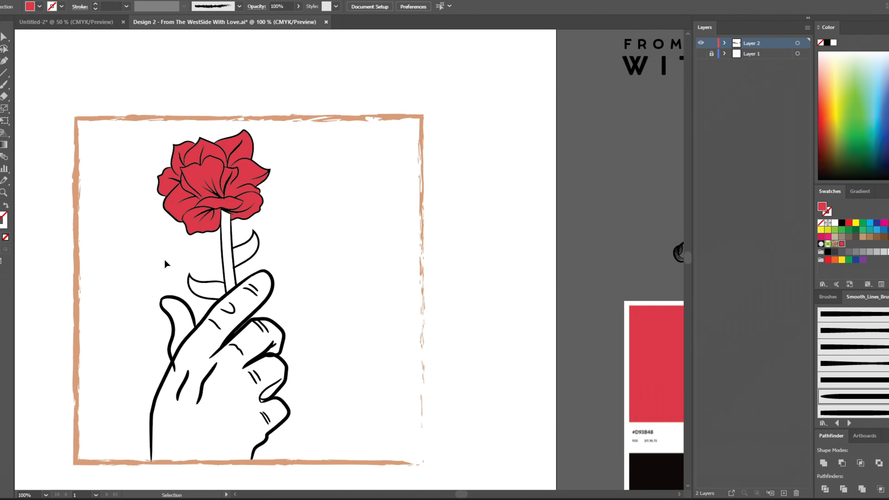
Position the frame and tan blackletter FROM THE WESTSIDE WITH LOVE text so the lettering runs behind the hand and stem.
{"action": "scroll", "coordinate": [164, 258], "scroll_direction": "left", "scroll_amount": 1}
{"action": "left_click_drag", "start_coordinate": [256, 282], "coordinate": [248, 276]}
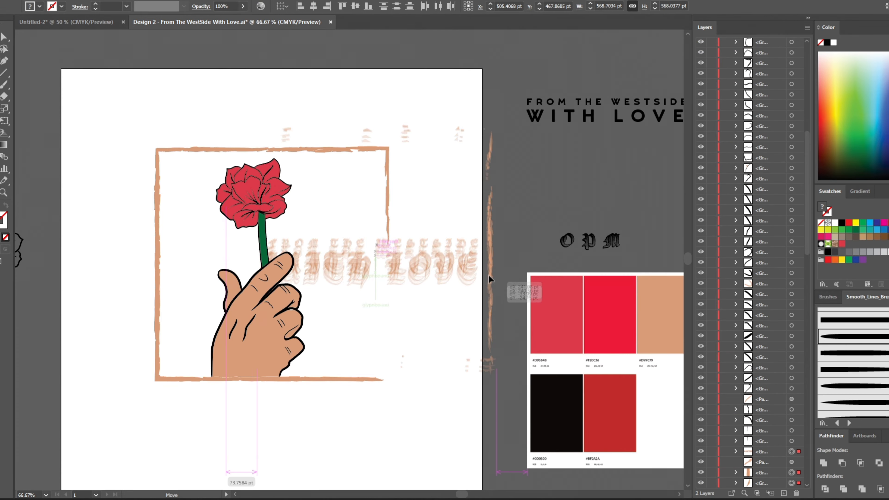
{"action": "left_click_drag", "start_coordinate": [511, 287], "coordinate": [392, 289]}
{"action": "left_click_drag", "start_coordinate": [106, 138], "coordinate": [313, 124]}
{"action": "key", "text": "ctrl+z"}
{"action": "left_click", "coordinate": [126, 214]}
{"action": "key", "text": "ctrl+plus"}
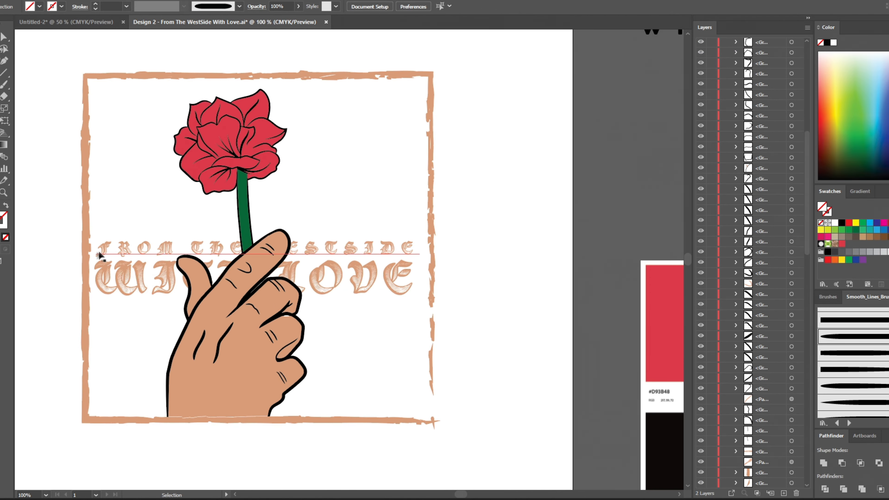
Place a copy of the stem's left outline just inside the stem and change its stacking order.
{"action": "scroll", "coordinate": [99, 250], "scroll_direction": "down", "scroll_amount": 2}
{"action": "scroll", "coordinate": [69, 205], "scroll_direction": "up", "scroll_amount": 3}
{"action": "scroll", "coordinate": [399, 251], "scroll_direction": "up", "scroll_amount": 2}
{"action": "left_click_drag", "start_coordinate": [361, 250], "coordinate": [332, 247]}
{"action": "right_click", "coordinate": [332, 247]}
{"action": "mouse_move", "coordinate": [362, 374]}
{"action": "left_click", "coordinate": [466, 373]}
{"action": "scroll", "coordinate": [362, 261], "scroll_direction": "down", "scroll_amount": 3}
{"action": "scroll", "coordinate": [389, 367], "scroll_direction": "down", "scroll_amount": 2}
{"action": "left_click_drag", "start_coordinate": [394, 427], "coordinate": [404, 431]}
{"action": "scroll", "coordinate": [425, 226], "scroll_direction": "up", "scroll_amount": 3}
{"action": "left_click_drag", "start_coordinate": [344, 139], "coordinate": [351, 117]}
{"action": "scroll", "coordinate": [375, 160], "scroll_direction": "down", "scroll_amount": 2}
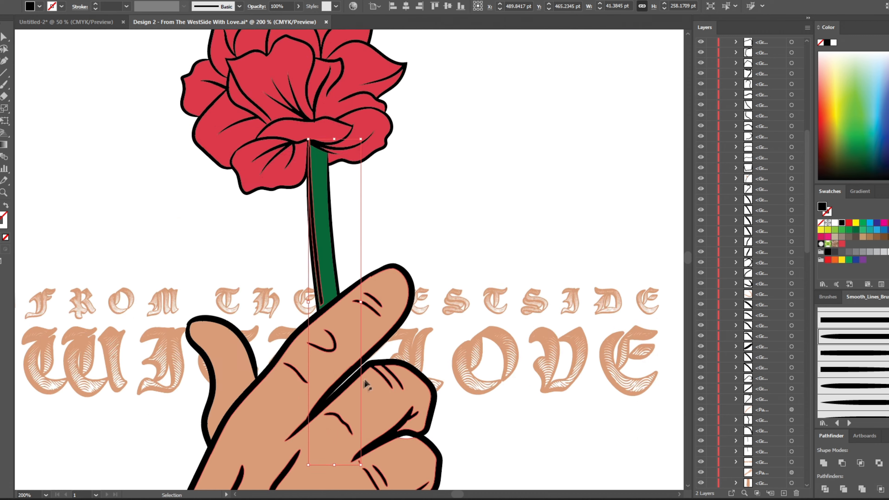
Scale the copied stem outline slightly larger and nudge it to form a shadow strip along the stem's left edge.
{"action": "scroll", "coordinate": [365, 381], "scroll_direction": "down", "scroll_amount": 2}
{"action": "left_click_drag", "start_coordinate": [361, 391], "coordinate": [364, 402]}
{"action": "left_click", "coordinate": [395, 148]}
{"action": "scroll", "coordinate": [395, 148], "scroll_direction": "up", "scroll_amount": 3}
{"action": "left_click", "coordinate": [162, 298]}
{"action": "key", "text": "Left"}
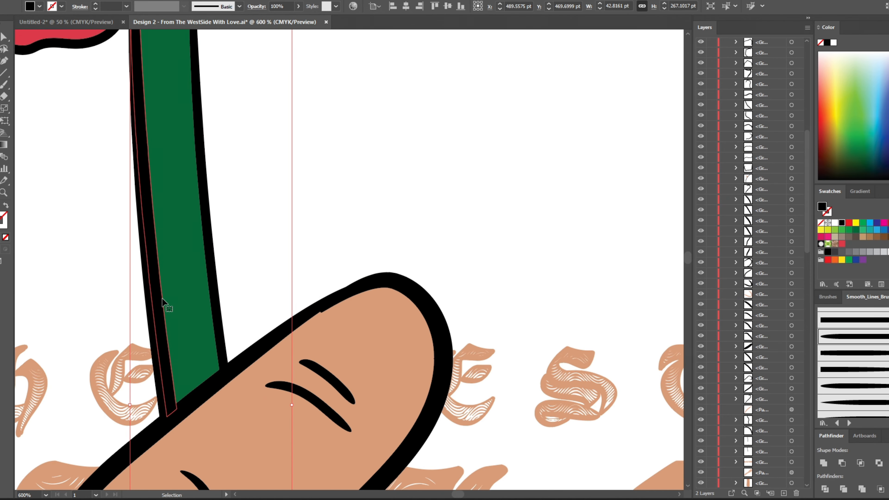
Fill the stem's shadow strip with a light gray swatch.
{"action": "left_click", "coordinate": [879, 253]}
{"action": "key", "text": "a"}
{"action": "key", "text": "ctrl+z"}
{"action": "key", "text": "ctrl+shift+z"}
{"action": "key", "text": "v"}
{"action": "left_click", "coordinate": [363, 169]}
{"action": "scroll", "coordinate": [358, 173], "scroll_direction": "down", "scroll_amount": 2}
{"action": "scroll", "coordinate": [252, 107], "scroll_direction": "up", "scroll_amount": 1}
Sample the stem's green for the shadow strip, darken the fill to a deeper green, and deselect it.
{"action": "left_click_drag", "start_coordinate": [252, 106], "coordinate": [272, 174]}
{"action": "left_click", "coordinate": [273, 174]}
{"action": "key", "text": "i"}
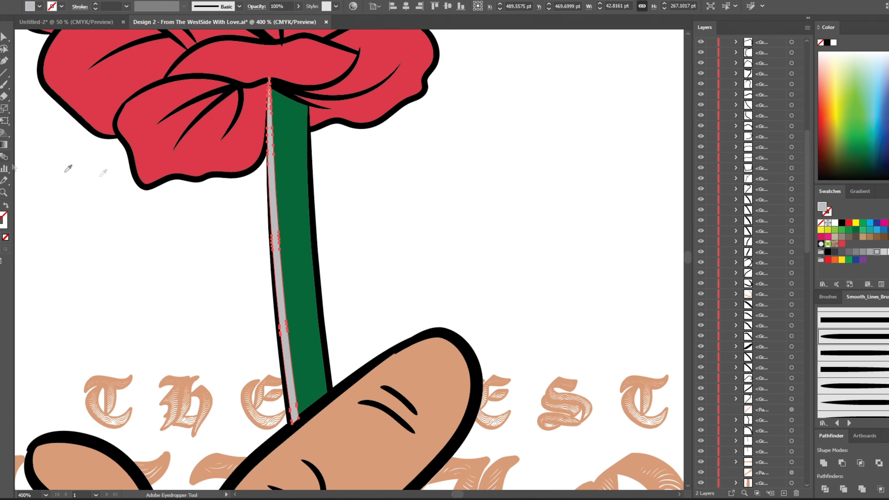
{"action": "left_click", "coordinate": [294, 196]}
{"action": "double_click", "coordinate": [2, 215]}
{"action": "left_click", "coordinate": [594, 218]}
{"action": "left_click", "coordinate": [705, 134]}
{"action": "key", "text": "v"}
{"action": "left_click", "coordinate": [449, 213]}
Ungroup the rose's lower-left petal artwork and select one of its inner vein lines.
{"action": "left_click", "coordinate": [284, 314]}
{"action": "scroll", "coordinate": [371, 424], "scroll_direction": "down", "scroll_amount": 5}
{"action": "left_click_drag", "start_coordinate": [376, 429], "coordinate": [375, 440]}
{"action": "scroll", "coordinate": [539, 113], "scroll_direction": "down", "scroll_amount": 5}
{"action": "scroll", "coordinate": [378, 225], "scroll_direction": "up", "scroll_amount": 8}
{"action": "left_click", "coordinate": [392, 207]}
{"action": "key", "text": "ctrl+shift+g"}
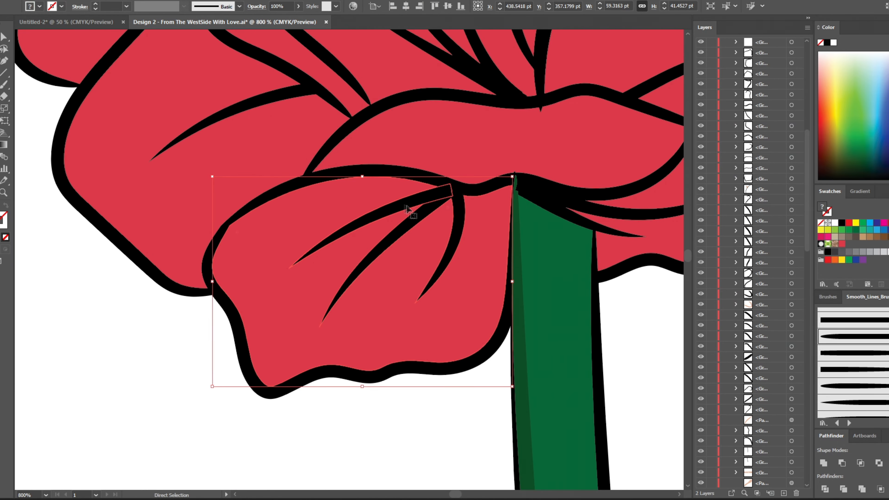
{"action": "key", "text": "ctrl+shift+a"}
{"action": "left_click", "coordinate": [380, 210]}
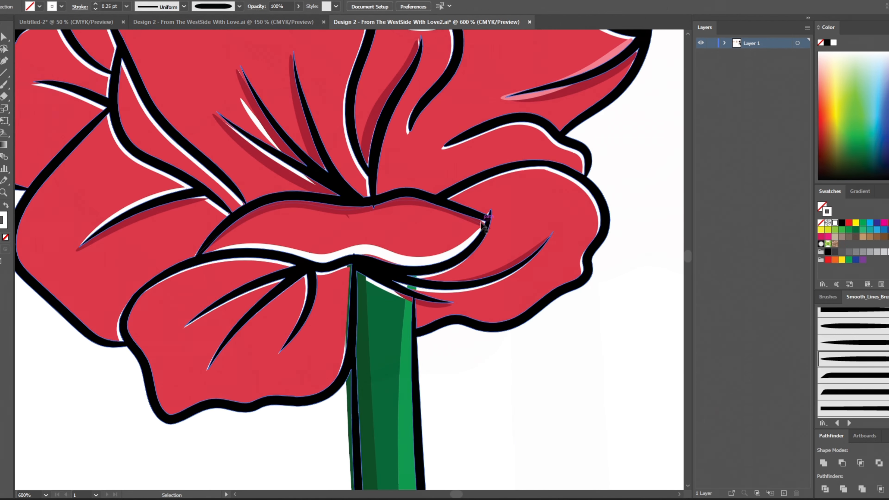
Shift and stretch the white highlight stroke along the lower edge of the rose's central front petal.
{"action": "left_click", "coordinate": [435, 261]}
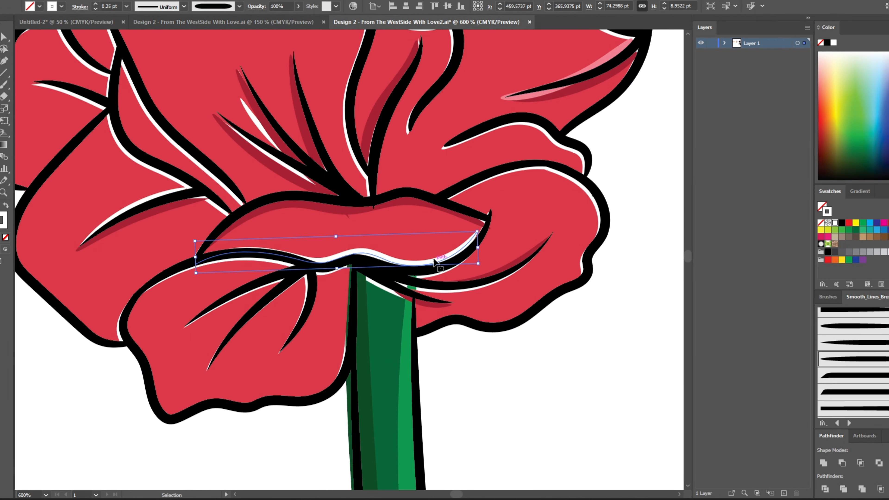
{"action": "left_click_drag", "start_coordinate": [481, 228], "coordinate": [483, 228]}
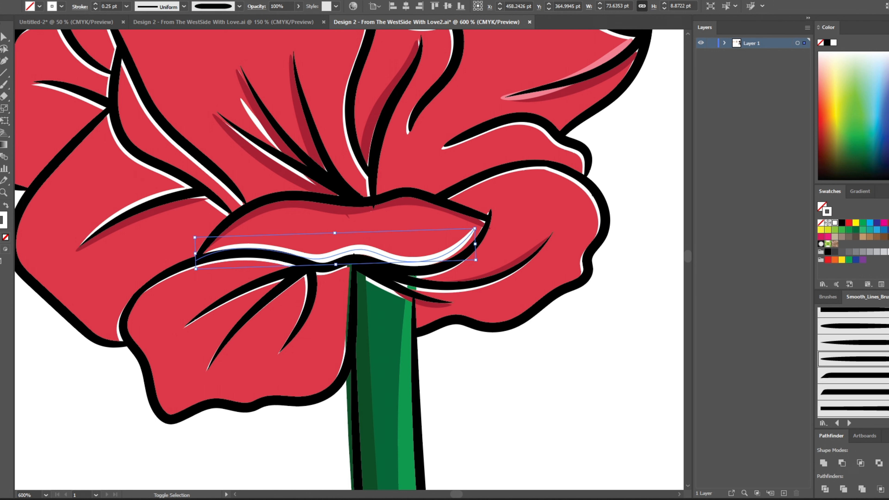
{"action": "scroll", "coordinate": [518, 257], "scroll_direction": "up", "scroll_amount": 2}
{"action": "left_click_drag", "start_coordinate": [432, 198], "coordinate": [455, 198]}
{"action": "key", "text": "Left"}
{"action": "key", "text": "Left"}
{"action": "key", "text": "Left"}
{"action": "key", "text": "Right"}
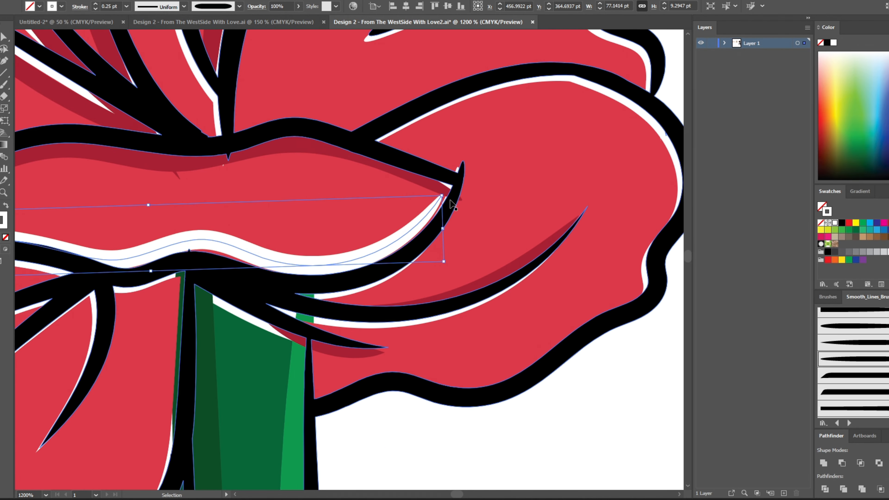
Delete the white highlight below the rose's central front petal and the extra stroke along its upper edge.
{"action": "key", "text": "ctrl+shift+a"}
{"action": "scroll", "coordinate": [434, 365], "scroll_direction": "down", "scroll_amount": 3}
{"action": "left_click", "coordinate": [392, 332]}
{"action": "key", "text": "Delete"}
{"action": "scroll", "coordinate": [369, 315], "scroll_direction": "up", "scroll_amount": 1}
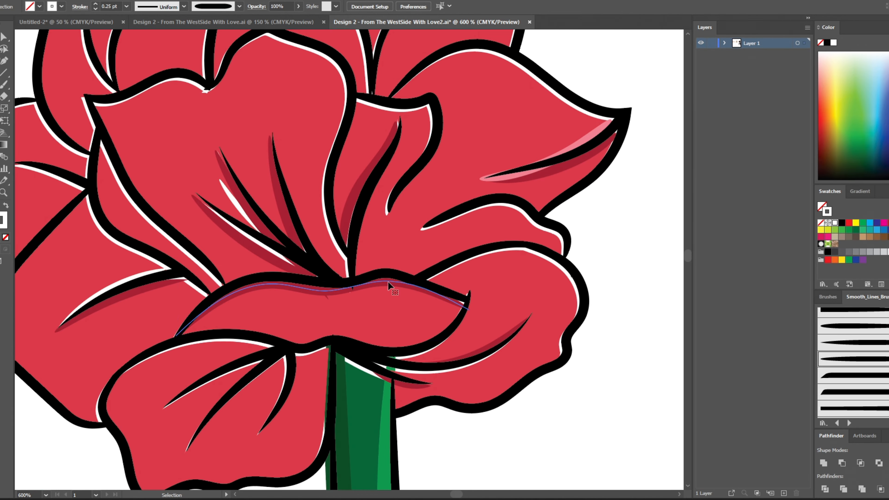
{"action": "left_click", "coordinate": [387, 281]}
{"action": "key", "text": "Delete"}
{"action": "scroll", "coordinate": [539, 427], "scroll_direction": "down", "scroll_amount": 1}
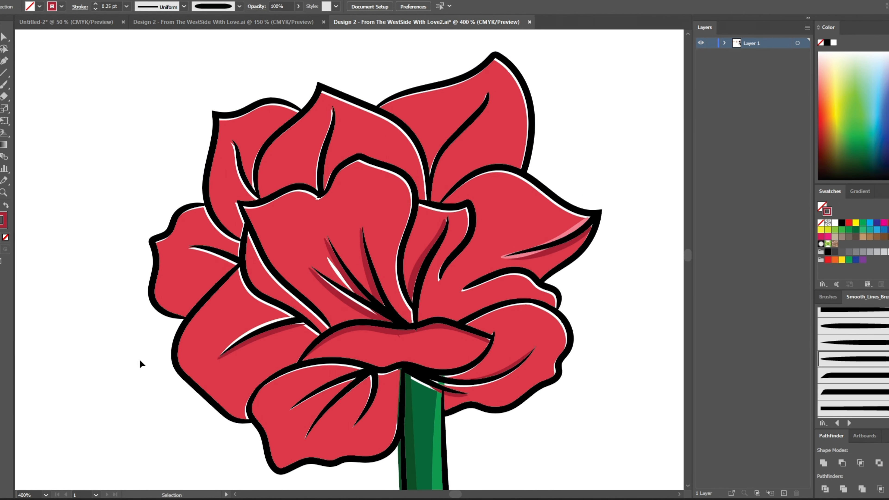
{"action": "scroll", "coordinate": [113, 351], "scroll_direction": "down", "scroll_amount": 1}
{"action": "scroll", "coordinate": [113, 351], "scroll_direction": "down", "scroll_amount": 1}
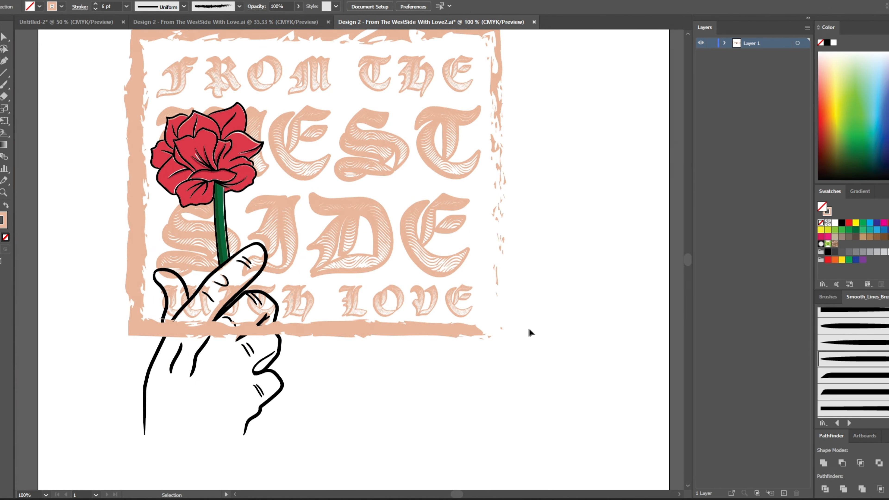
Replace the blackletter block below the artboard with five lines: WITH LOVE ON / MY MIND & FIRE / IN MY HEART, / THEY CAN NEVER / TAKE US APART..
{"action": "left_click", "coordinate": [367, 148]}
{"action": "right_click", "coordinate": [451, 143]}
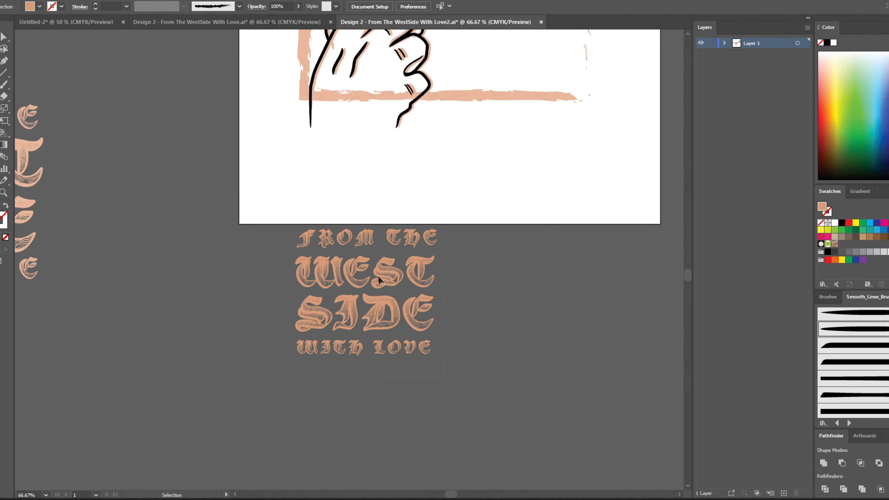
{"action": "left_click_drag", "start_coordinate": [377, 301], "coordinate": [378, 278]}
{"action": "triple_click", "coordinate": [377, 274]}
{"action": "type", "text": "WITH"}
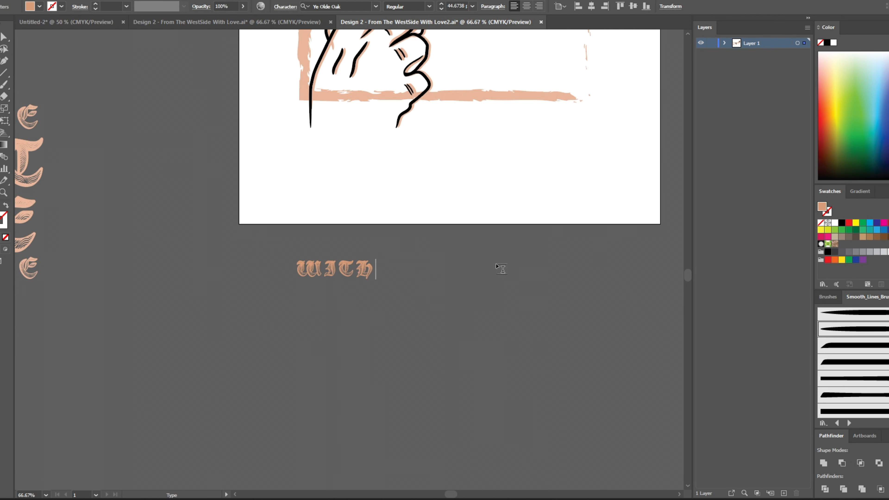
{"action": "type", "text": " LOVE ON"}
{"action": "key", "text": "Return"}
{"action": "type", "text": "MY MIND & FIRE"}
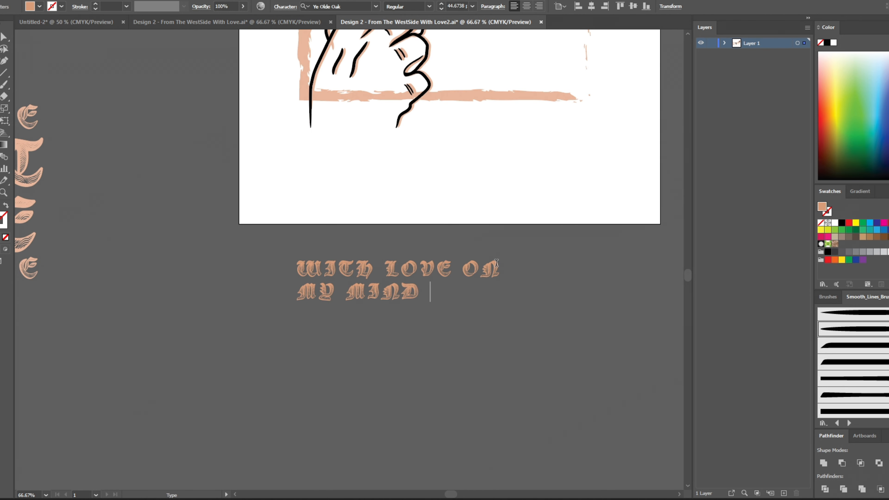
{"action": "key", "text": "Return"}
{"action": "type", "text": "IN MY HEART,"}
{"action": "key", "text": "Return"}
{"action": "type", "text": "THEY CAN NEVER"}
{"action": "key", "text": "Return"}
{"action": "type", "text": "TAKE US APART"}
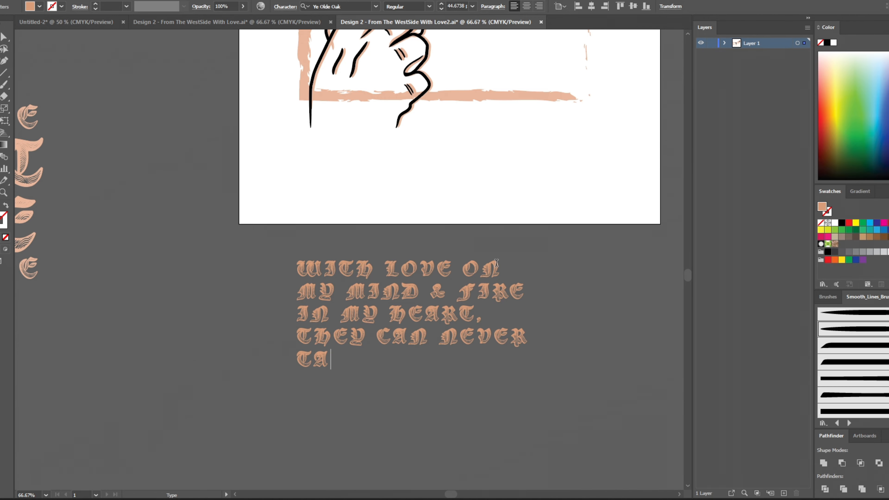
{"action": "key", "text": "Escape"}
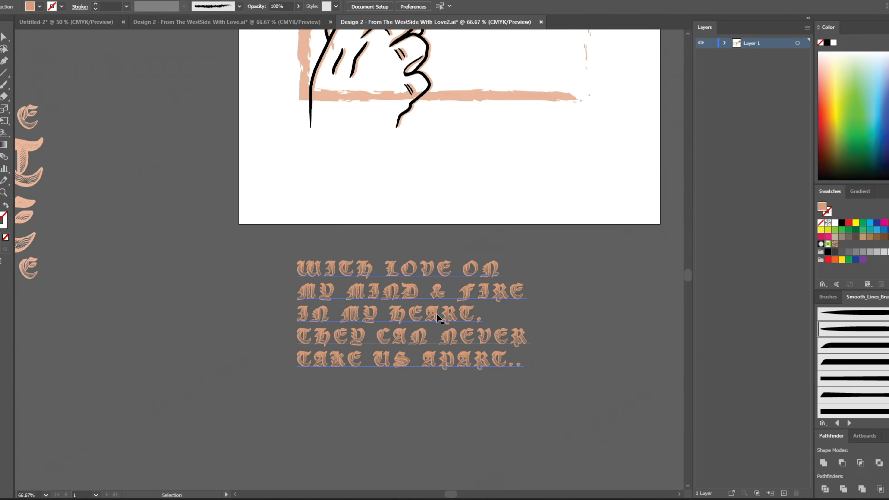
Move the lyric text beside the rose and hand inside the frame and loosen its line spacing.
{"action": "key", "text": "ctrl+minus"}
{"action": "left_click_drag", "start_coordinate": [437, 317], "coordinate": [544, 88]}
{"action": "key", "text": "alt+Down"}
{"action": "key", "text": "alt+Down"}
{"action": "scroll", "coordinate": [589, 87], "scroll_direction": "up", "scroll_amount": 1}
Rebreak the lyric's opening into three lines: WITH LOVE / ON MY MIND / & FIRE.
{"action": "double_click", "coordinate": [557, 110]}
{"action": "key", "text": "Return"}
{"action": "key", "text": "Down"}
{"action": "key", "text": "BackSpace"}
{"action": "key", "text": "Right"}
{"action": "key", "text": "Right"}
{"action": "key", "text": "Right"}
{"action": "key", "text": "Right"}
{"action": "key", "text": "Right"}
{"action": "key", "text": "Right"}
{"action": "key", "text": "Right"}
{"action": "key", "text": "Right"}
{"action": "key", "text": "Return"}
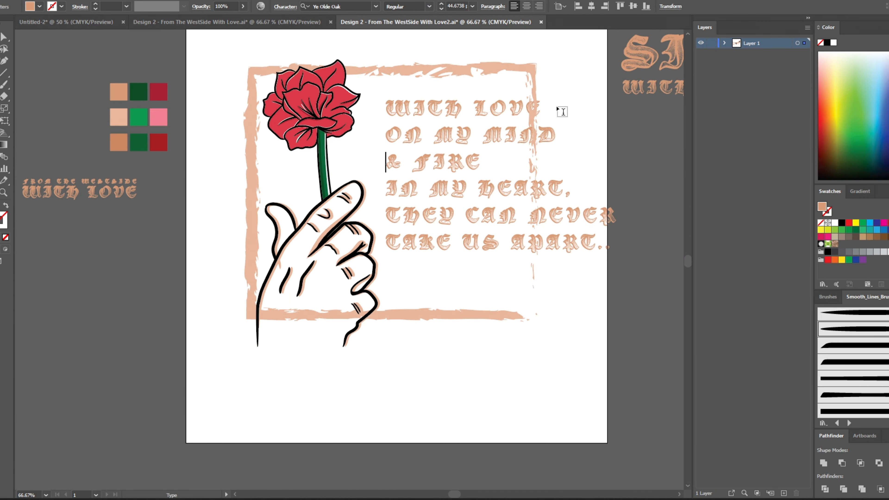
Rebreak the lyric's ending into three lines: THEY CAN / NEVER TAKE / US APART..
{"action": "key", "text": "Return"}
{"action": "key", "text": "Right"}
{"action": "key", "text": "Right"}
{"action": "key", "text": "Right"}
{"action": "key", "text": "Right"}
{"action": "key", "text": "Right"}
{"action": "key", "text": "Right"}
{"action": "key", "text": "Right"}
{"action": "key", "text": "Right"}
{"action": "key", "text": "Right"}
{"action": "key", "text": "Right"}
{"action": "key", "text": "Delete"}
{"action": "key", "text": "Return"}
{"action": "key", "text": "Escape"}
Loosen the lyric's line spacing further and scale the text block down to fit within the frame.
{"action": "key", "text": "alt+Down"}
{"action": "key", "text": "alt+Down"}
{"action": "mouse_move", "coordinate": [573, 299]}
{"action": "left_mouse_down"}
{"action": "mouse_move", "coordinate": [549, 285]}
{"action": "mouse_move", "coordinate": [532, 255]}
{"action": "left_mouse_up"}
Widen the frame to the right to about 721 pt and enlarge the lyric text block.
{"action": "left_click", "coordinate": [534, 245]}
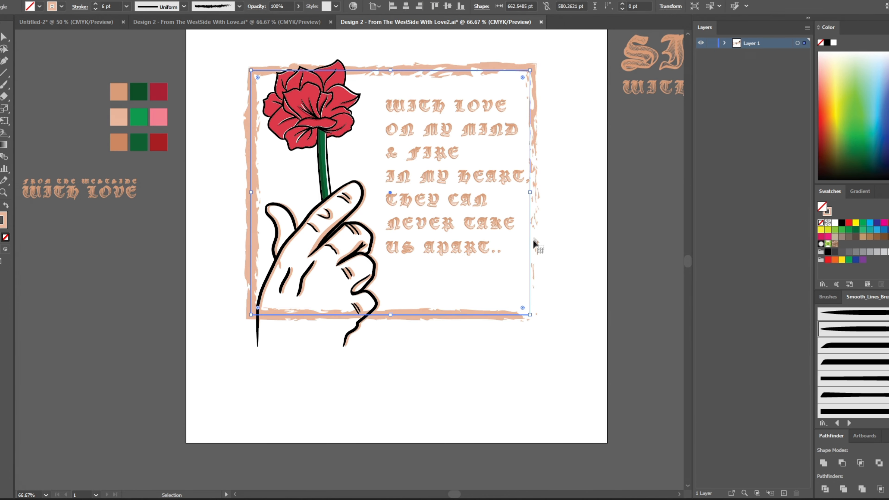
{"action": "left_click_drag", "start_coordinate": [532, 192], "coordinate": [557, 193]}
{"action": "left_click", "coordinate": [514, 179]}
{"action": "left_click_drag", "start_coordinate": [532, 256], "coordinate": [589, 330]}
{"action": "left_click", "coordinate": [589, 330]}
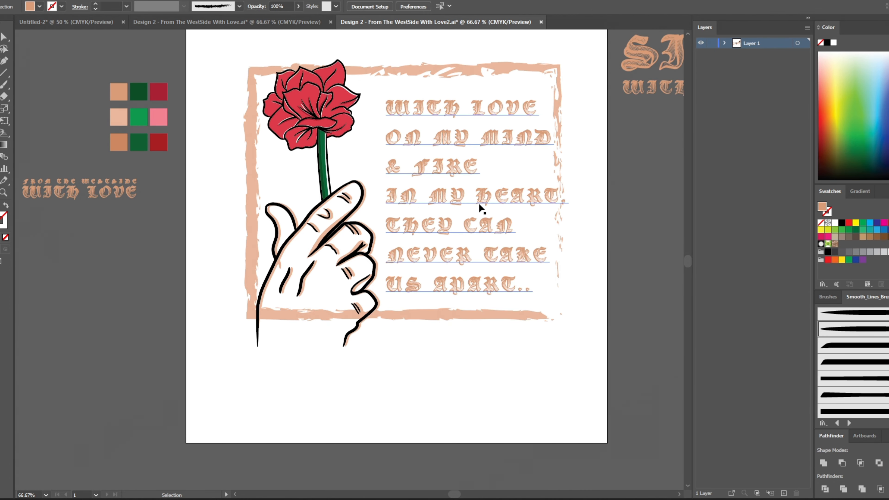
Move the lyric text up and resize it to fill the frame's height beside the hand.
{"action": "left_click_drag", "start_coordinate": [482, 190], "coordinate": [463, 180]}
{"action": "left_click_drag", "start_coordinate": [552, 284], "coordinate": [573, 307]}
{"action": "left_click", "coordinate": [577, 310]}
Tighten the lyric's letter spacing and reposition the text between the hand and the frame's right edge.
{"action": "left_click", "coordinate": [511, 198]}
{"action": "key", "text": "alt+Left"}
{"action": "key", "text": "alt+Left"}
{"action": "key", "text": "alt+Left"}
{"action": "key", "text": "alt+Left"}
{"action": "key", "text": "alt+Left"}
{"action": "left_click", "coordinate": [556, 208]}
{"action": "left_click_drag", "start_coordinate": [484, 220], "coordinate": [498, 220]}
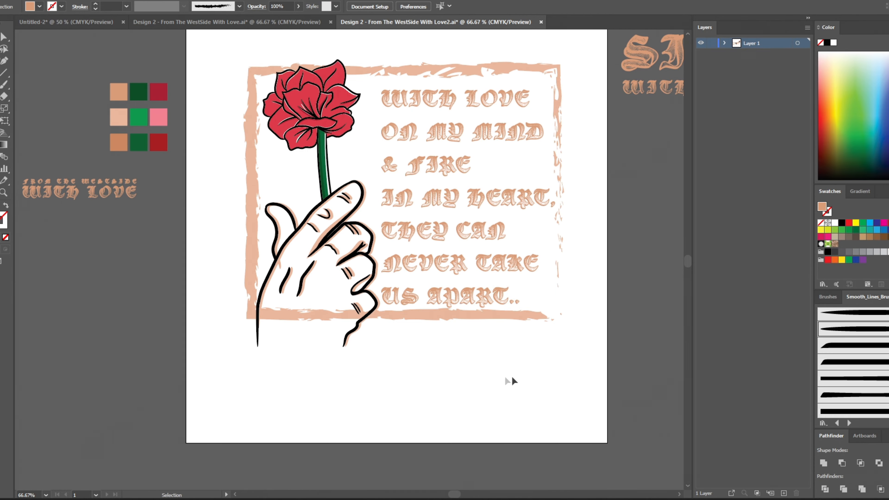
{"action": "left_click", "coordinate": [511, 376]}
Recolor the lyric text and the frame's stroke black, and move the text slightly up within the frame.
{"action": "scroll", "coordinate": [465, 312], "scroll_direction": "up", "scroll_amount": 3}
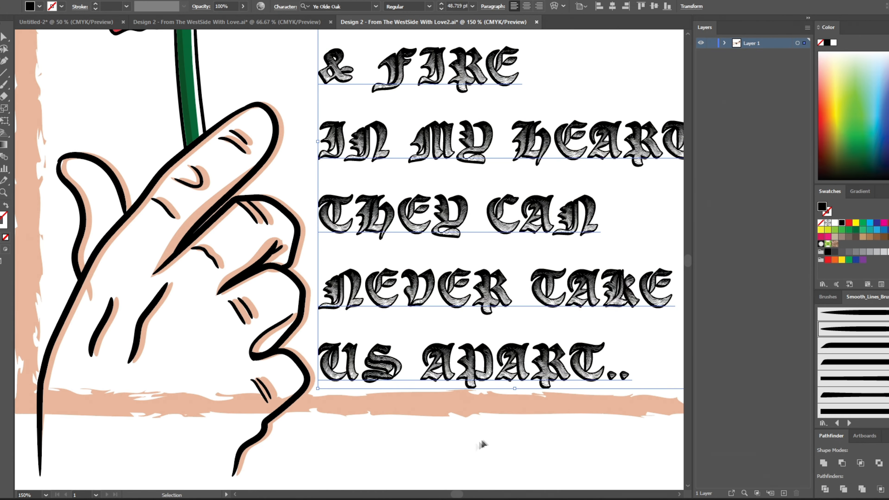
{"action": "key", "text": "ctrl+0"}
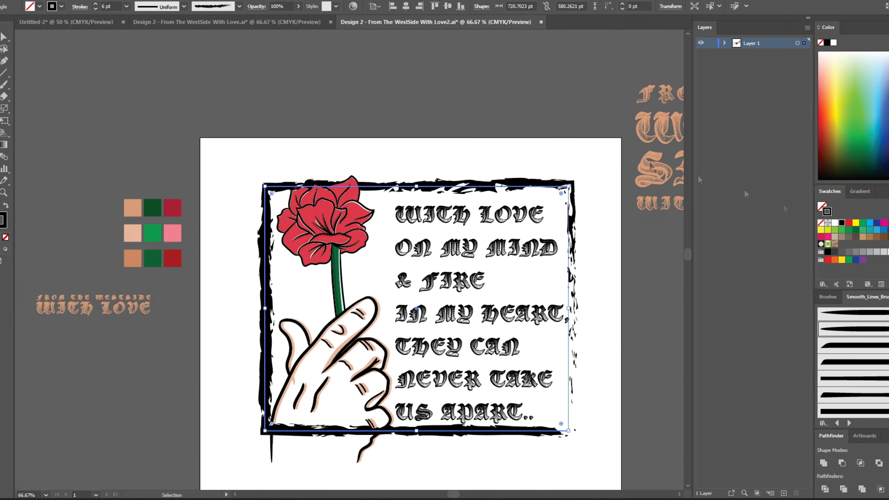
{"action": "key", "text": "ctrl+1"}
{"action": "scroll", "coordinate": [580, 406], "scroll_direction": "up", "scroll_amount": 3}
{"action": "scroll", "coordinate": [580, 406], "scroll_direction": "down", "scroll_amount": 4}
{"action": "scroll", "coordinate": [581, 406], "scroll_direction": "up", "scroll_amount": 3}
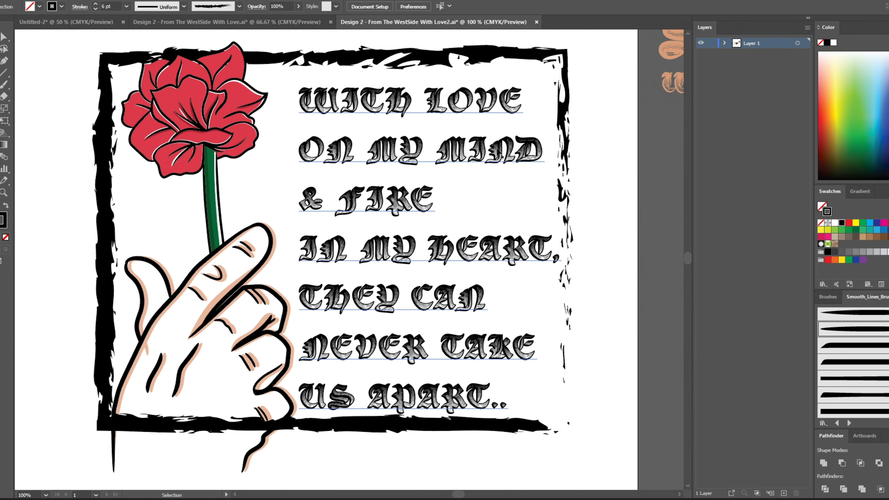
{"action": "left_click", "coordinate": [501, 244]}
{"action": "left_click_drag", "start_coordinate": [501, 245], "coordinate": [501, 240]}
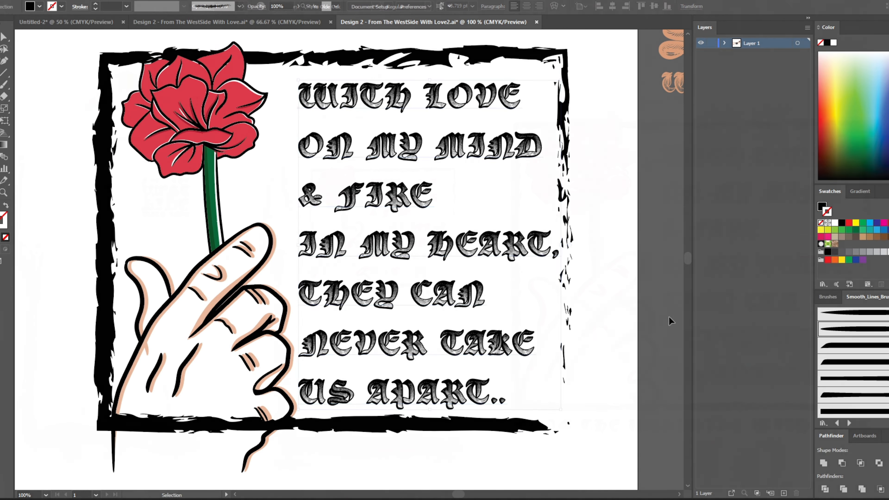